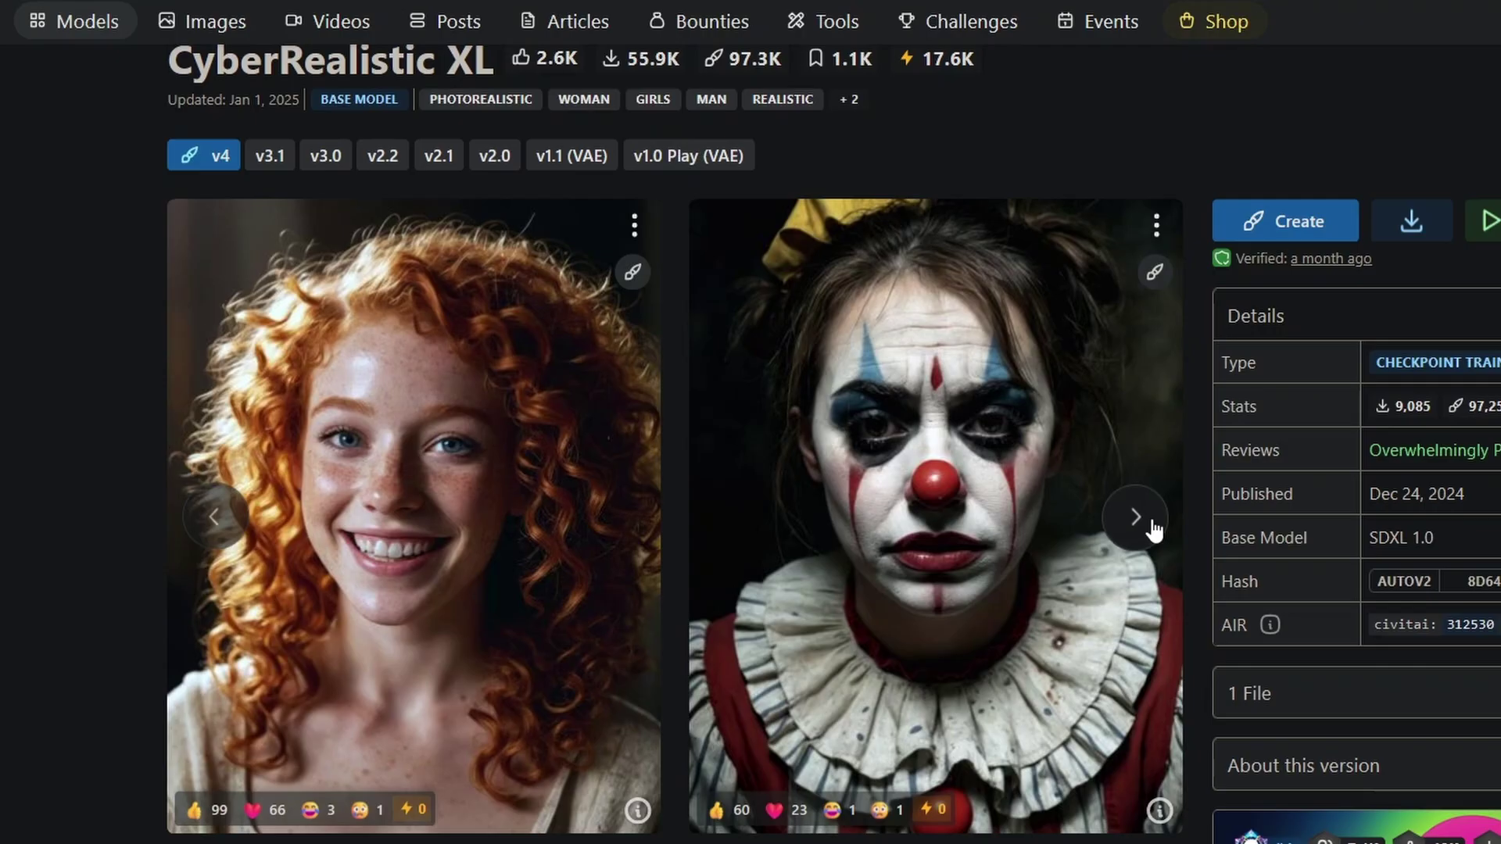
# - Page through the CyberRealistic XL sample images to the tiger-in-a-suit picture
pyautogui.click(1137, 518)
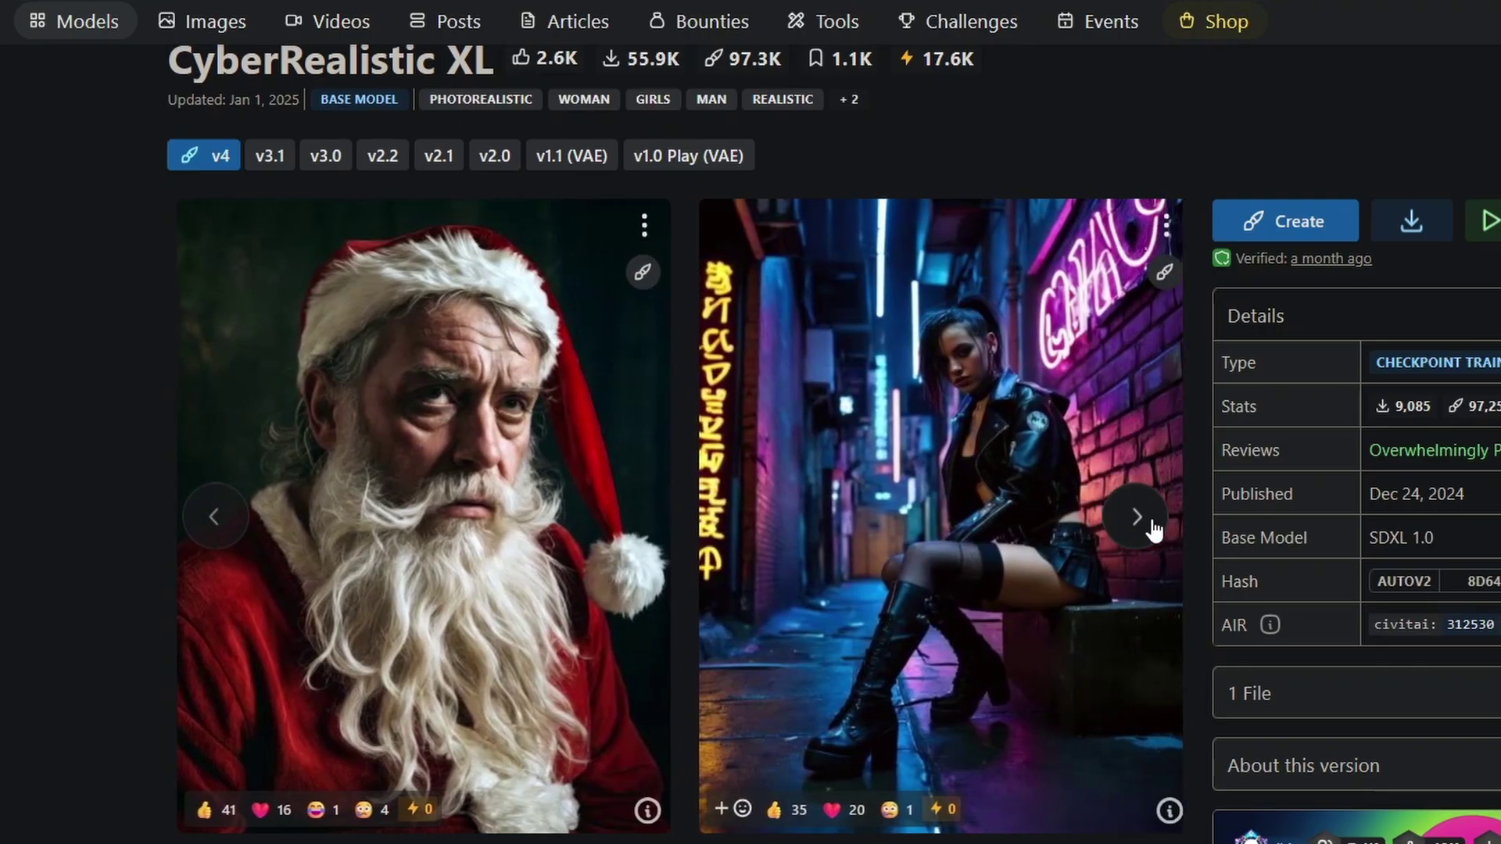
pyautogui.click(1137, 517)
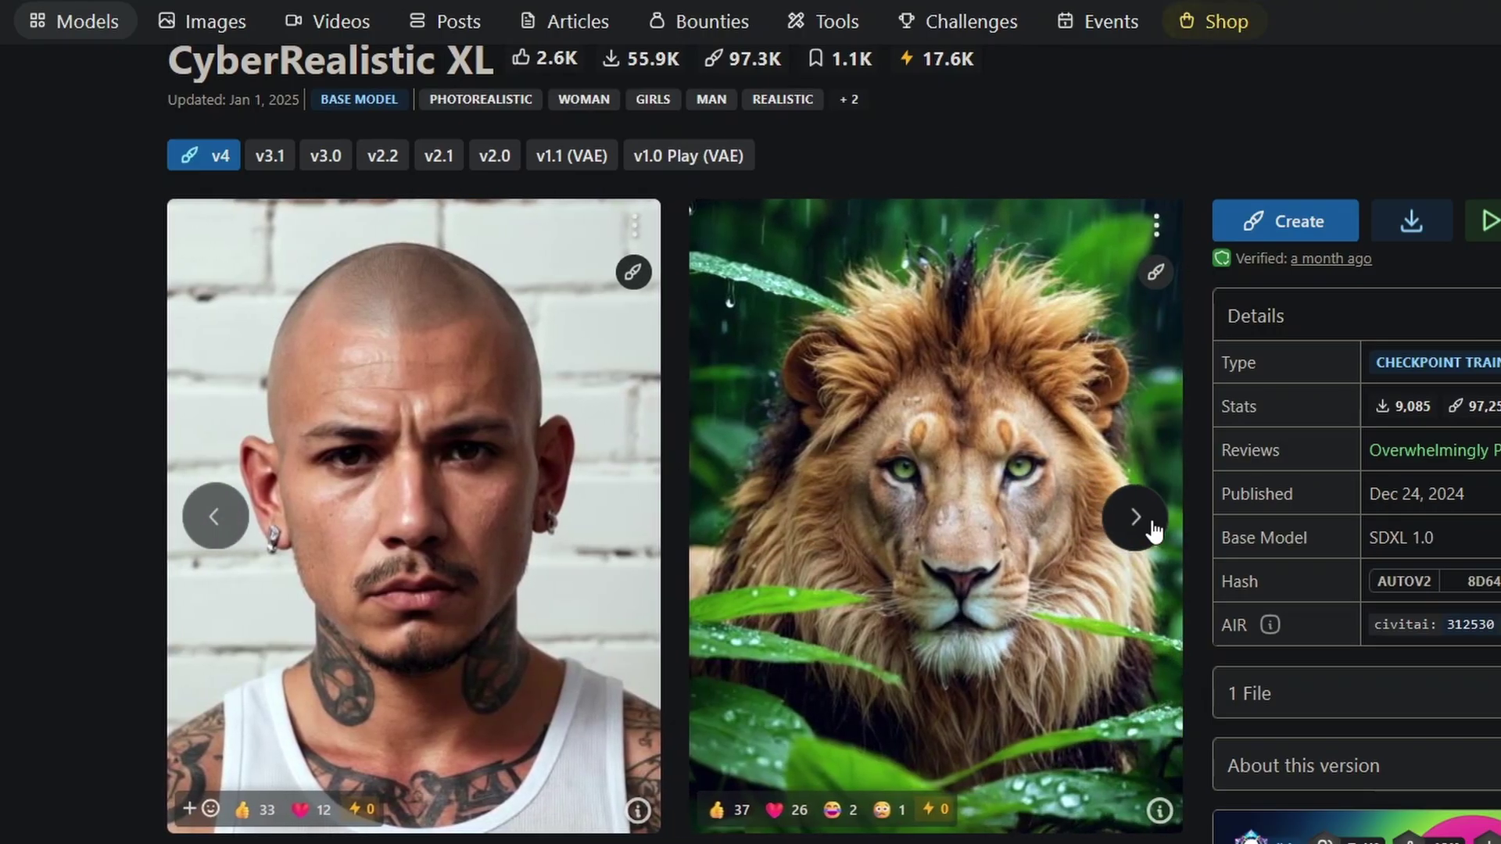
pyautogui.click(1138, 517)
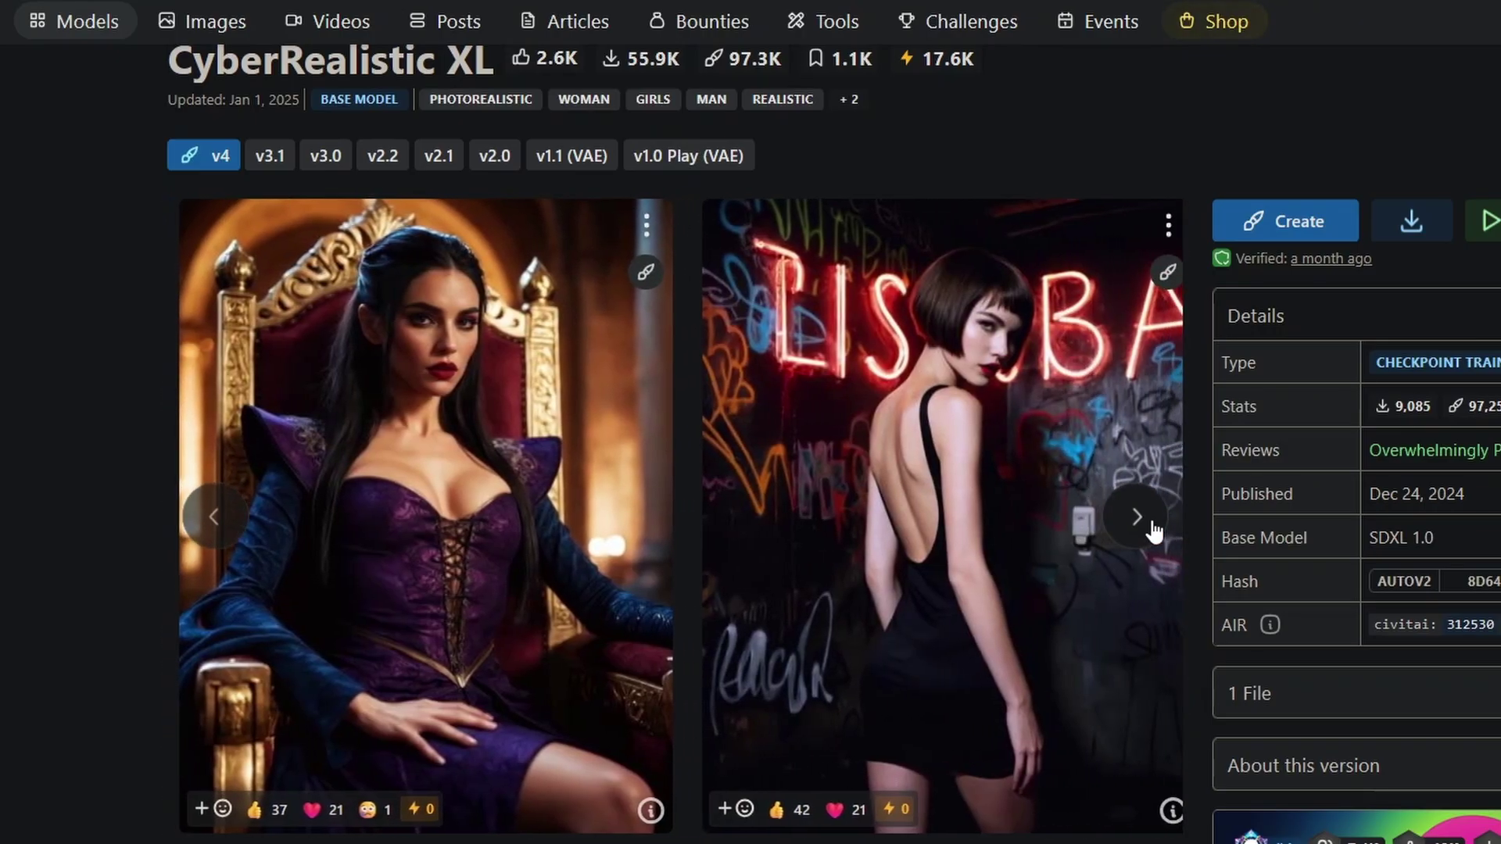
pyautogui.click(1152, 524)
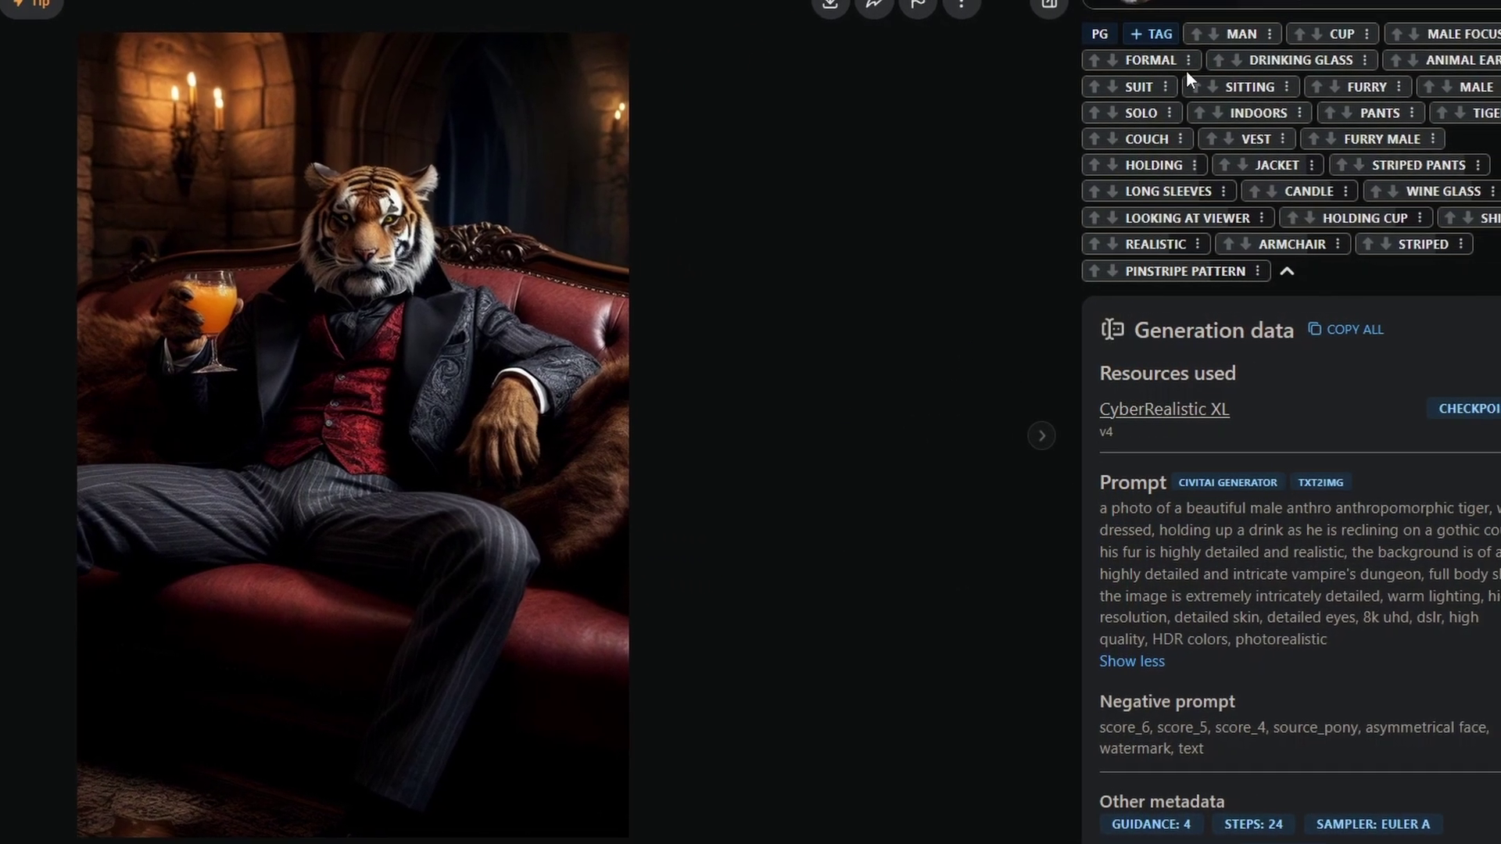
# - Copy the tiger image's prompt from Civitai and switch back to the Stable Diffusion tab
pyautogui.scroll(2, 1172, 63)
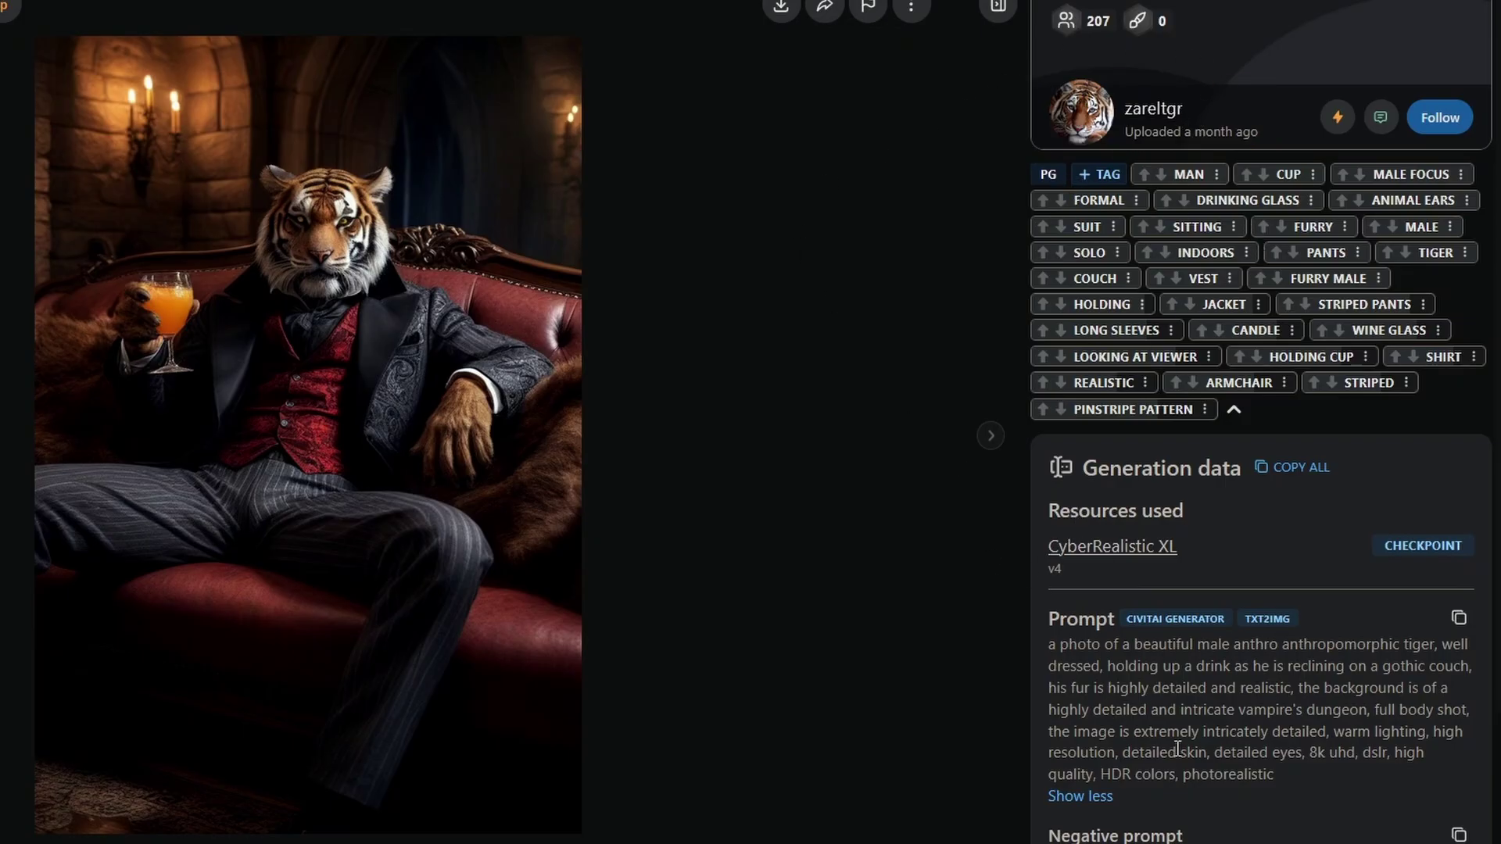
pyautogui.scroll(-3, 1251, 704)
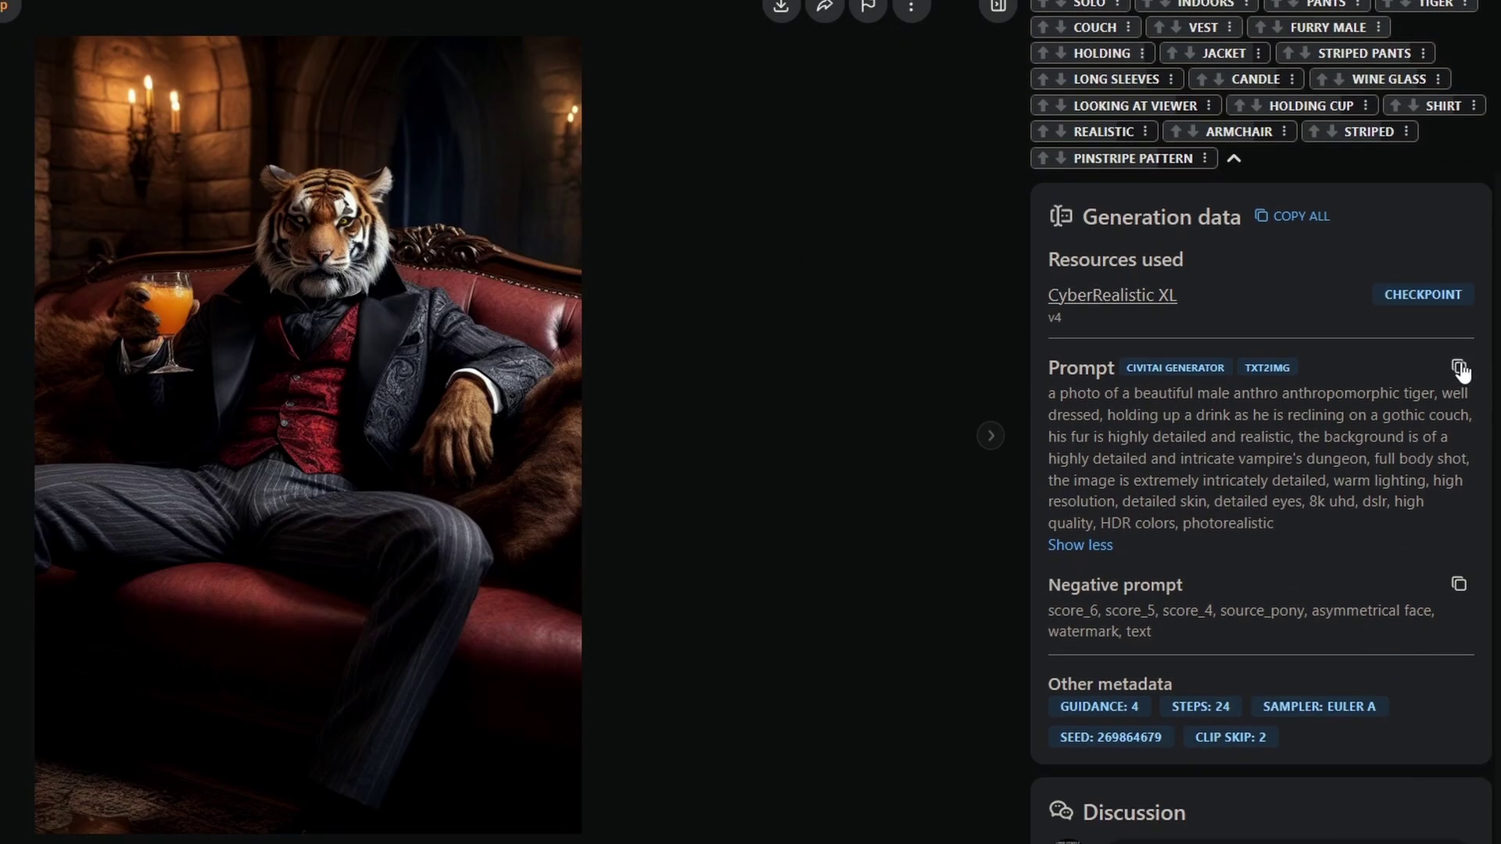
pyautogui.click(1458, 368)
pyautogui.click(469, 17)
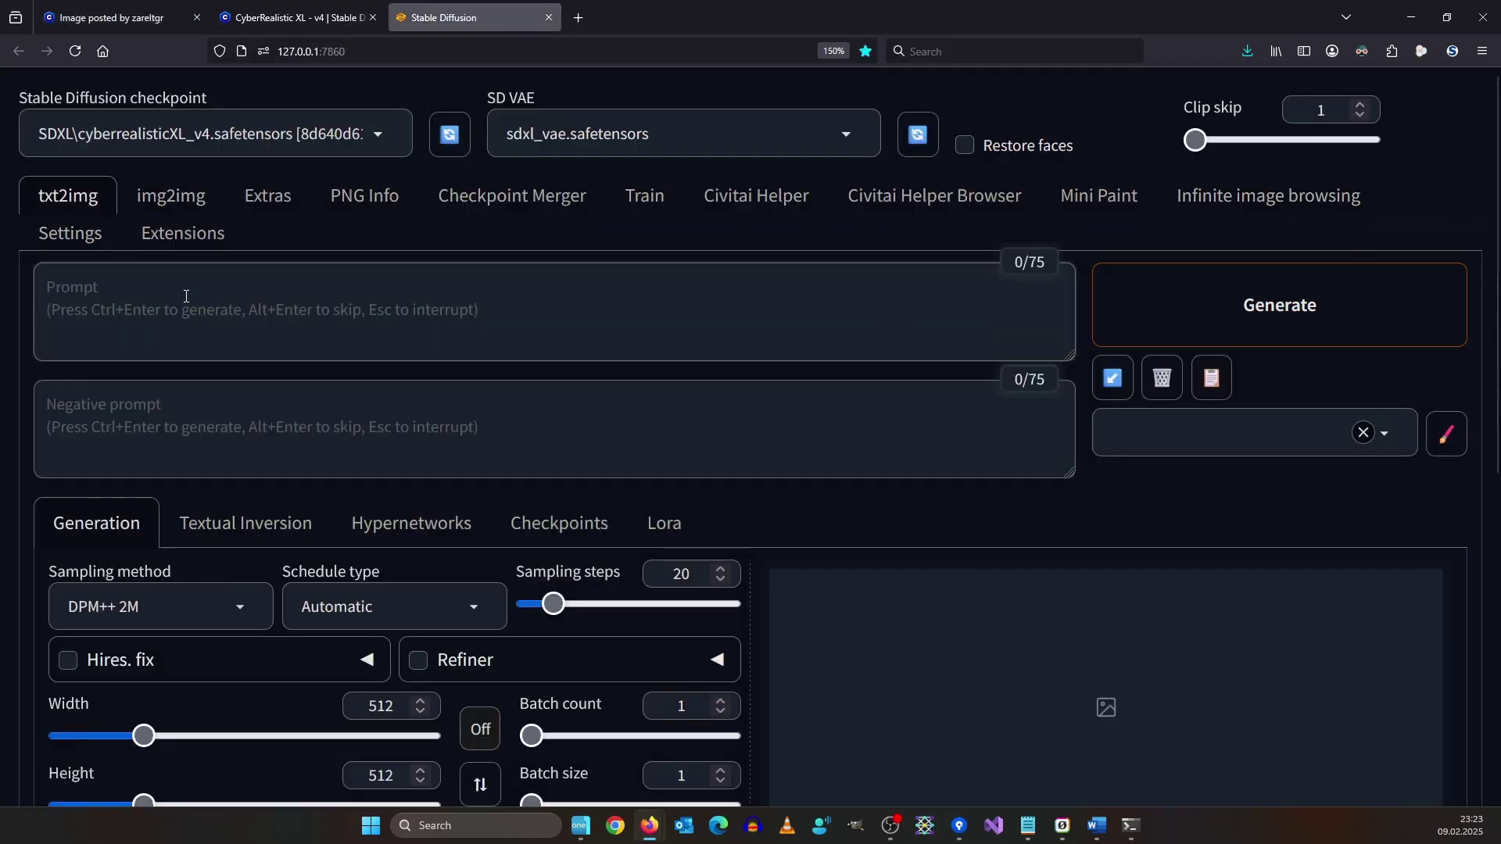
# - Paste the tiger prompt and the Civitai negative prompt into the txt2img prompt boxes
pyautogui.click(306, 331)
pyautogui.hotkey('ctrl', 'v')
pyautogui.click(117, 18)
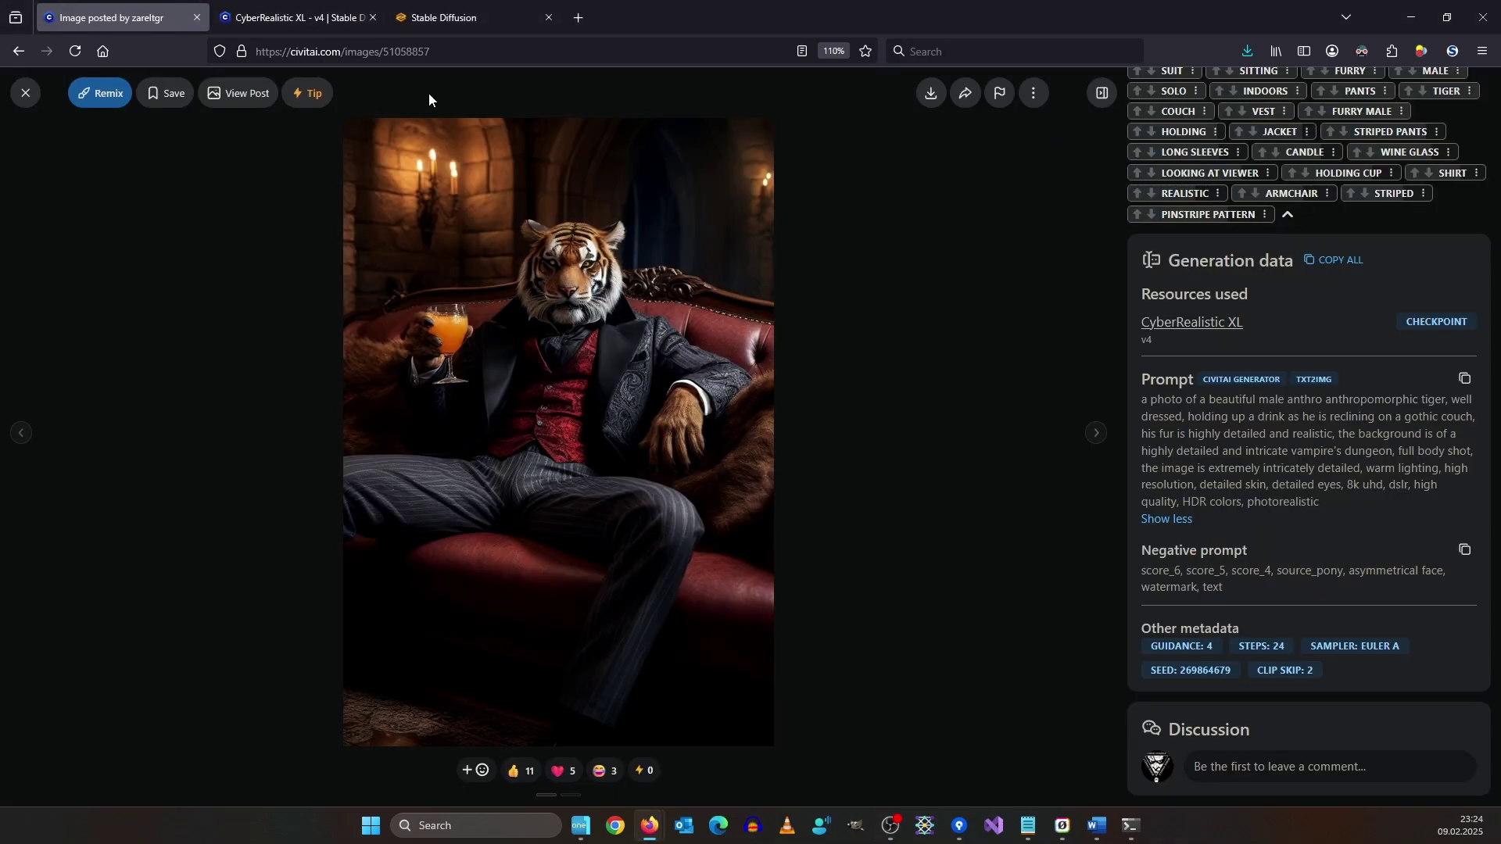
pyautogui.click(1465, 550)
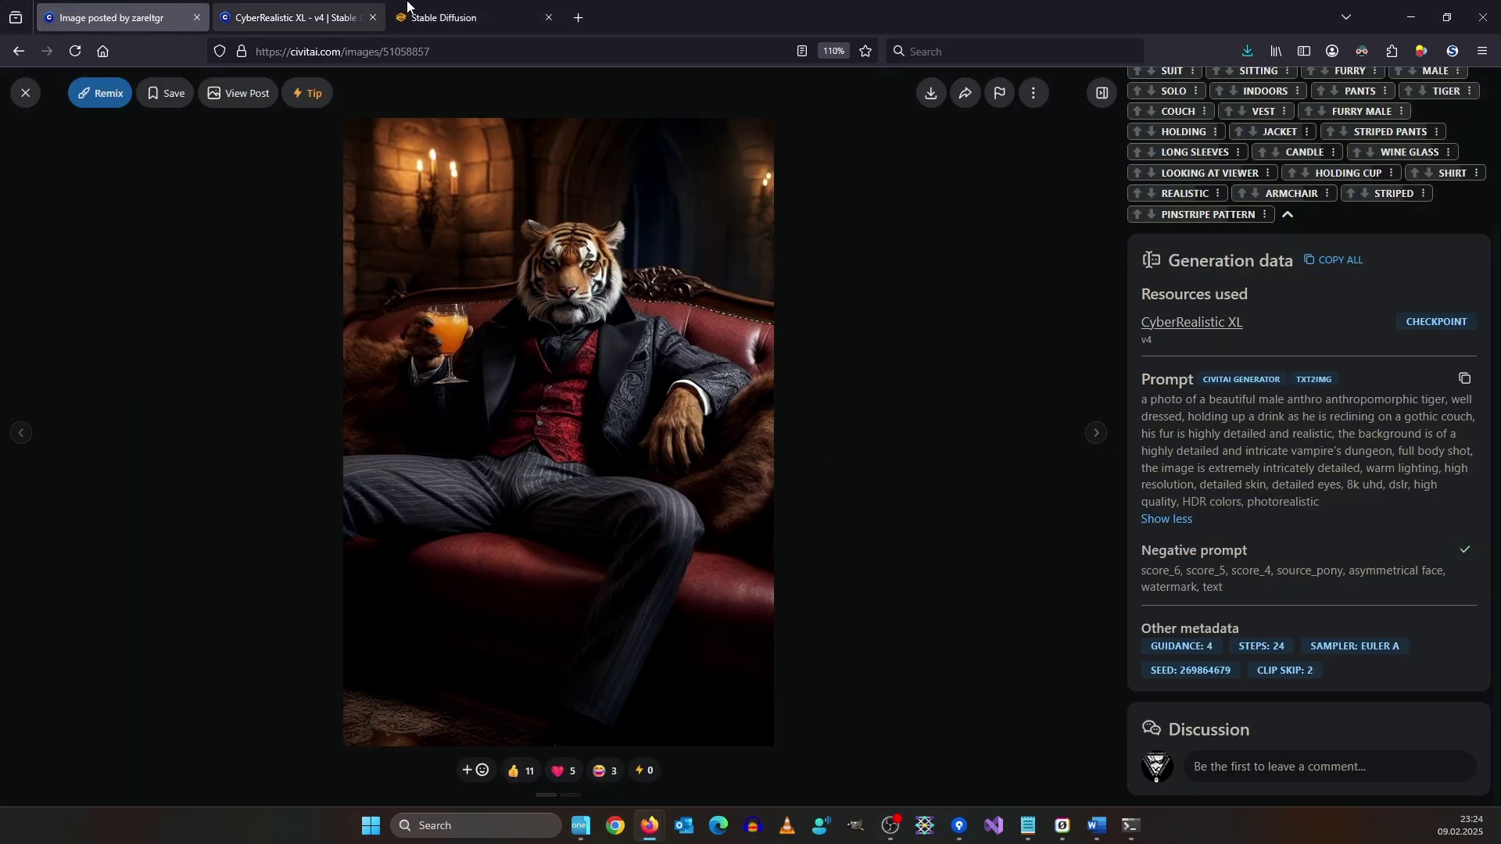
pyautogui.click(442, 17)
pyautogui.click(257, 423)
pyautogui.hotkey('ctrl', 'v')
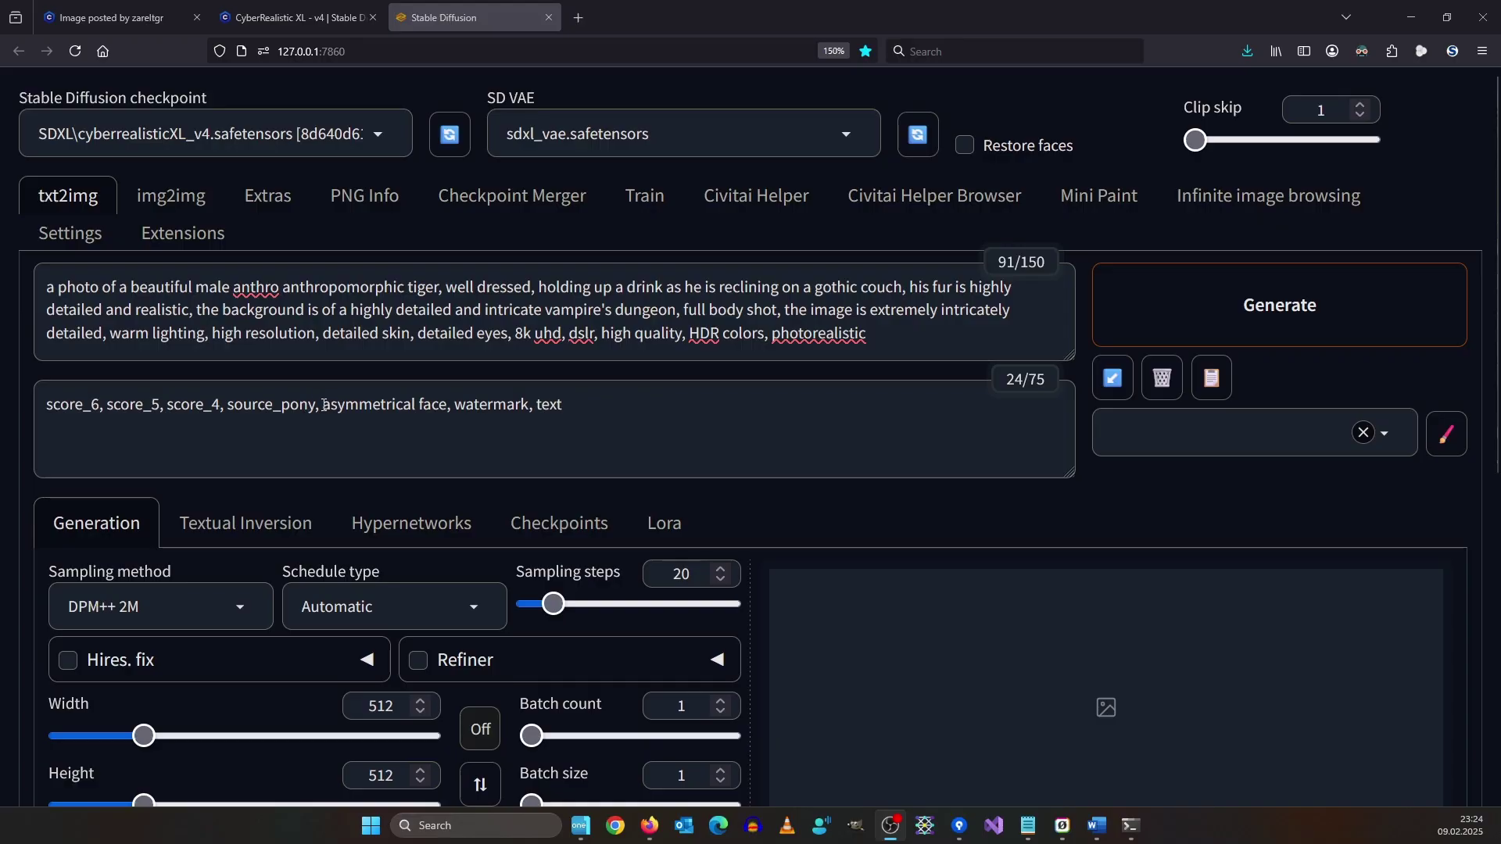
# - Strip score_6, score_5, score_4 and source_pony from the negative prompt, leaving no leading comma
pyautogui.moveTo(316, 404); pyautogui.dragTo(36, 405)
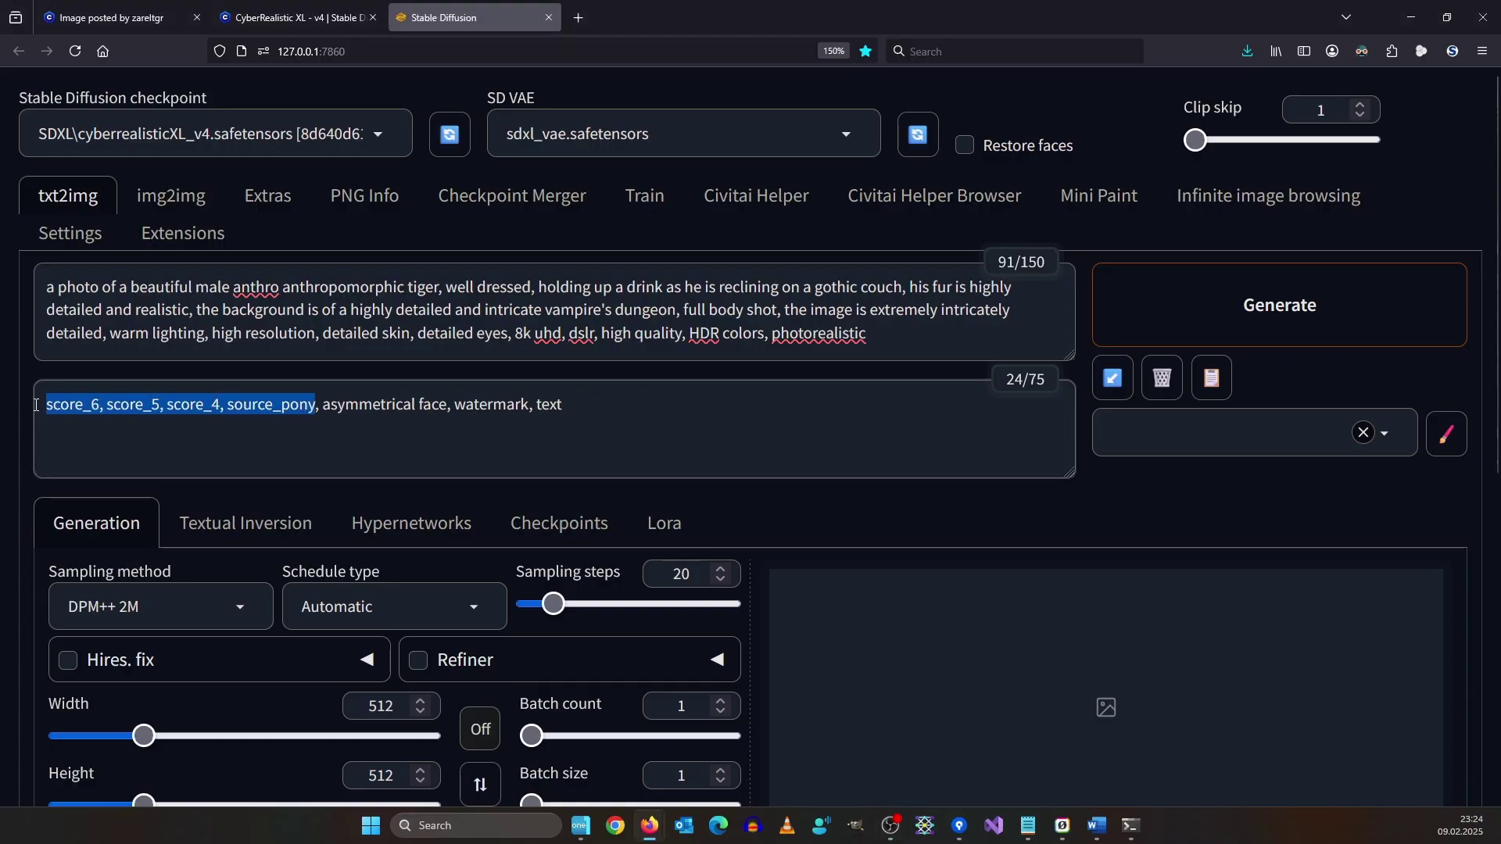
pyautogui.press('Delete')
pyautogui.press('Delete')
pyautogui.press('Delete')
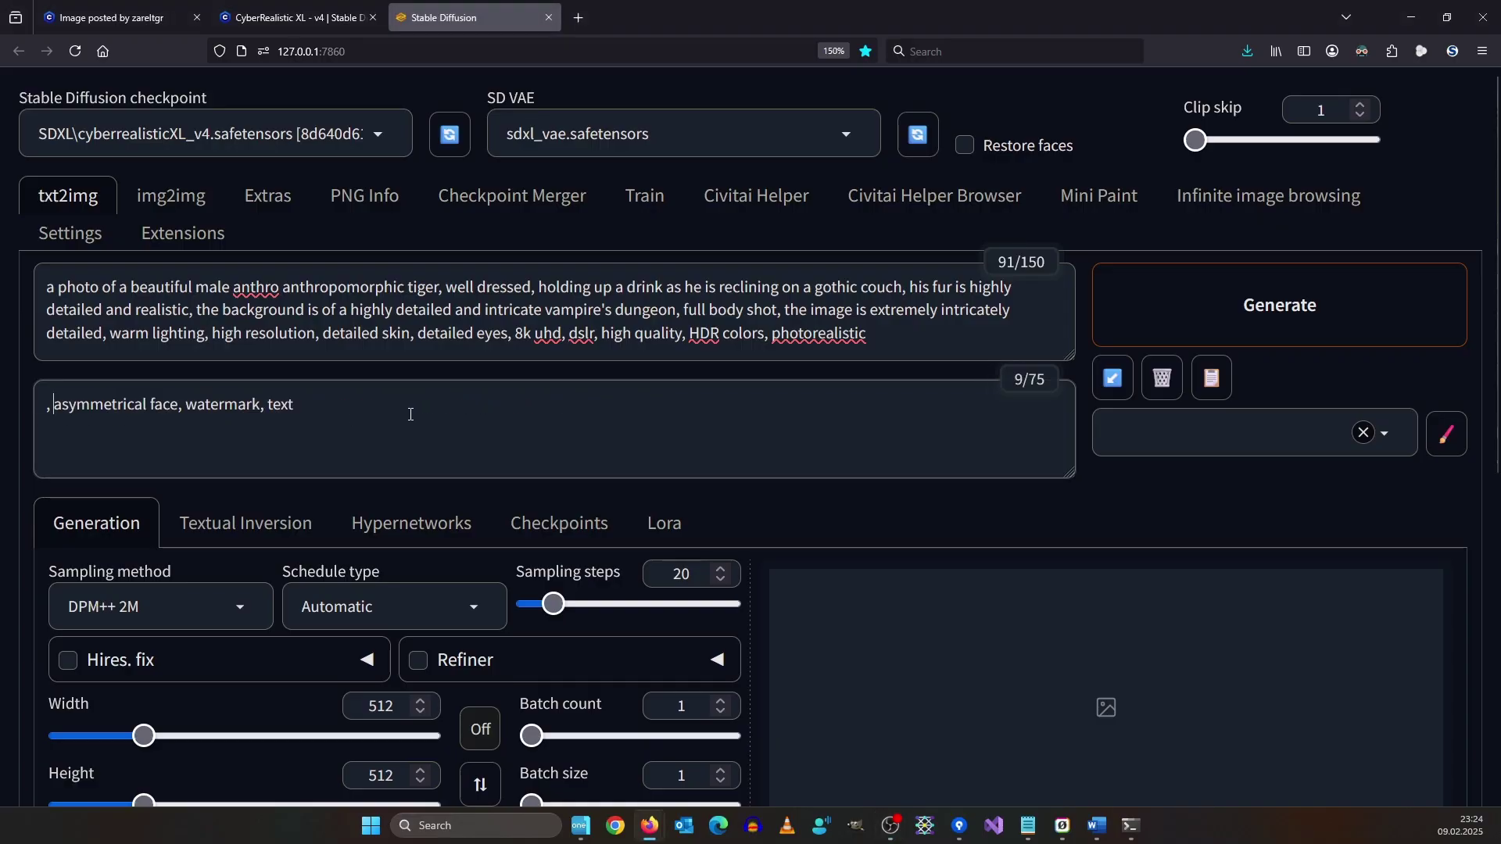
pyautogui.write(',')
pyautogui.press('BackSpace')
# - Set sampling steps to 30 and the image size to 768 × 1024
pyautogui.scroll(-3, 560, 344)
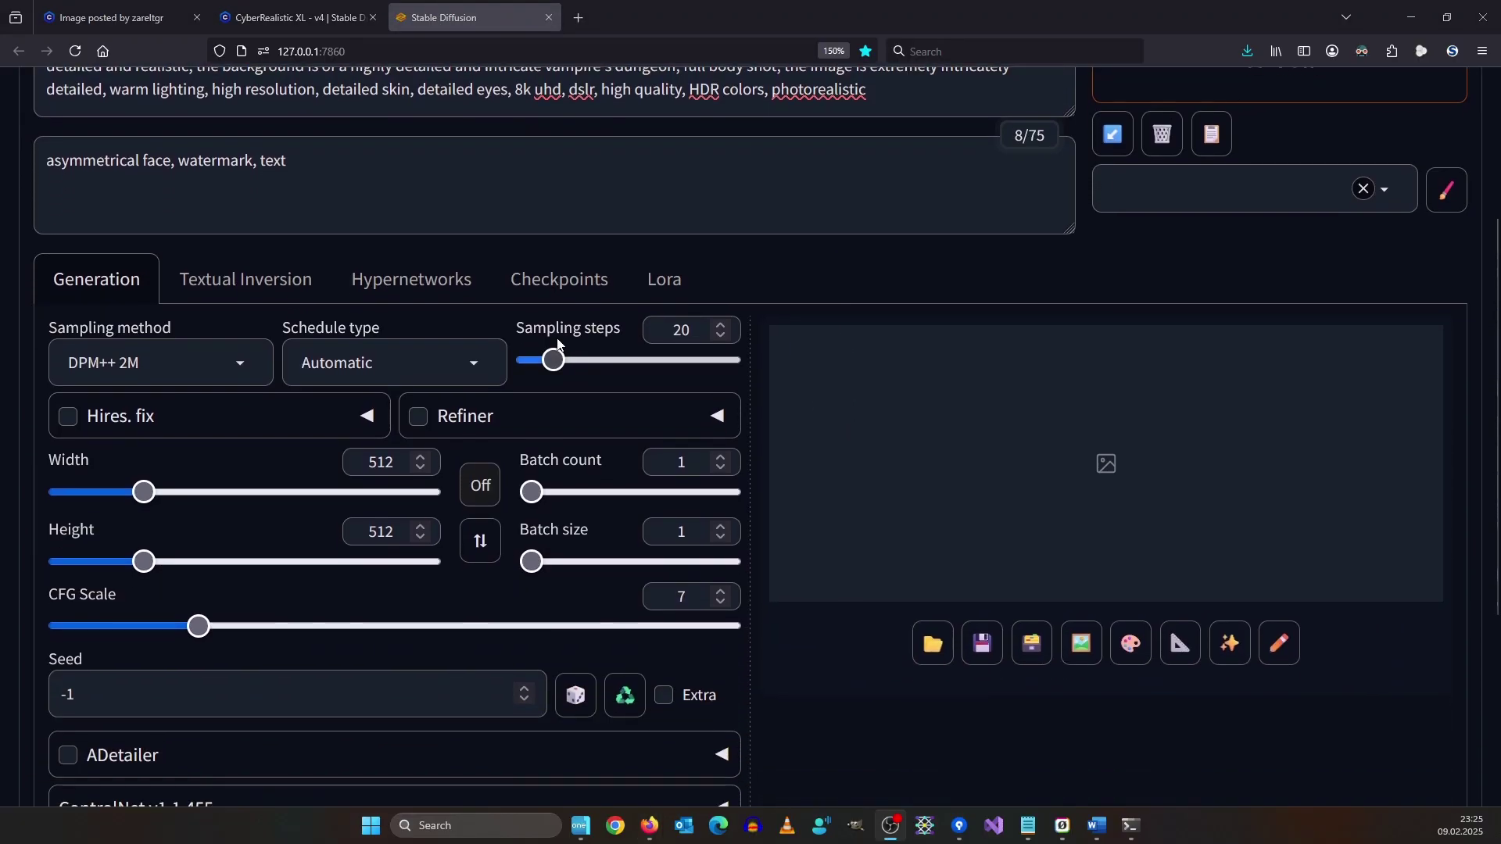
pyautogui.doubleClick(680, 330)
pyautogui.write('30')
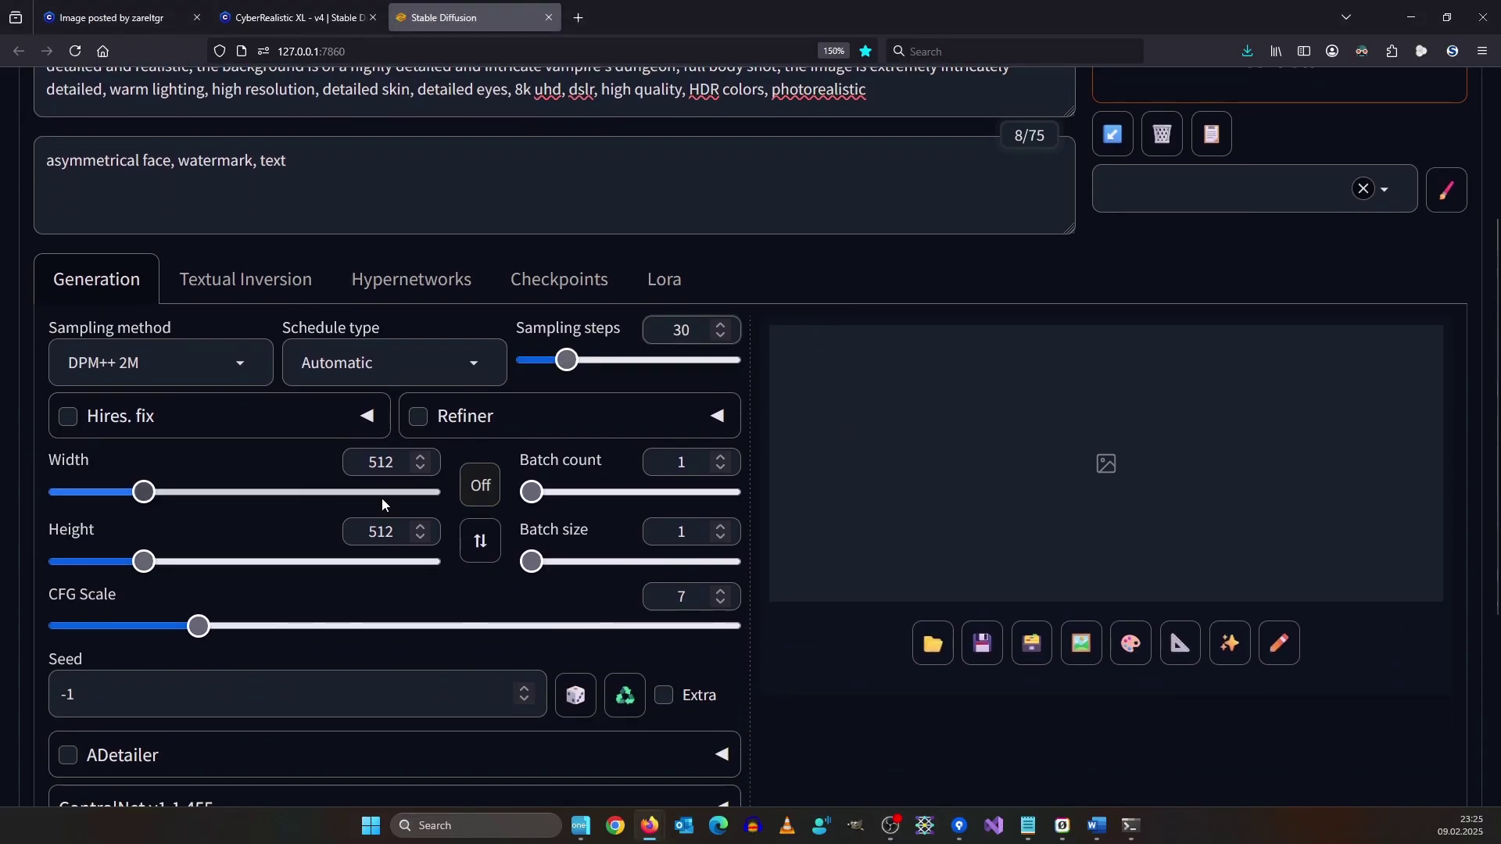
pyautogui.doubleClick(399, 459)
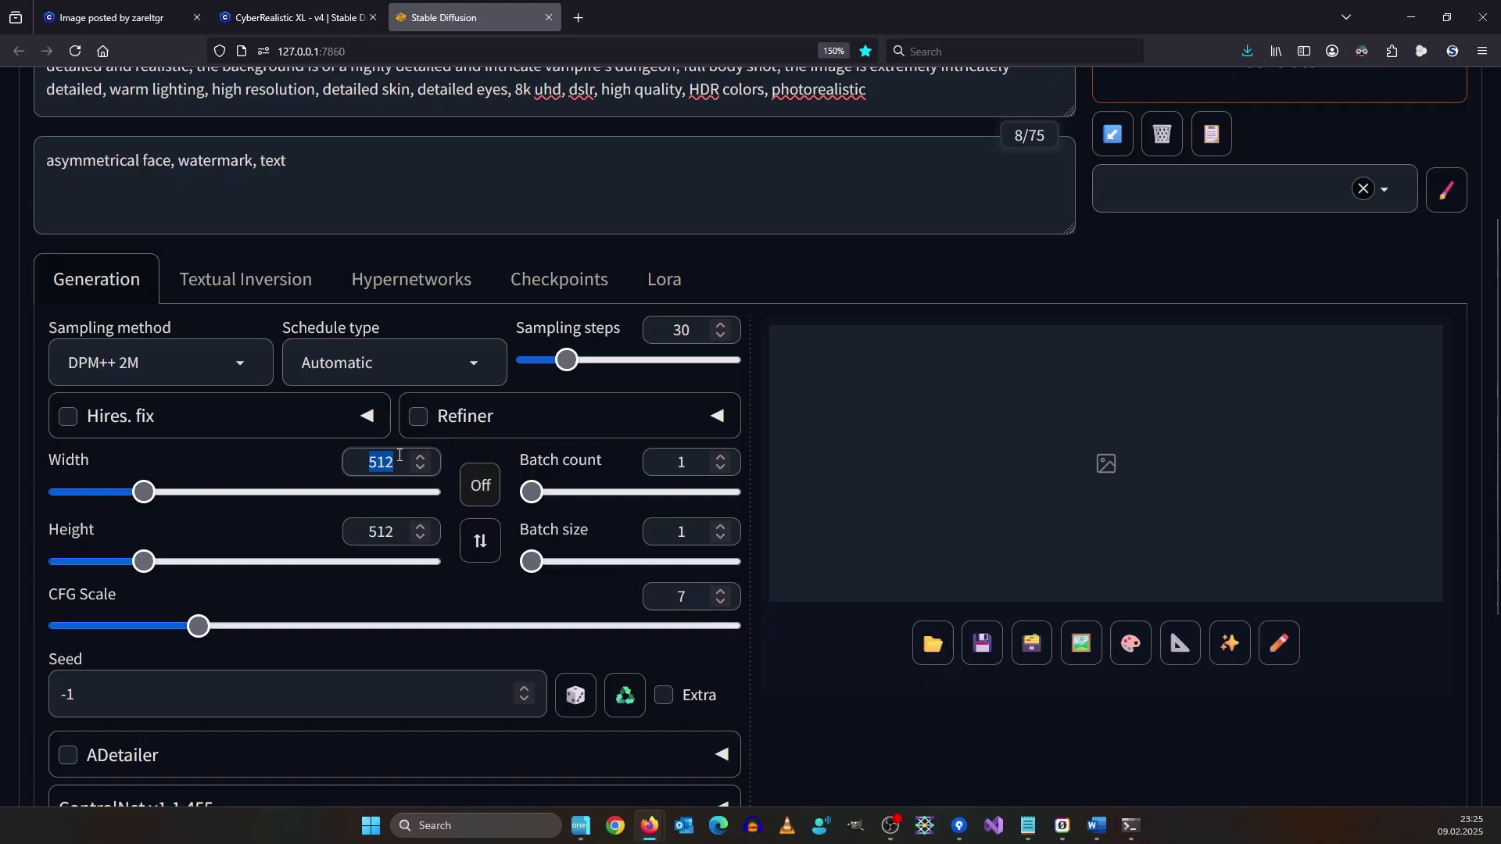
pyautogui.write('768')
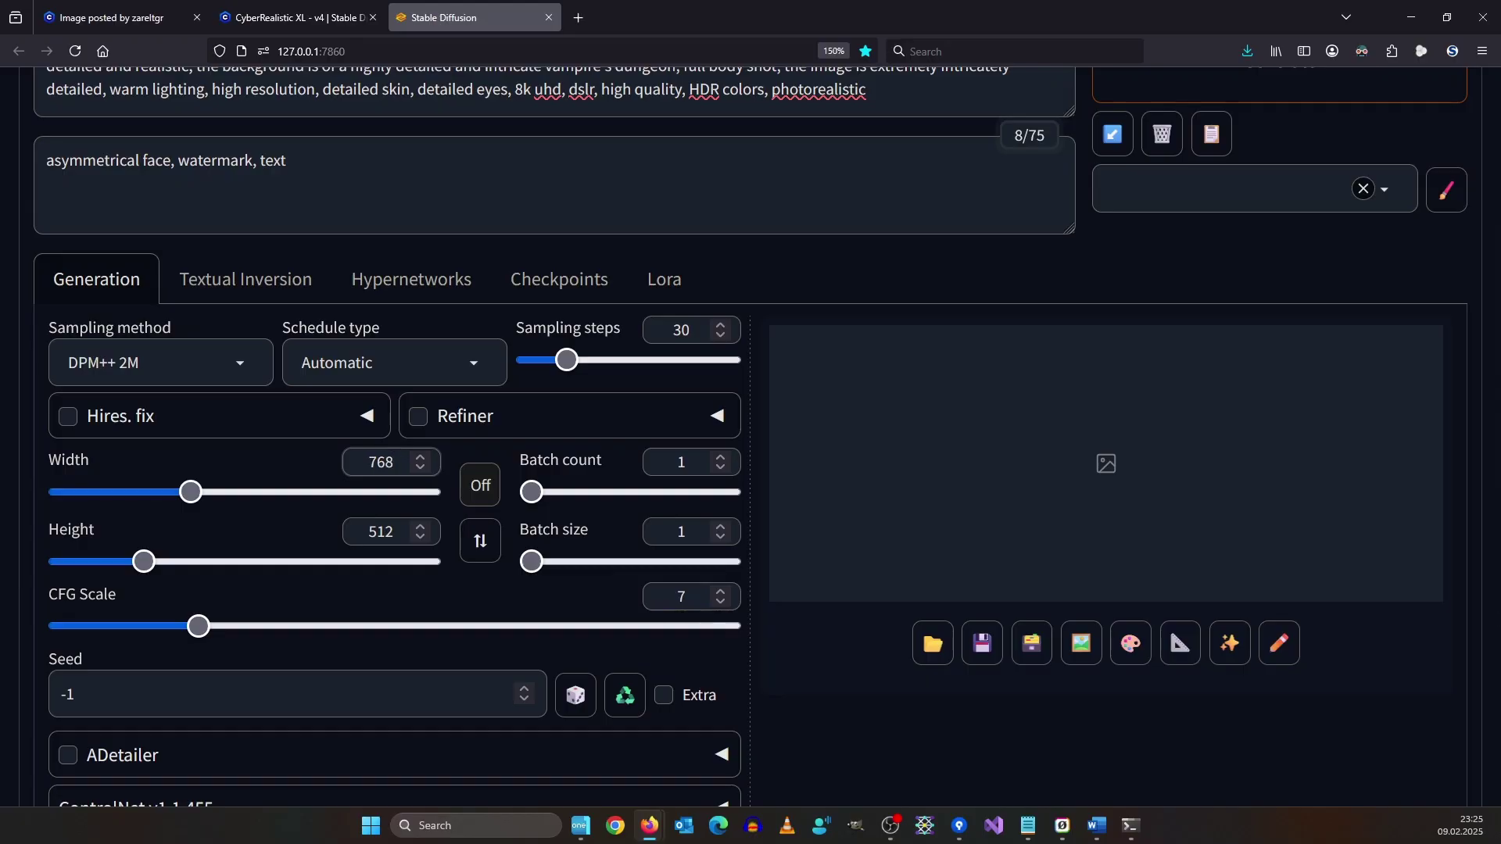
pyautogui.press('Tab')
pyautogui.press('Tab')
pyautogui.write('1024')
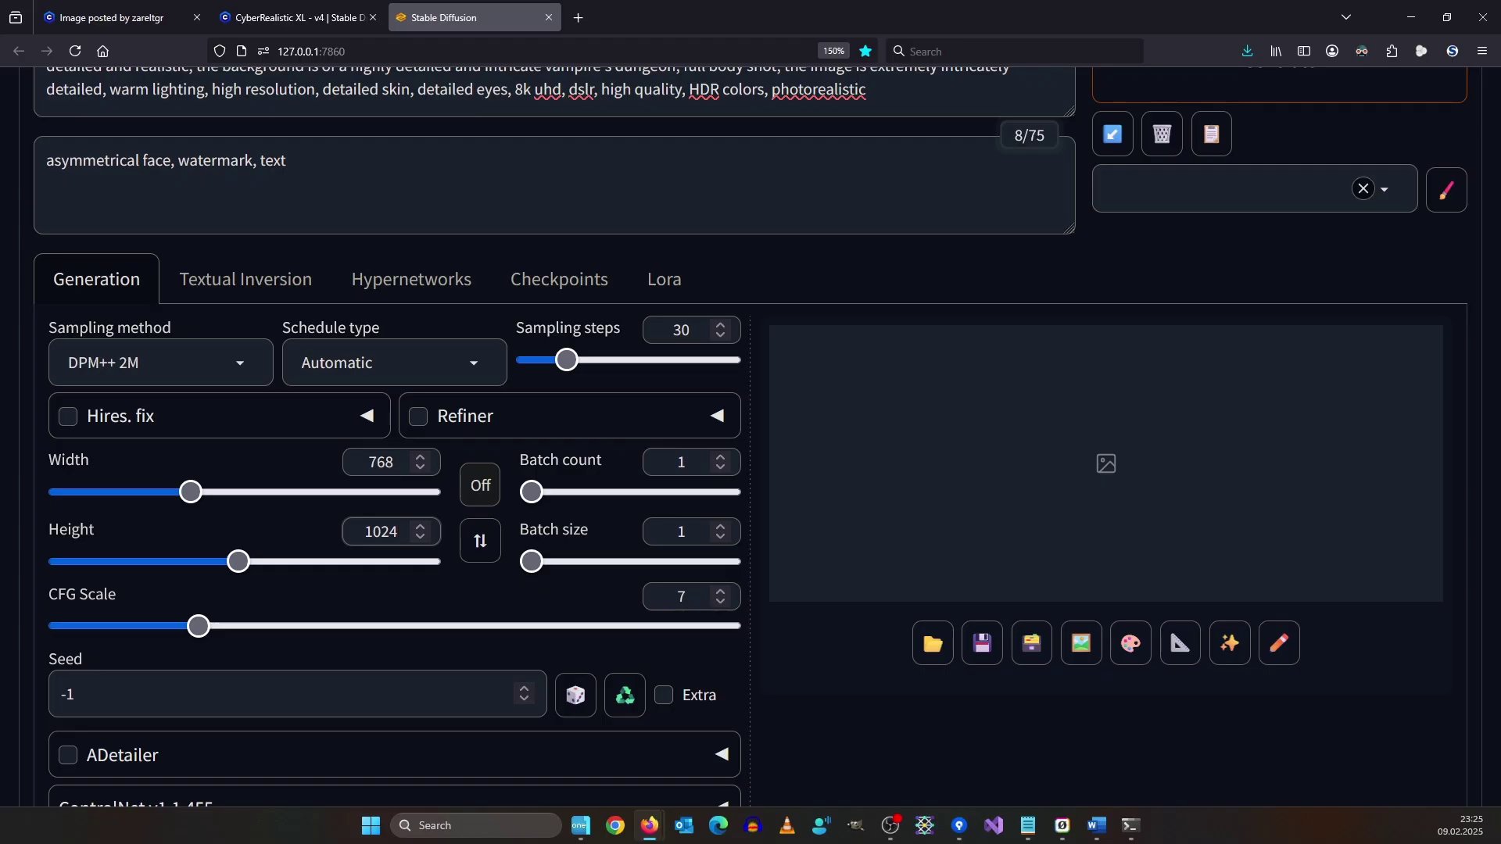
# - Raise batch count to 4 and expand the Attention Heatmap options
pyautogui.hotkey('alt', 'Tab')
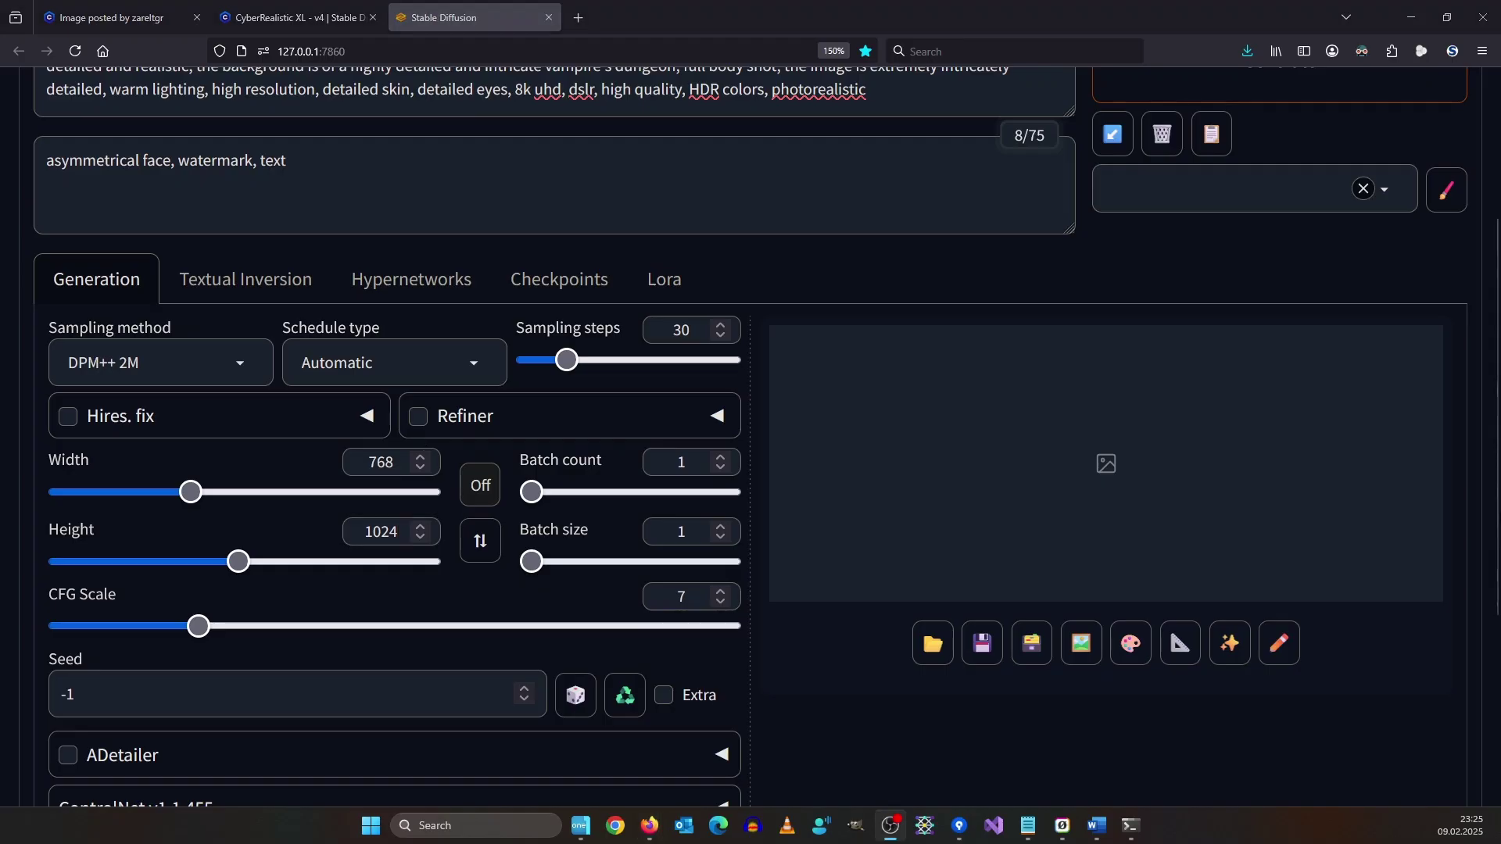
pyautogui.click(720, 456)
pyautogui.click(720, 456)
pyautogui.click(720, 457)
pyautogui.scroll(-4, 767, 497)
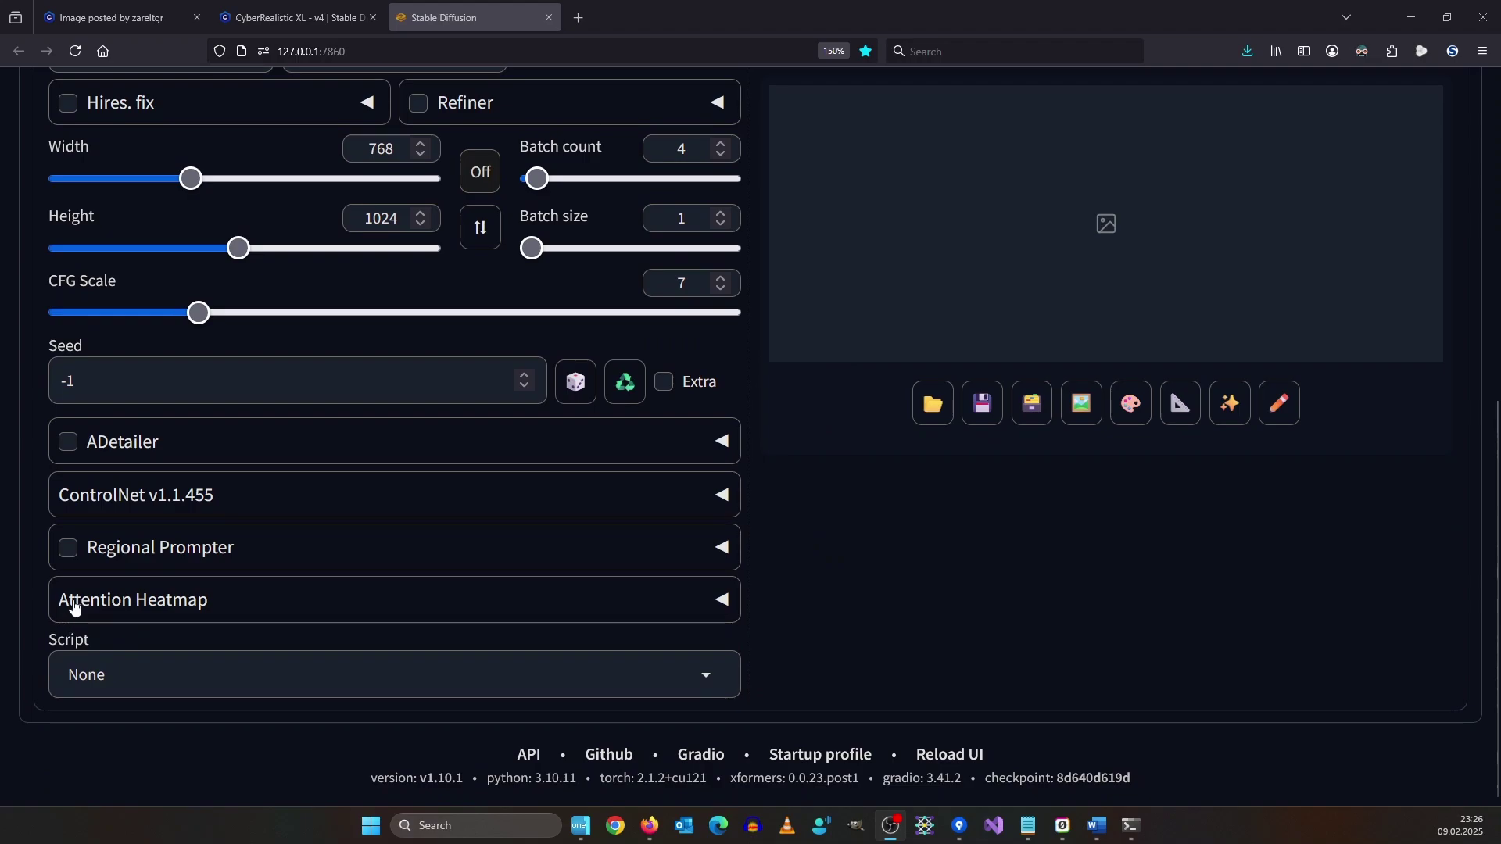
pyautogui.click(98, 609)
pyautogui.scroll(-3, 294, 486)
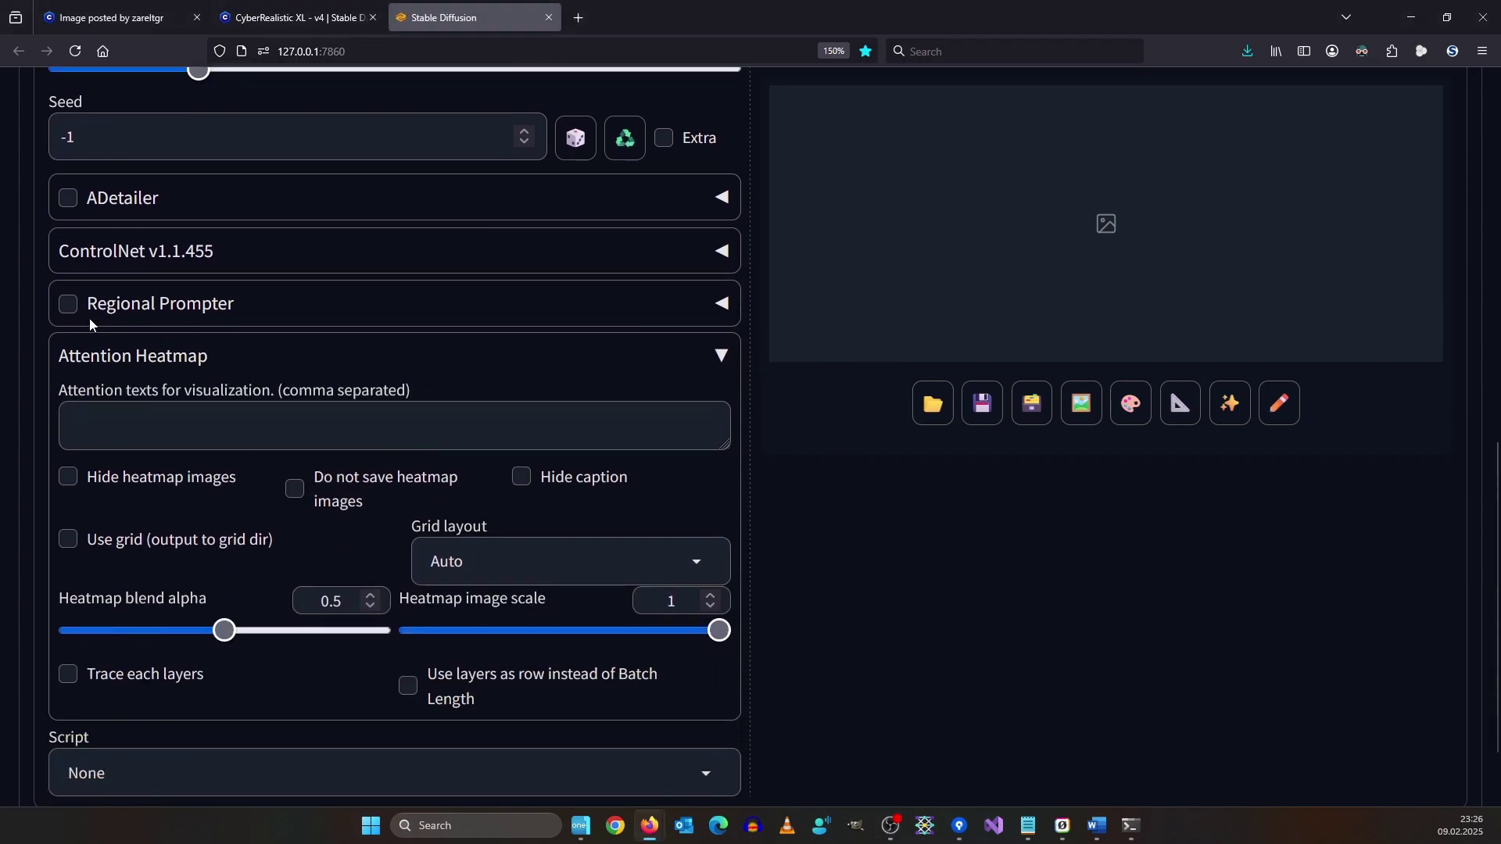
pyautogui.click(270, 431)
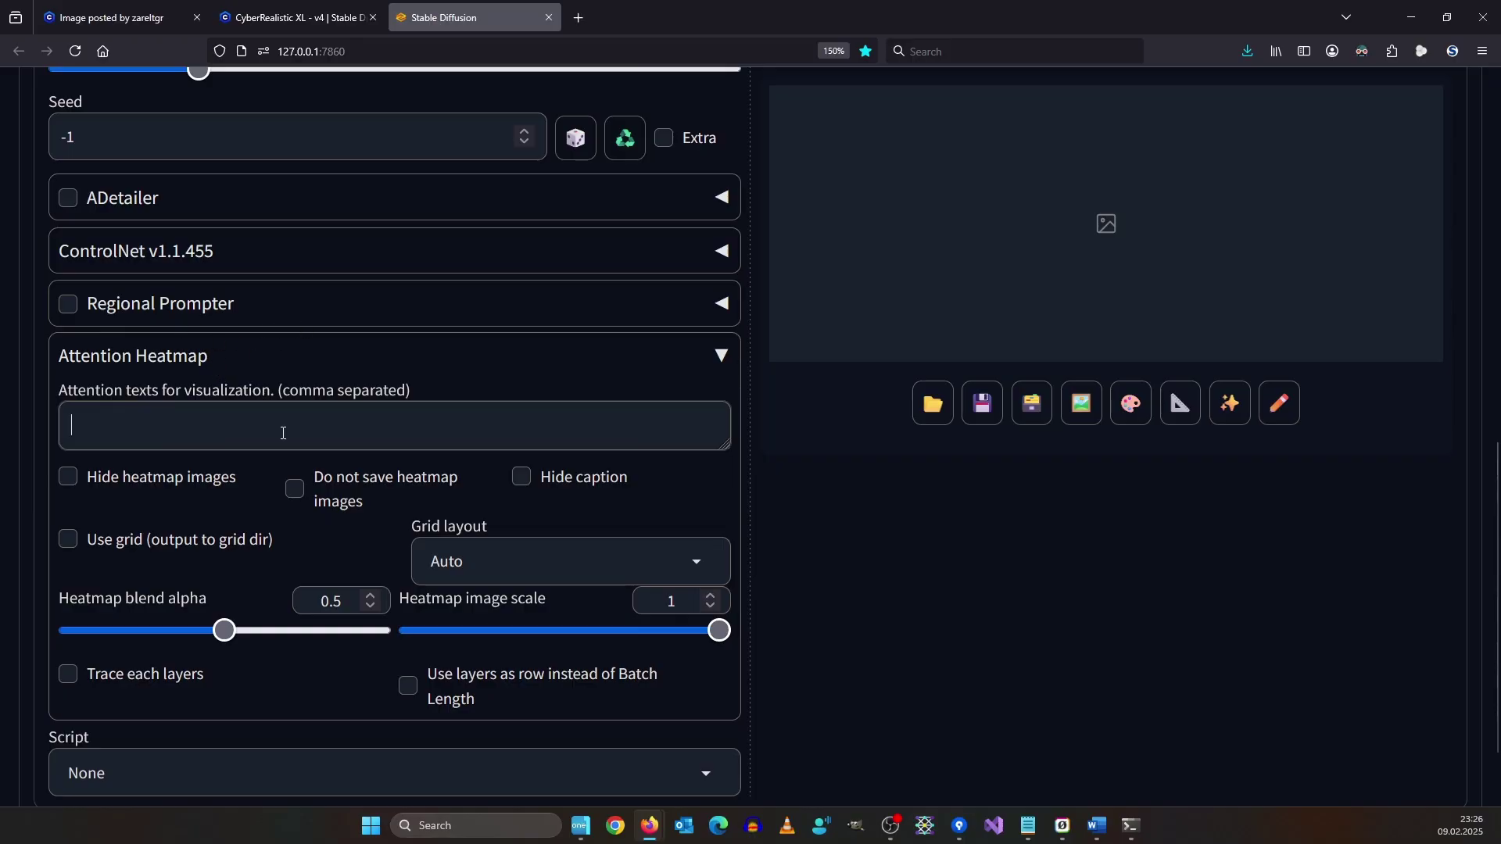
pyautogui.scroll(10, 813, 519)
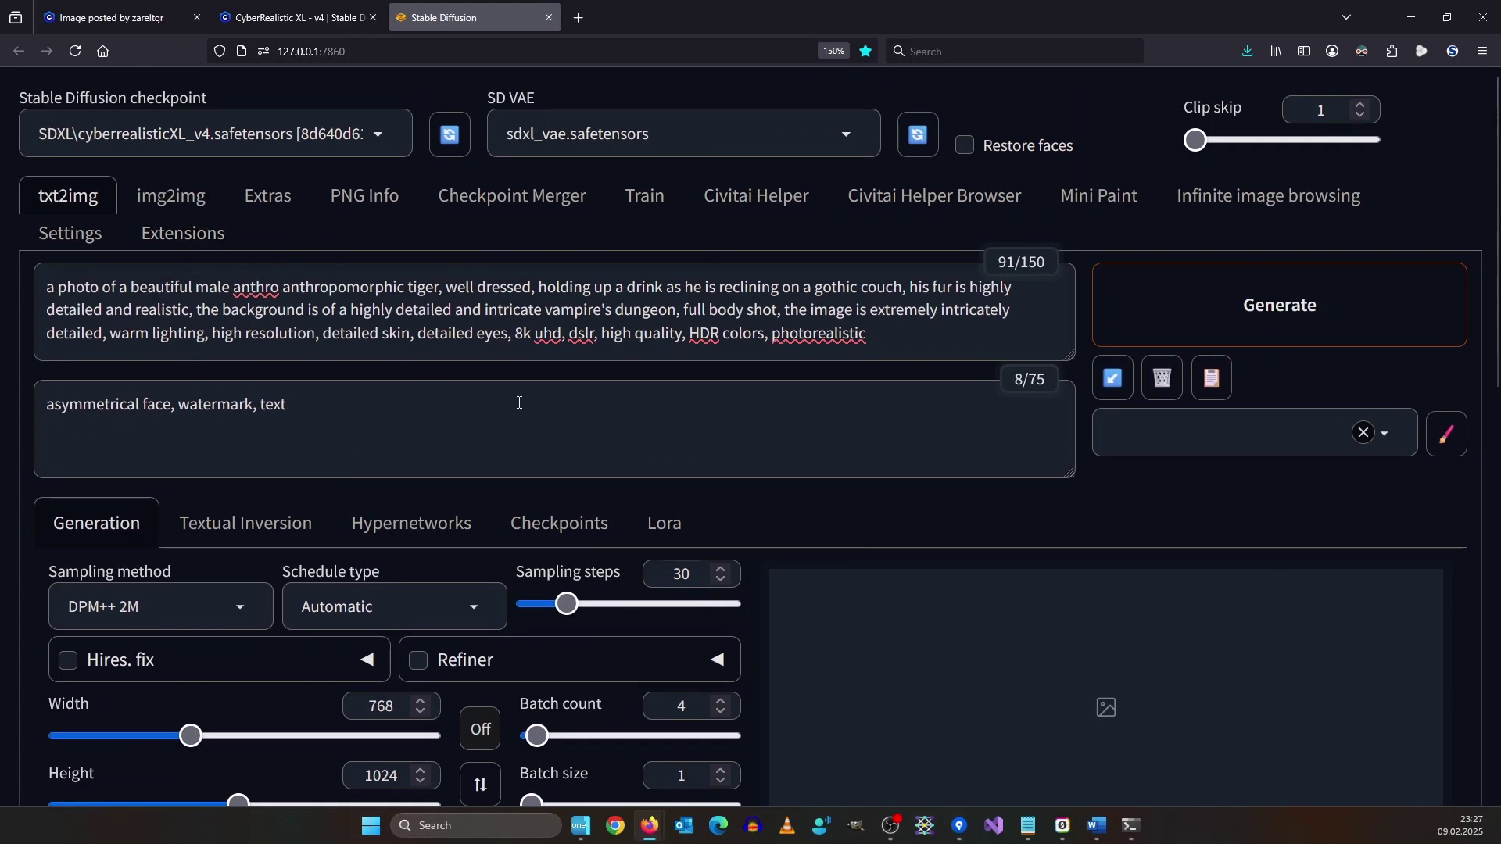
# - Make the prompt open with 'photo, anthropomorphic tiger', dropping 'of a beautiful male anthro'
pyautogui.click(63, 317)
pyautogui.hotkey('ctrl', 'a')
pyautogui.write("a photo  of a beautiful male anthro anthropomorphic tiger, well dressed, holding up a drink as he is reclining on a gothic couch, his fur is highly detailed and realistic, the background is of a highly detailed and intricate vampire's dungeon, full body shot, the image is extremely intricately detailed, warm lighting, high resolution, detailed skin, detailed eyes, 8k uhd, dslr, high quality, HDR colors, photorealistic")
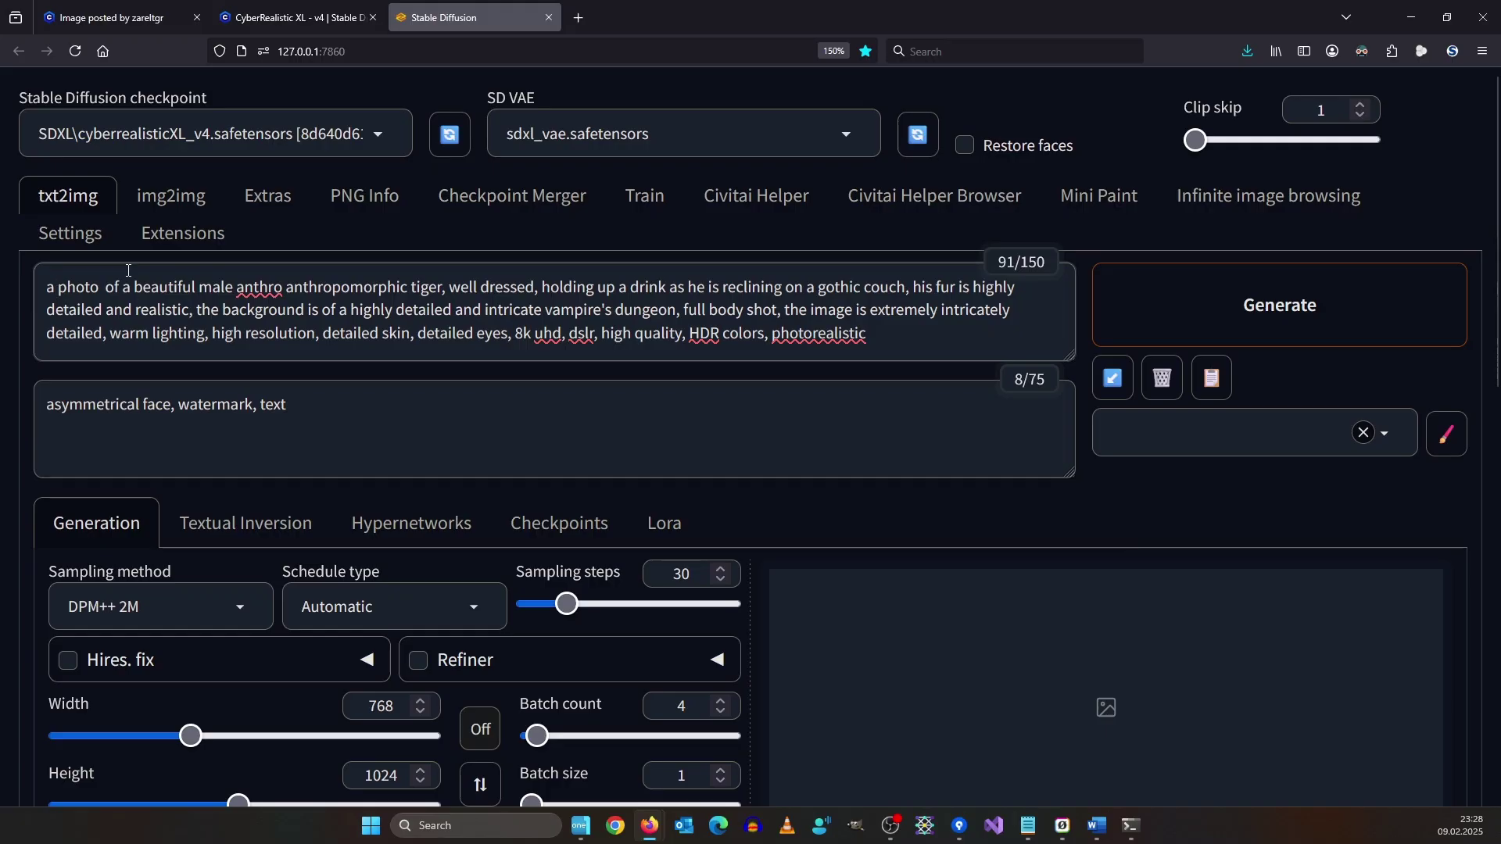
pyautogui.write('photo')
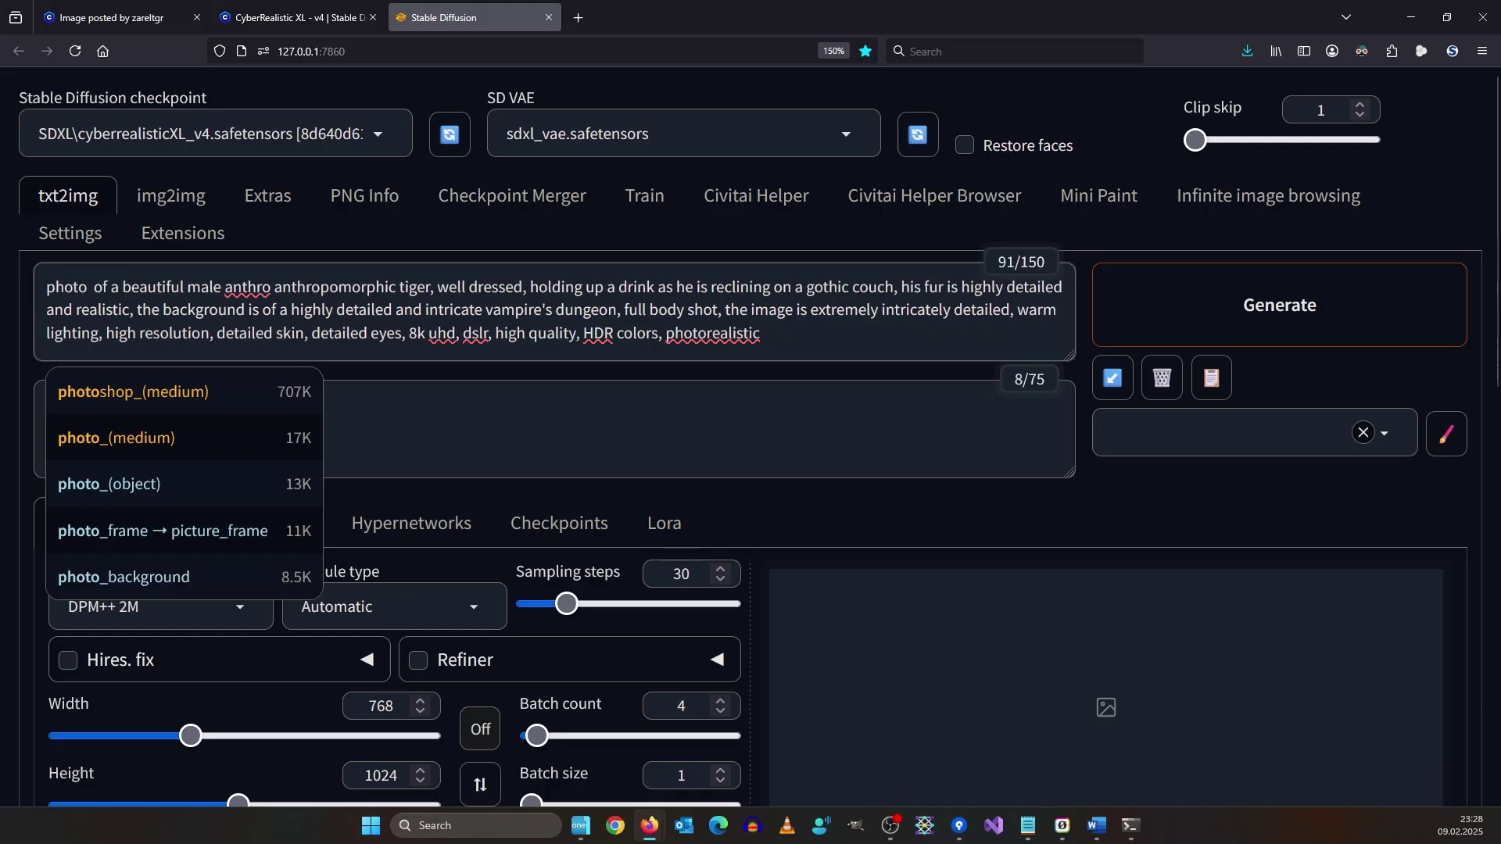
pyautogui.write(',')
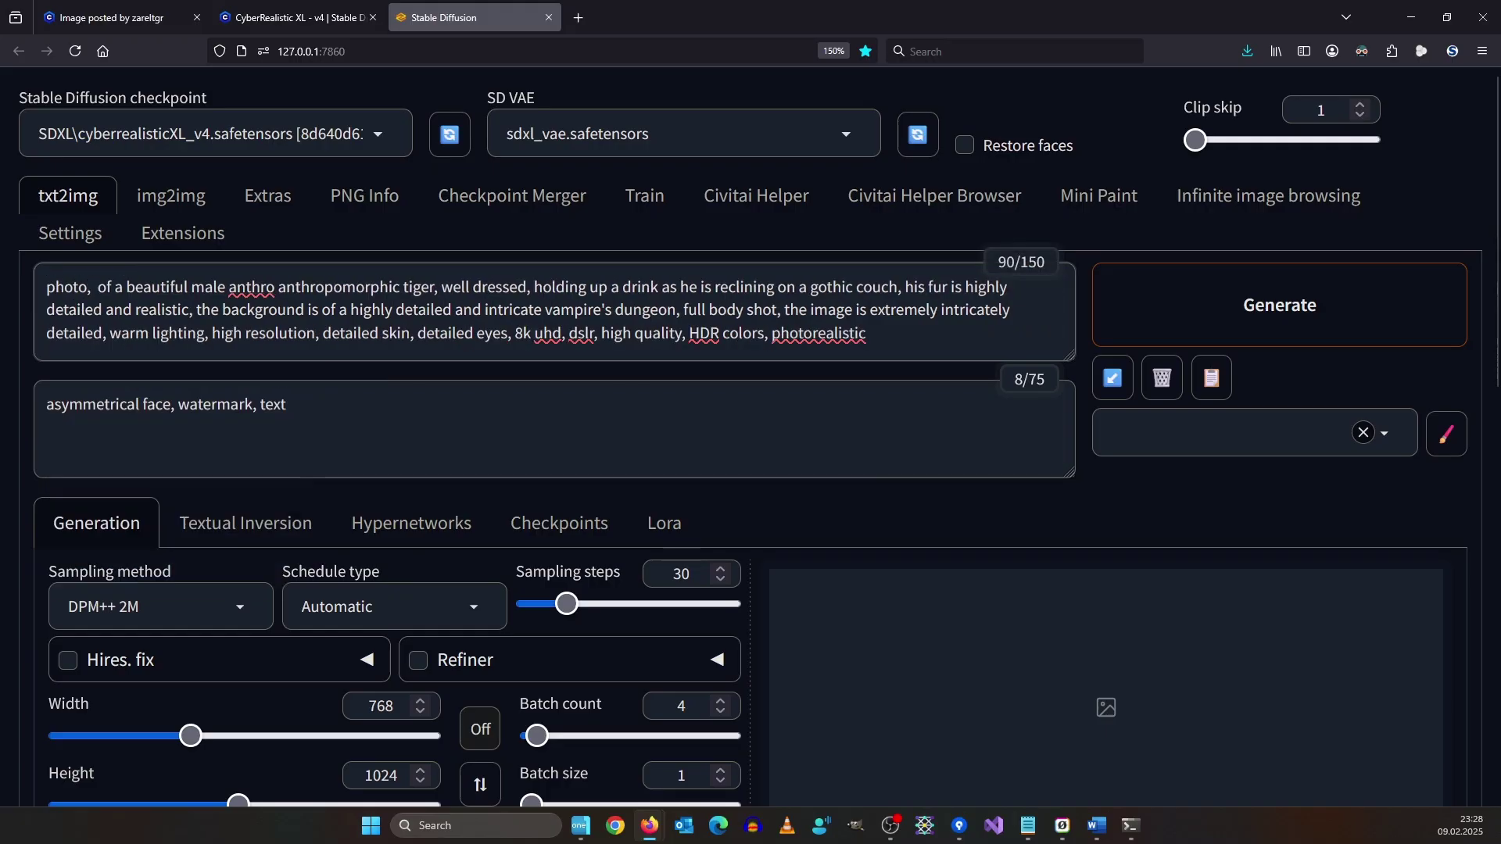
pyautogui.hotkey('shift', 'Right')
pyautogui.hotkey('shift', 'Right')
pyautogui.hotkey('shift', 'Right')
pyautogui.hotkey('shift', 'Right')
pyautogui.hotkey('shift', 'Right')
pyautogui.hotkey('shift', 'Right')
pyautogui.hotkey('shift', 'Right')
pyautogui.hotkey('shift', 'Right')
pyautogui.hotkey('shift', 'Right')
pyautogui.hotkey('shift', 'Right')
pyautogui.hotkey('shift', 'Right')
pyautogui.hotkey('shift', 'Right')
pyautogui.hotkey('shift', 'Right')
pyautogui.hotkey('shift', 'Right')
pyautogui.hotkey('shift', 'Right')
pyautogui.hotkey('shift', 'Right')
pyautogui.hotkey('shift', 'Right')
pyautogui.hotkey('shift', 'Right')
pyautogui.hotkey('shift', 'Right')
pyautogui.hotkey('shift', 'Right')
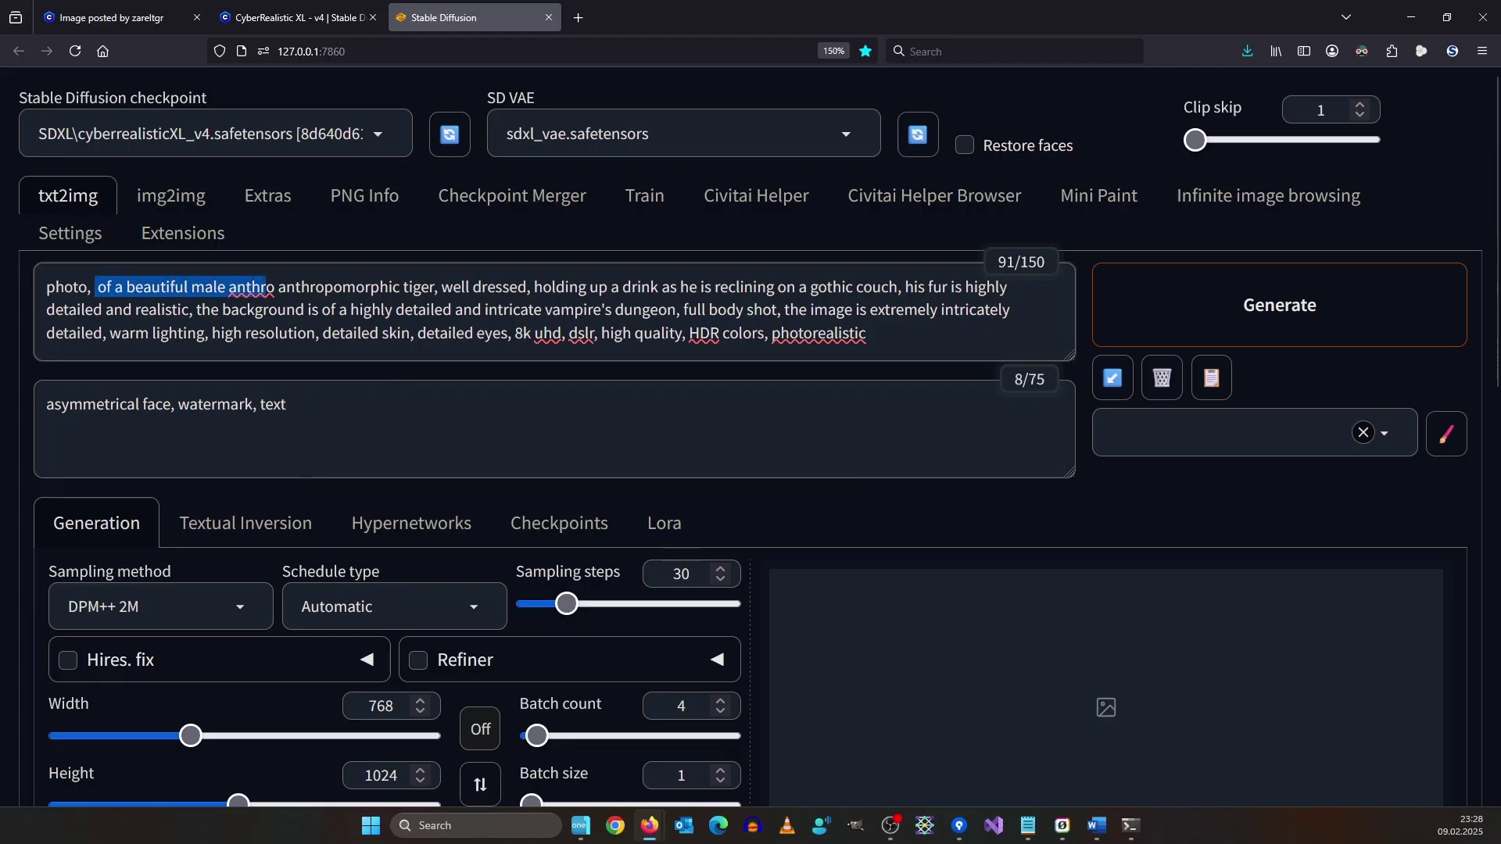
pyautogui.write('ailed and realistic, the')
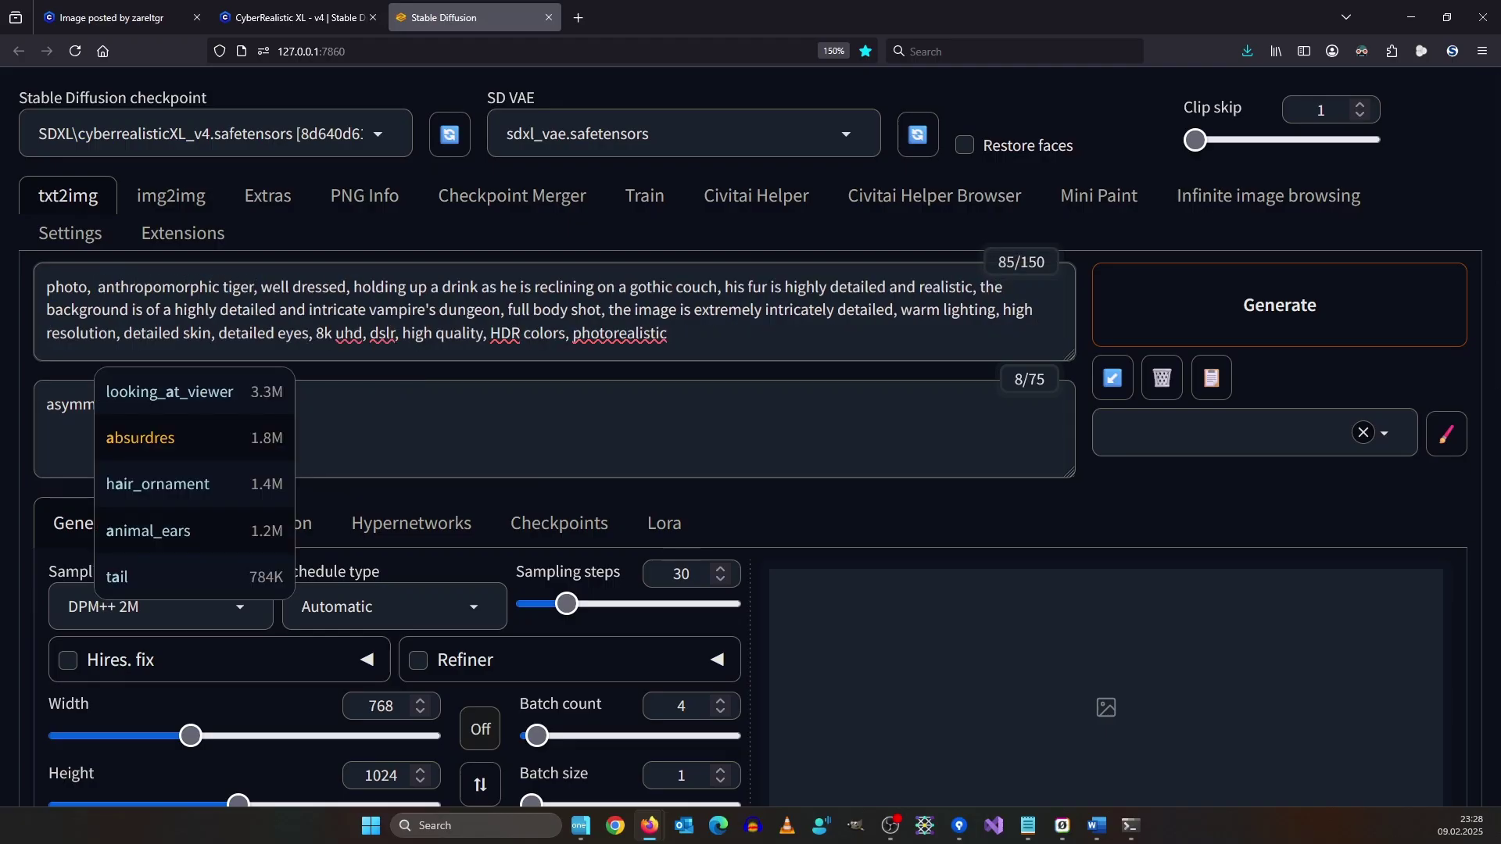
# - Insert a comma after 'drink' in the tiger prompt
pyautogui.click(330, 292)
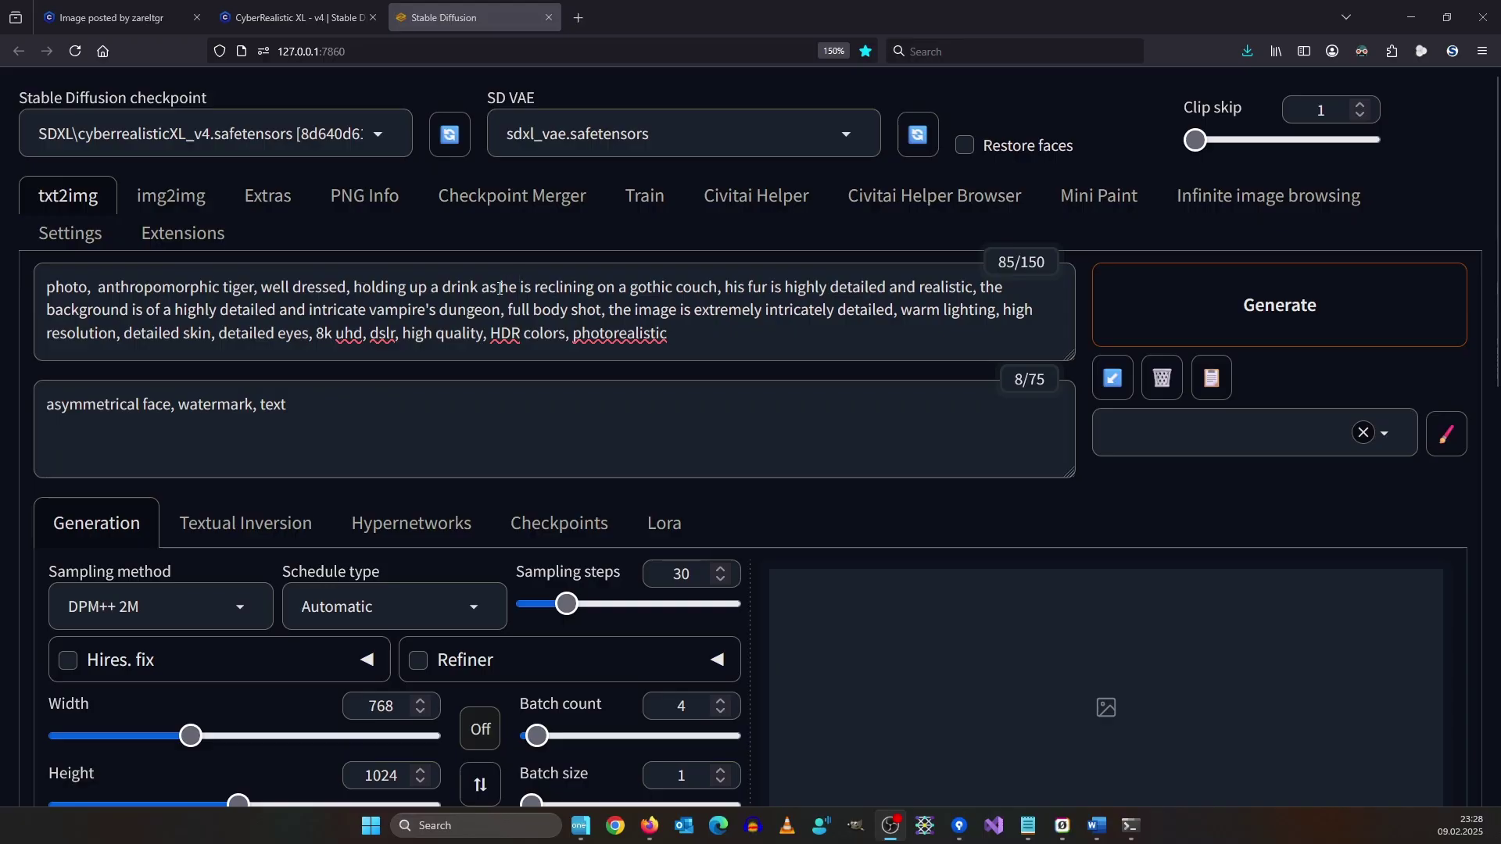
pyautogui.click(602, 291)
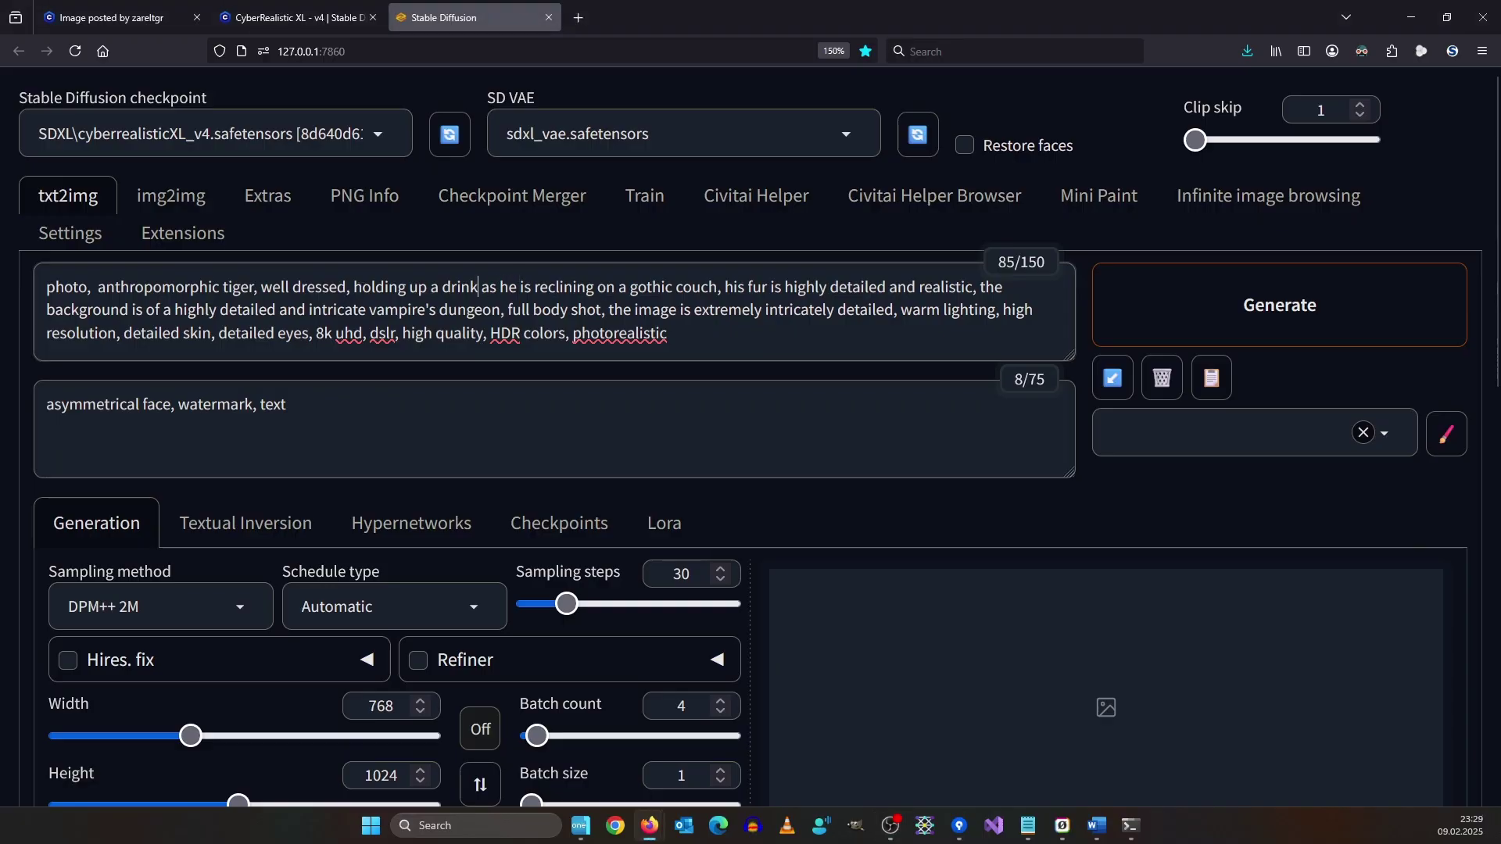
pyautogui.write(',')
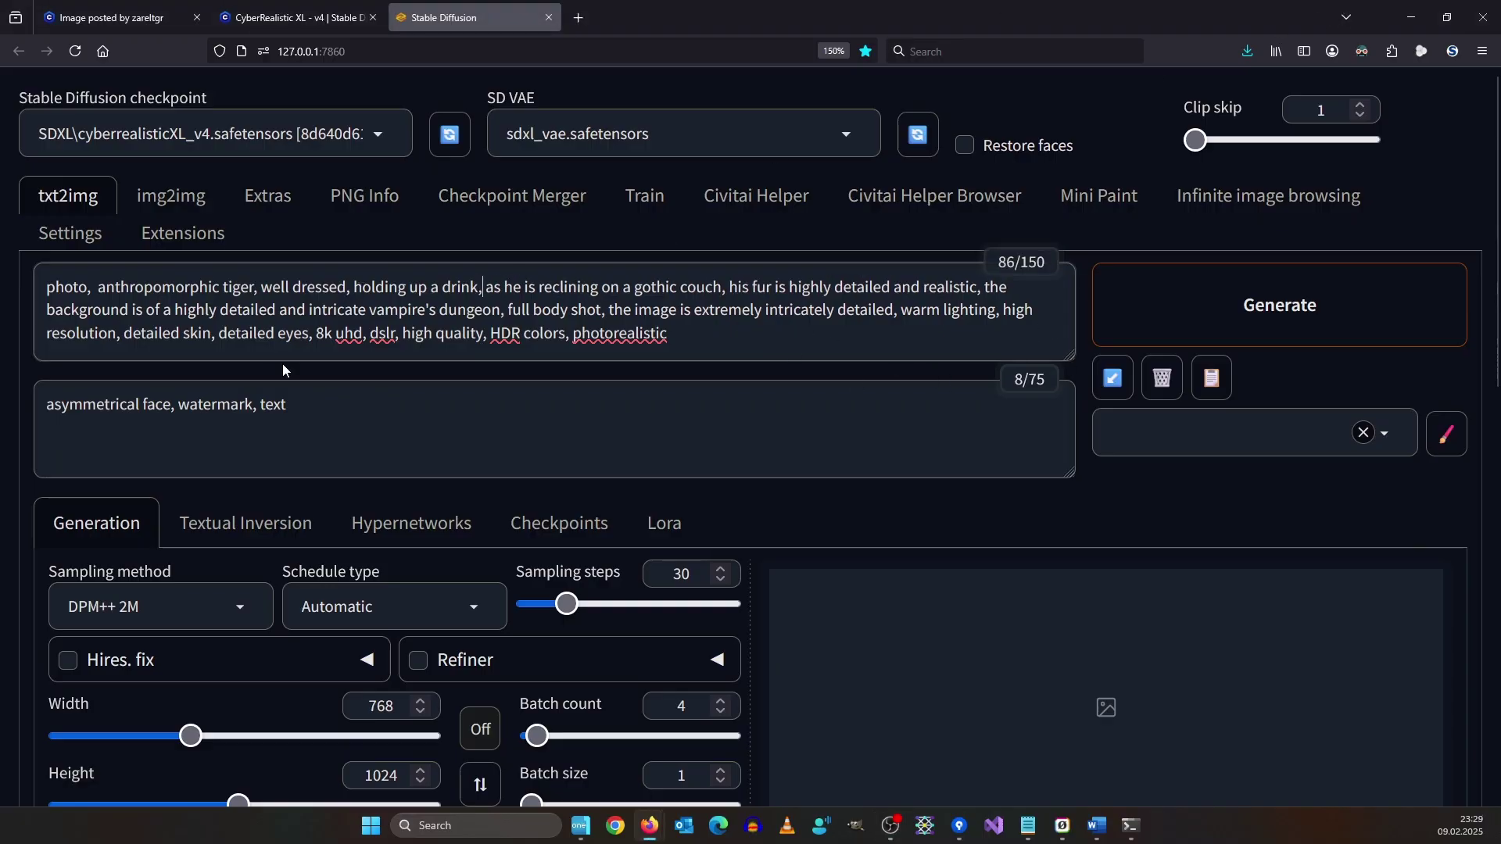
# - Generate the four suited-tiger images and step through each one in the full-screen viewer
pyautogui.click(1341, 317)
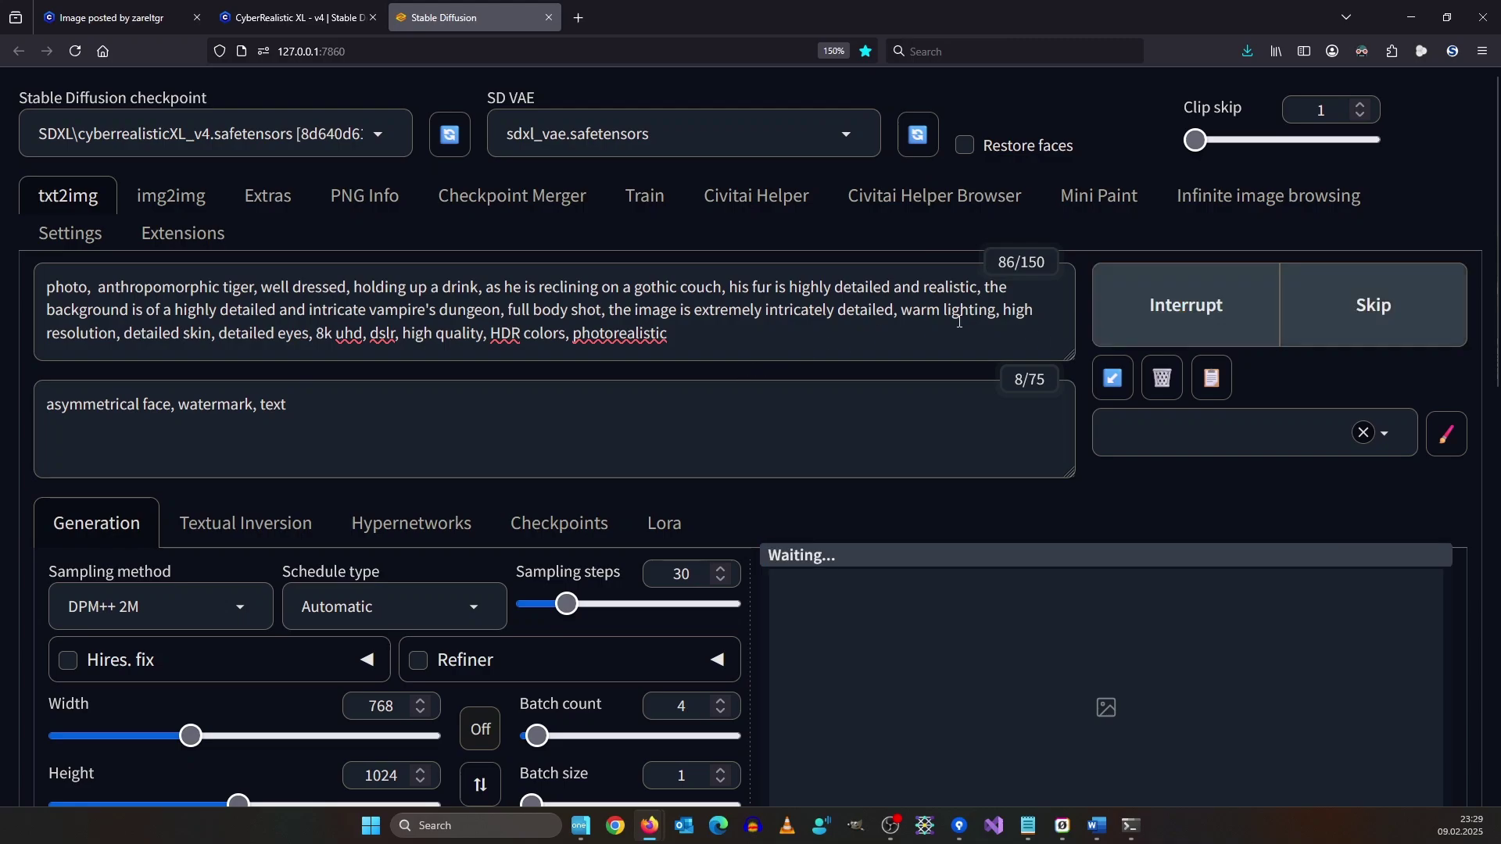
pyautogui.scroll(-3, 1399, 493)
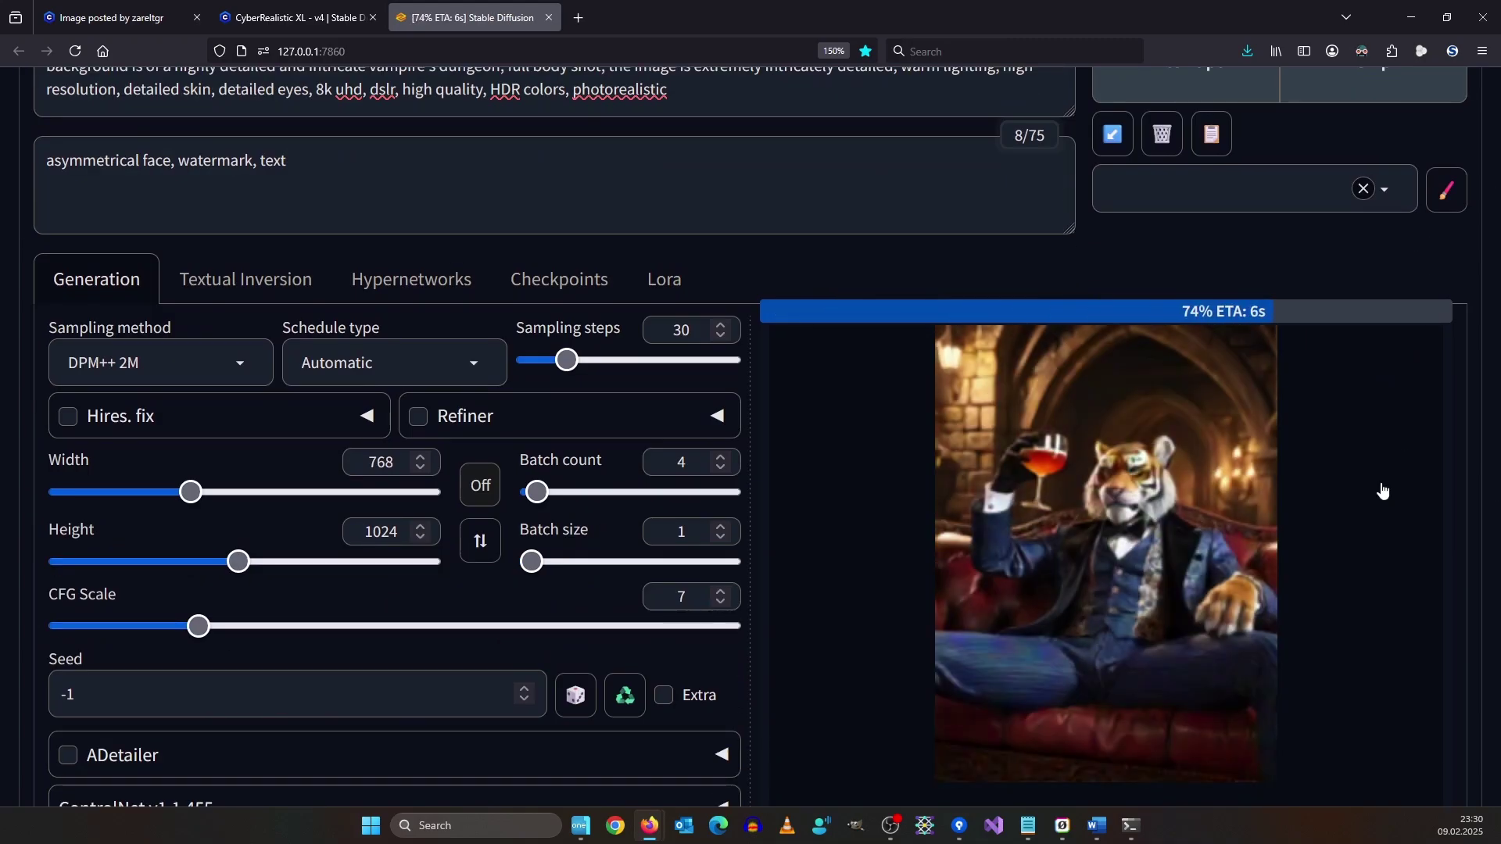
pyautogui.click(1052, 637)
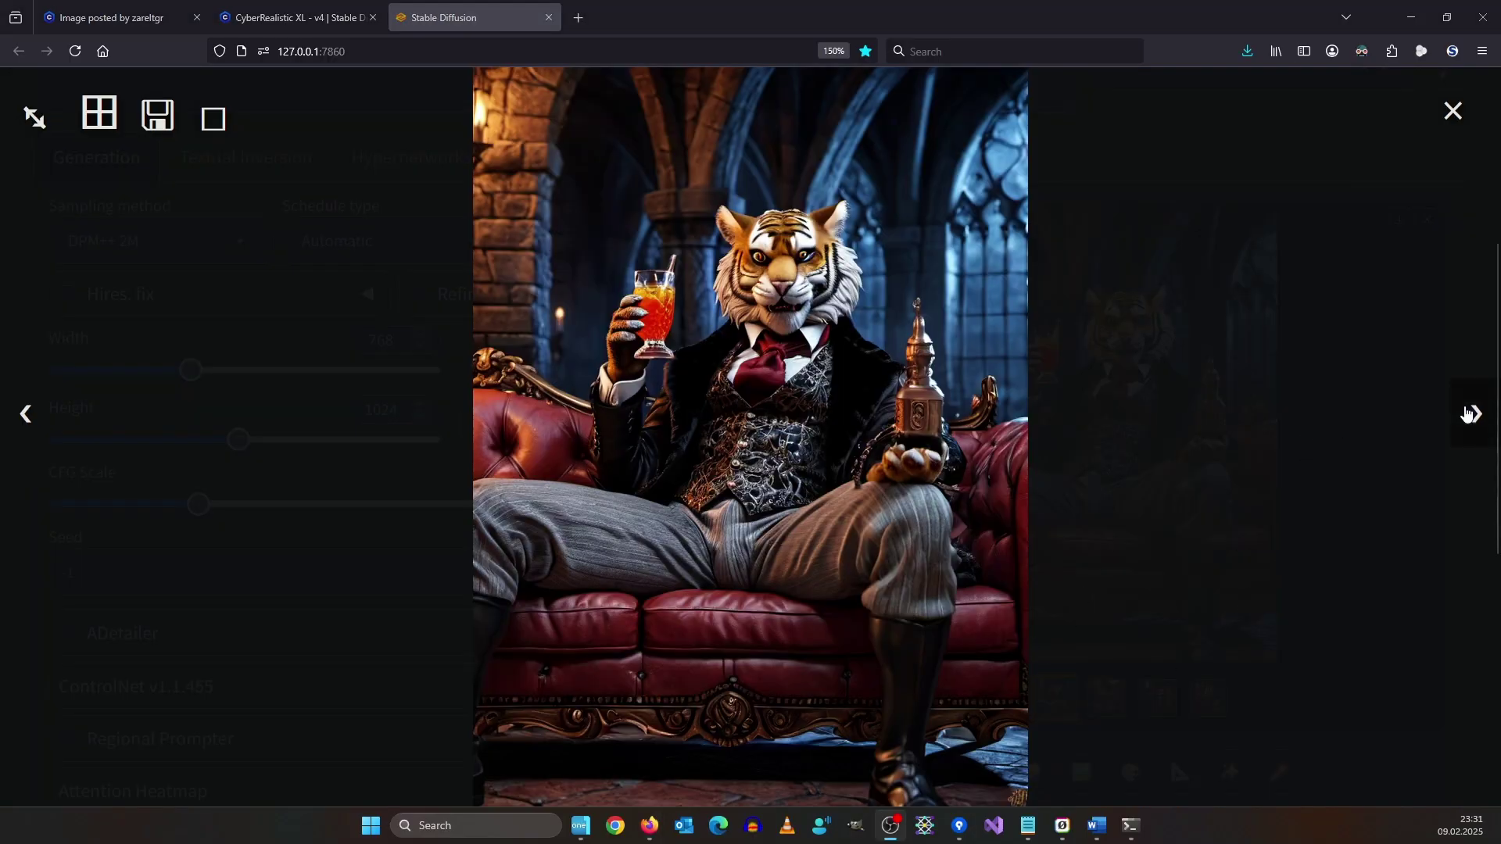
pyautogui.click(1474, 414)
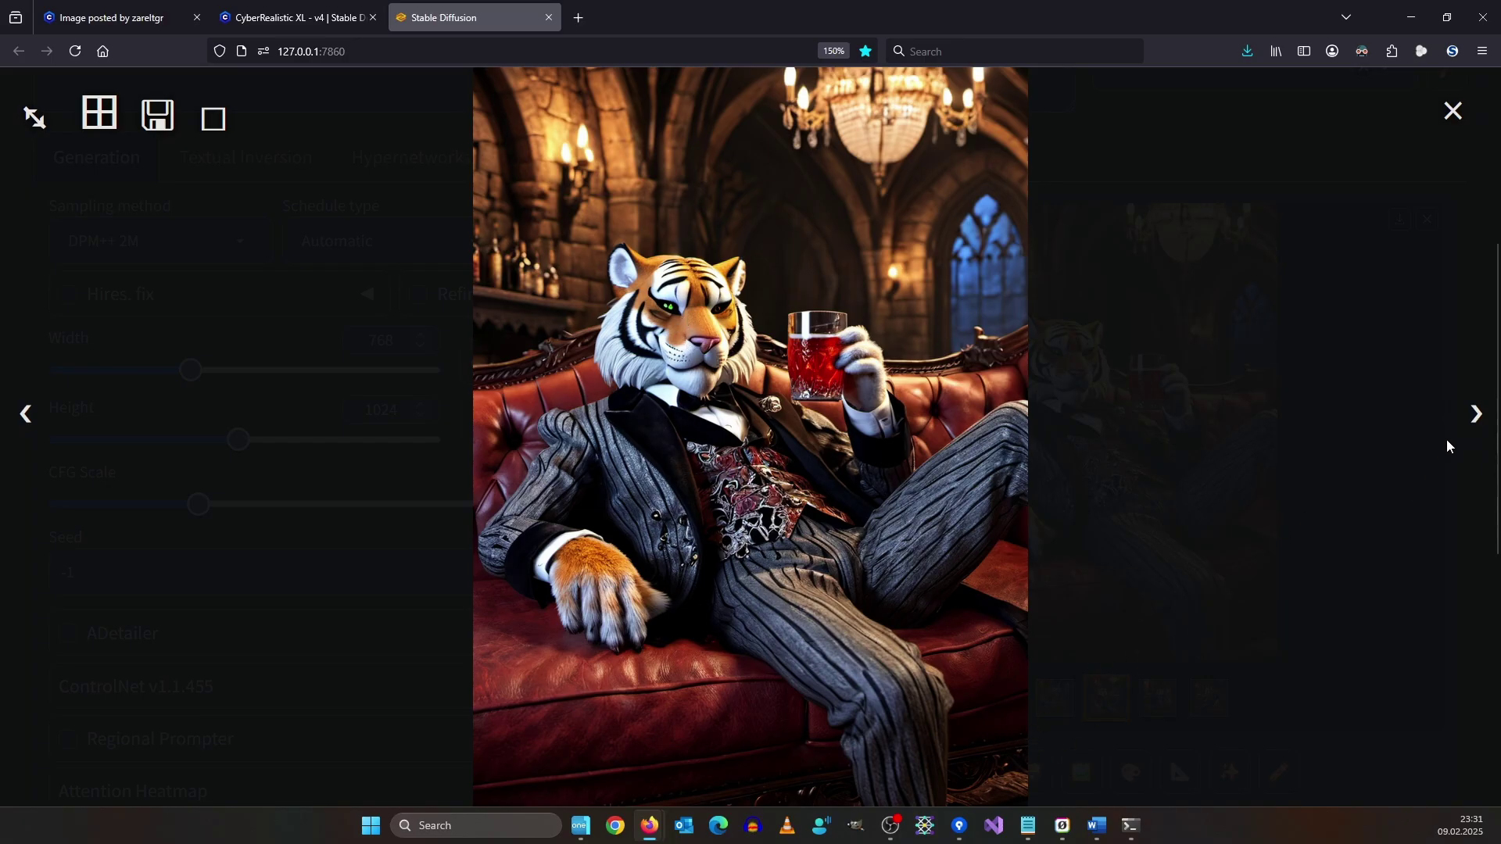
pyautogui.click(1475, 414)
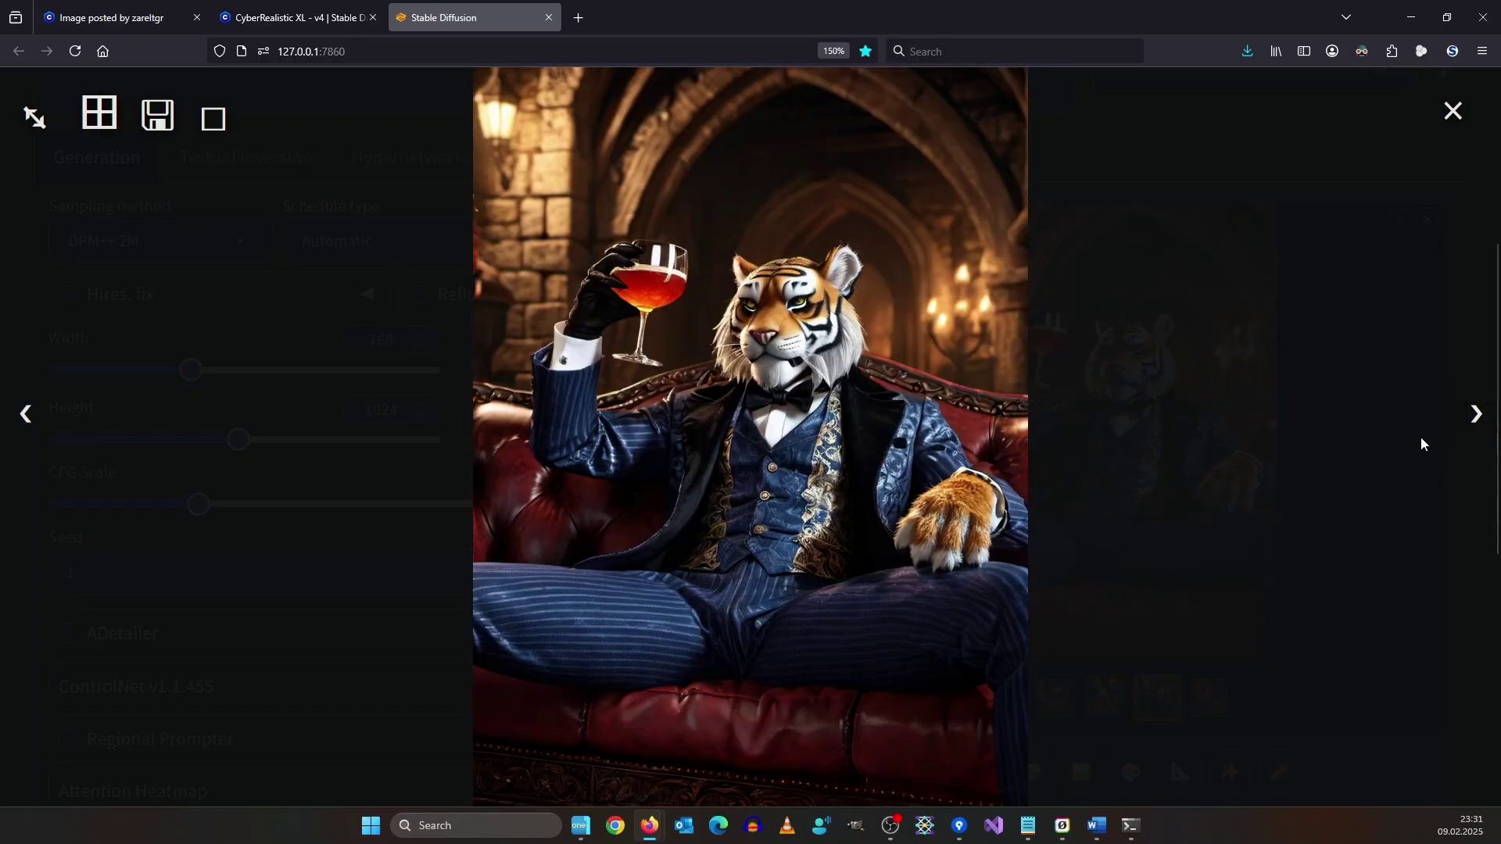
pyautogui.click(1474, 415)
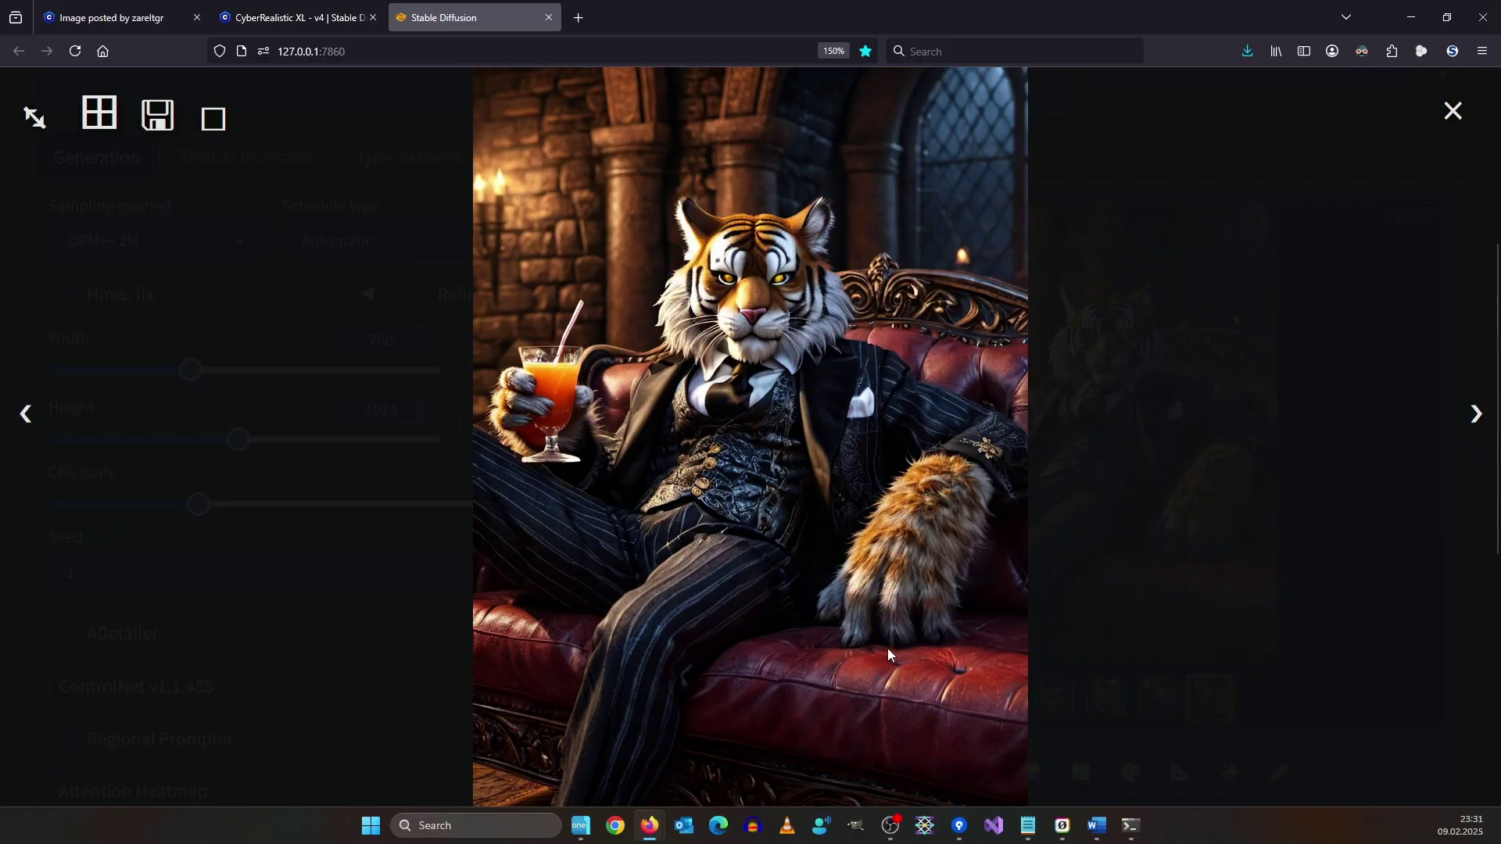
pyautogui.click(1453, 111)
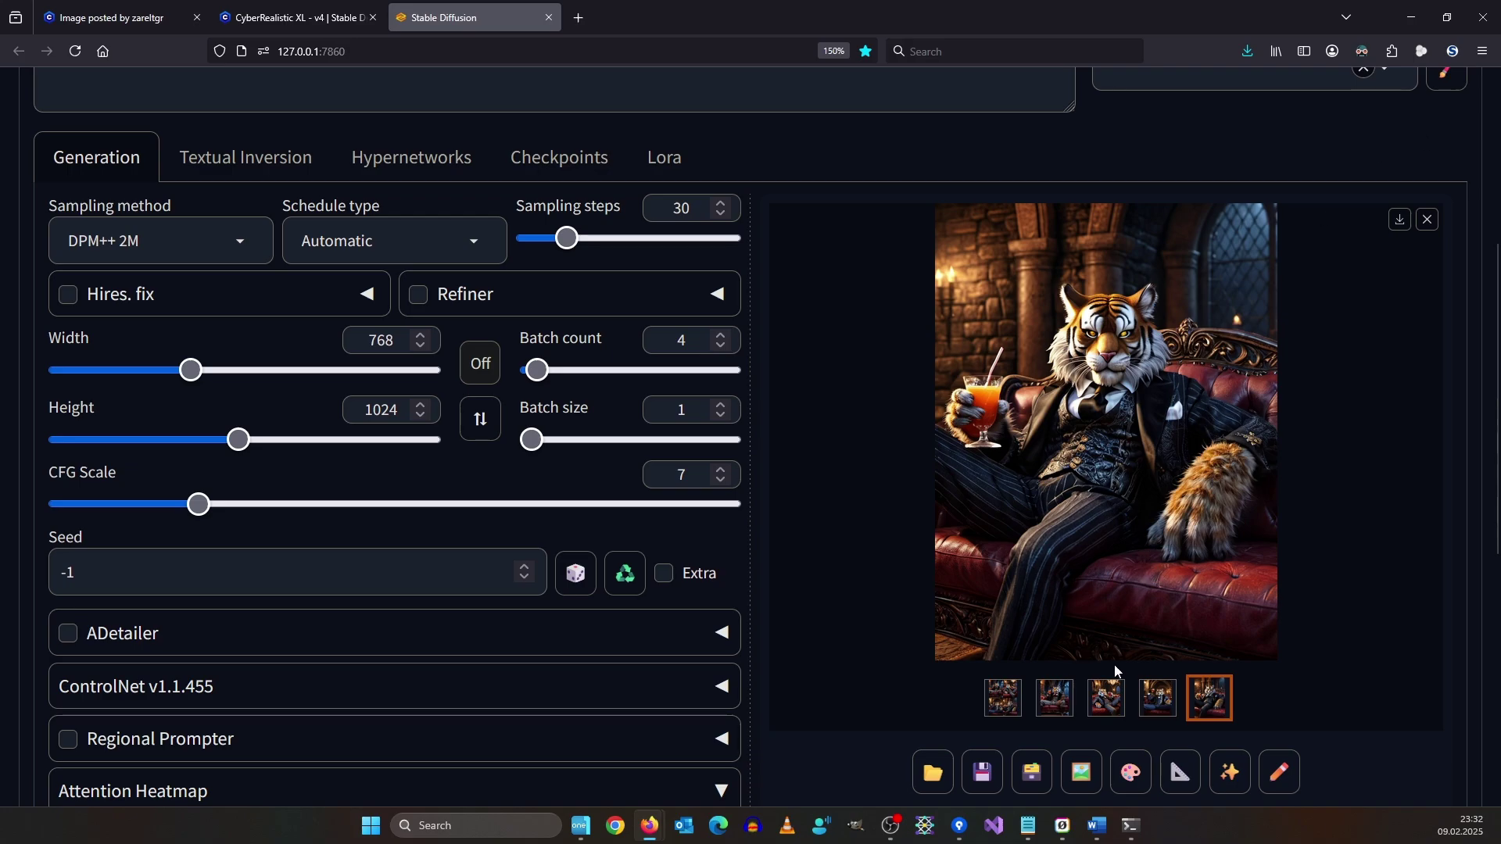
pyautogui.click(1101, 703)
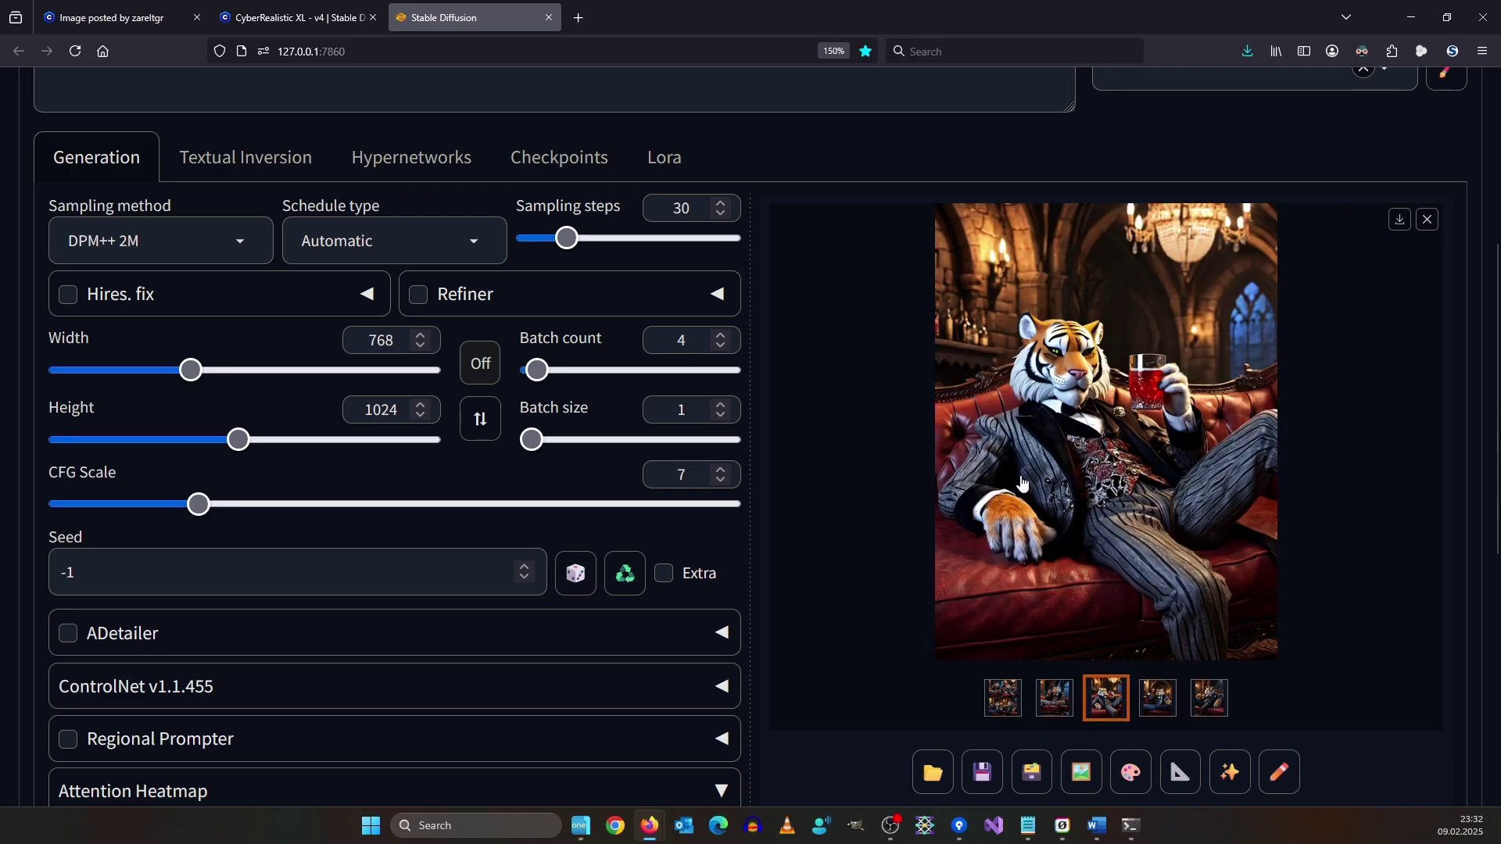
pyautogui.scroll(-3, 1118, 412)
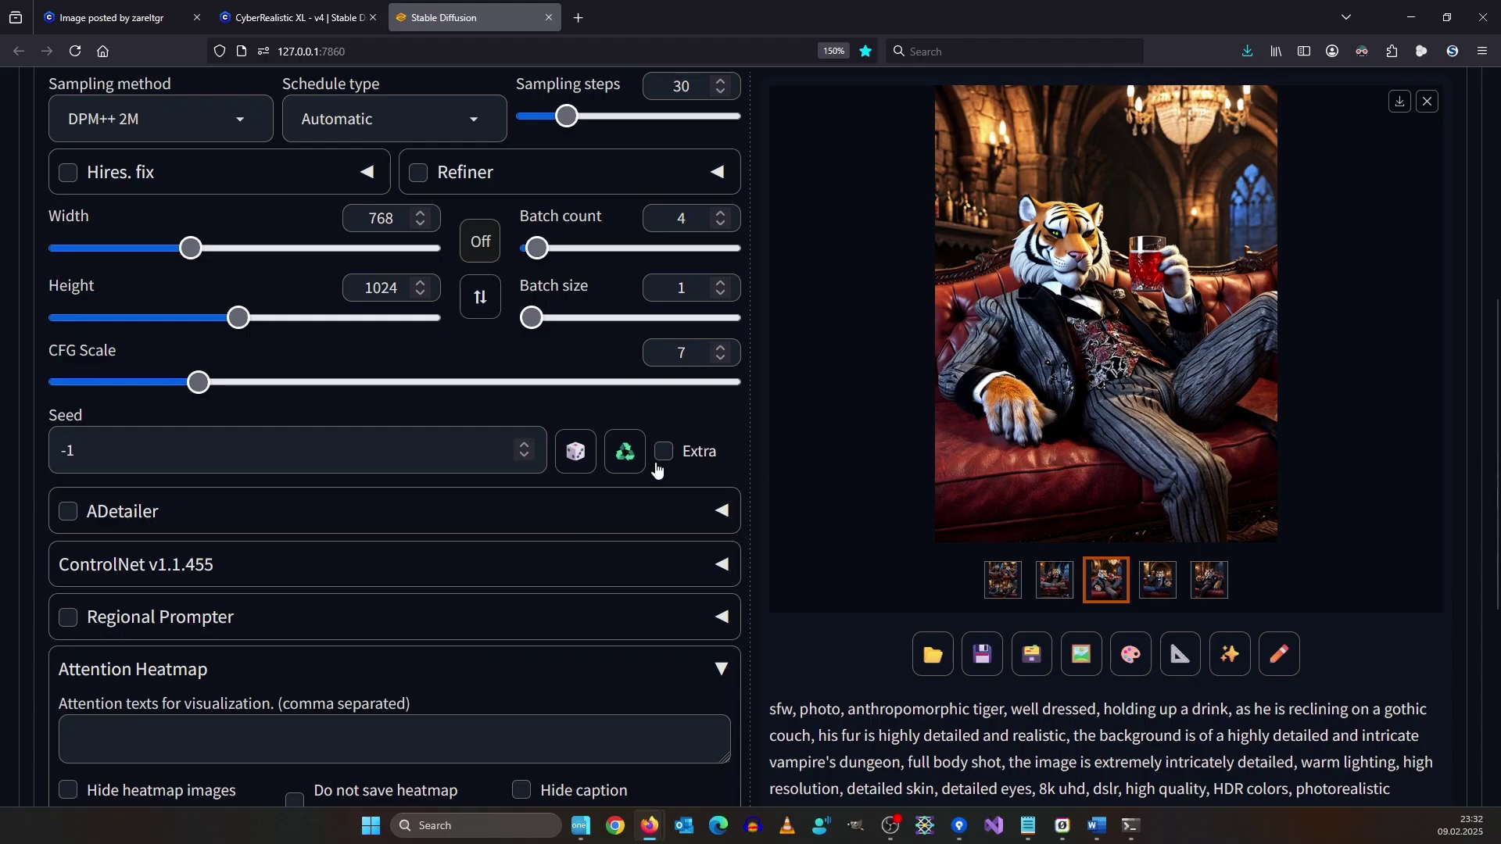
pyautogui.click(618, 471)
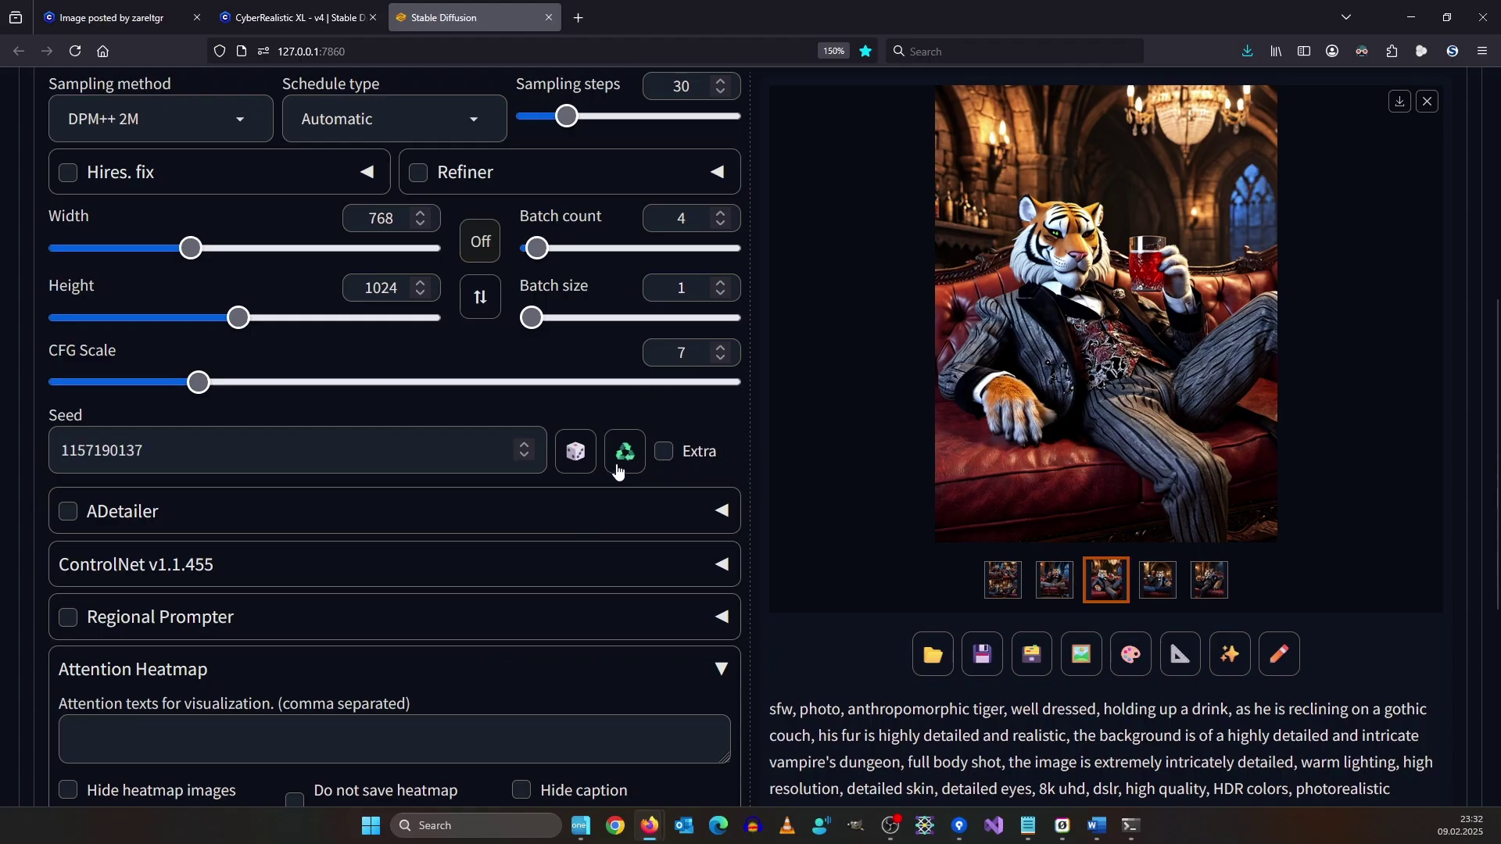
pyautogui.click(162, 446)
pyautogui.moveTo(62, 445); pyautogui.dragTo(161, 467)
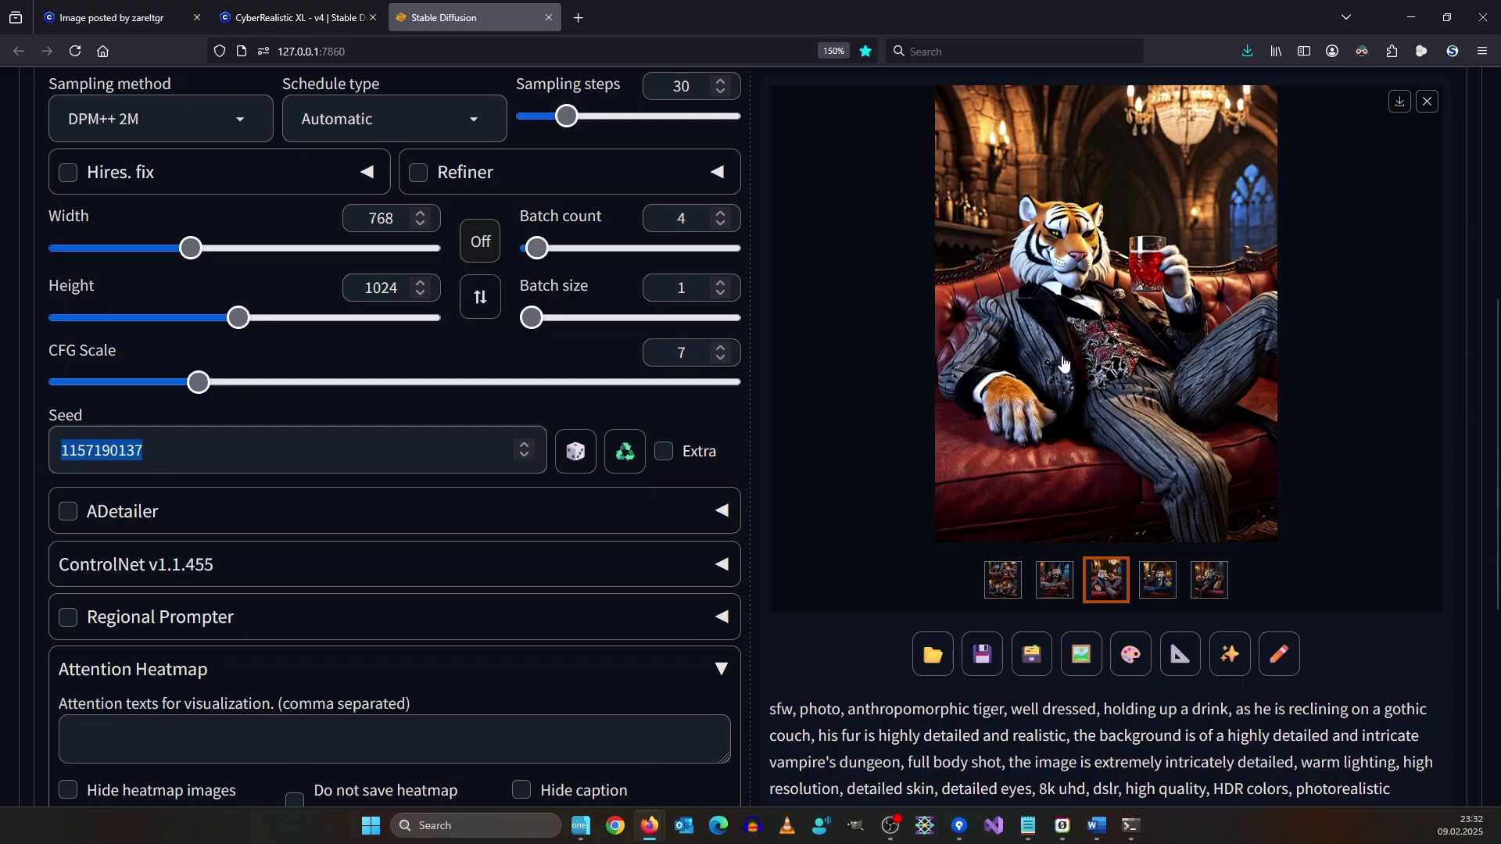
# - Lower the batch count back to 1
pyautogui.scroll(2, 918, 369)
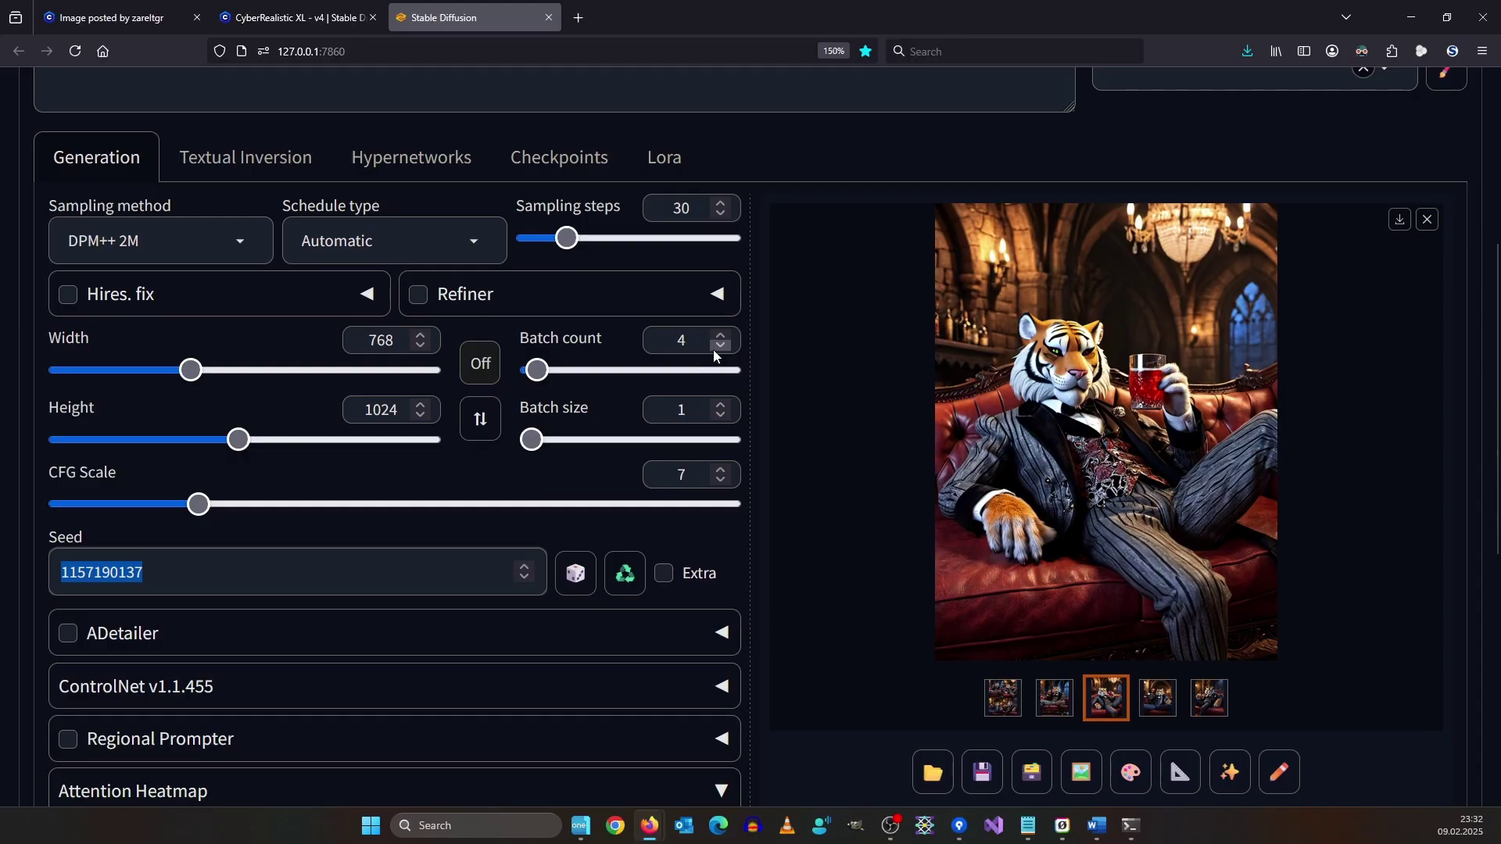
pyautogui.click(720, 347)
pyautogui.click(720, 346)
pyautogui.click(720, 347)
# - Copy the prompt from 'photo' to 'reclining on a gothic couch' into the Attention Heatmap texts field
pyautogui.scroll(5, 891, 381)
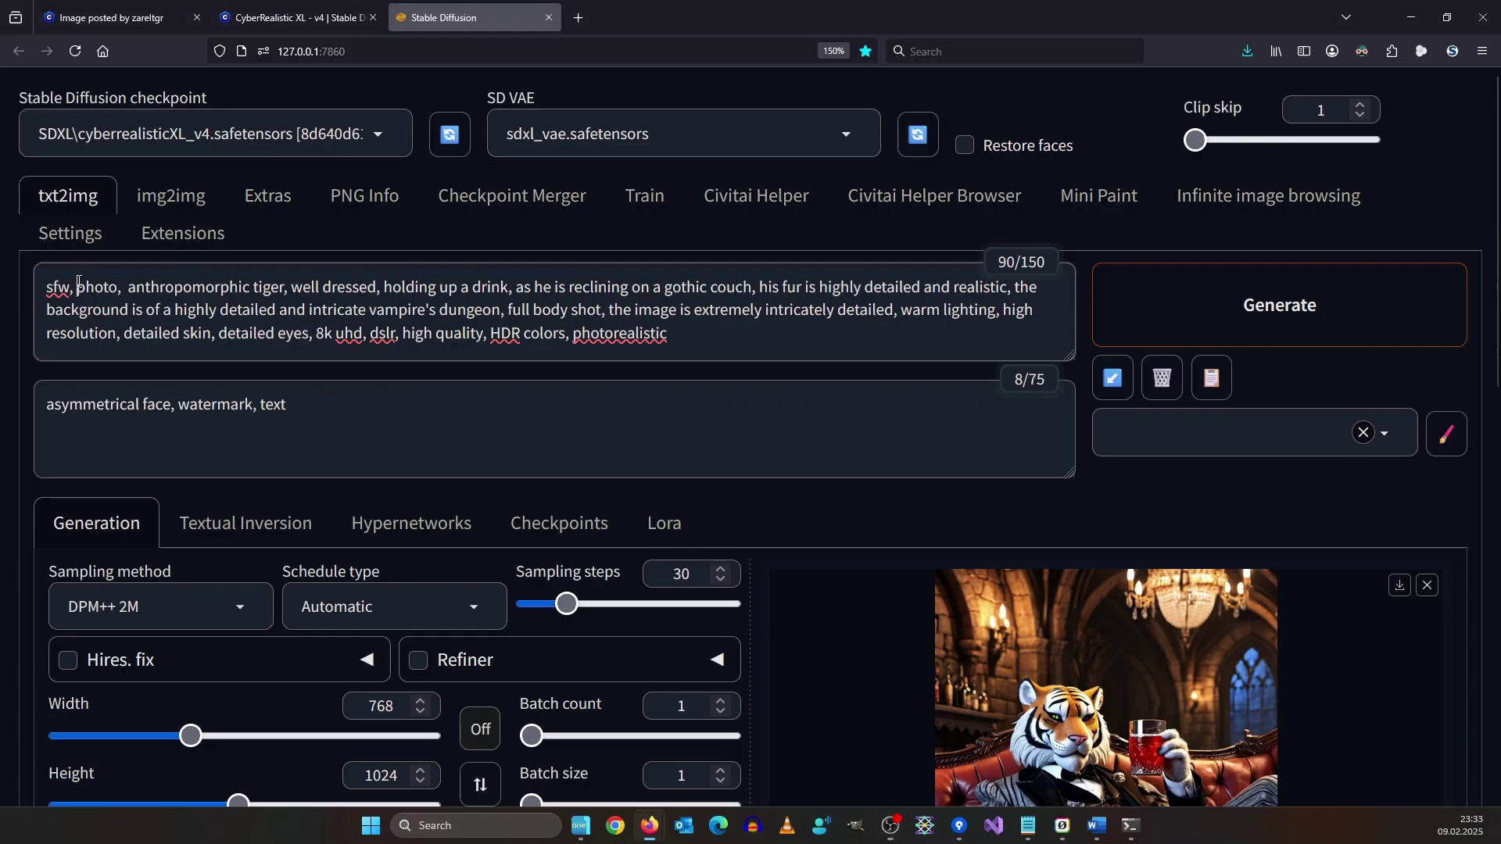
pyautogui.moveTo(77, 286); pyautogui.dragTo(758, 297)
pyautogui.hotkey('ctrl', 'c')
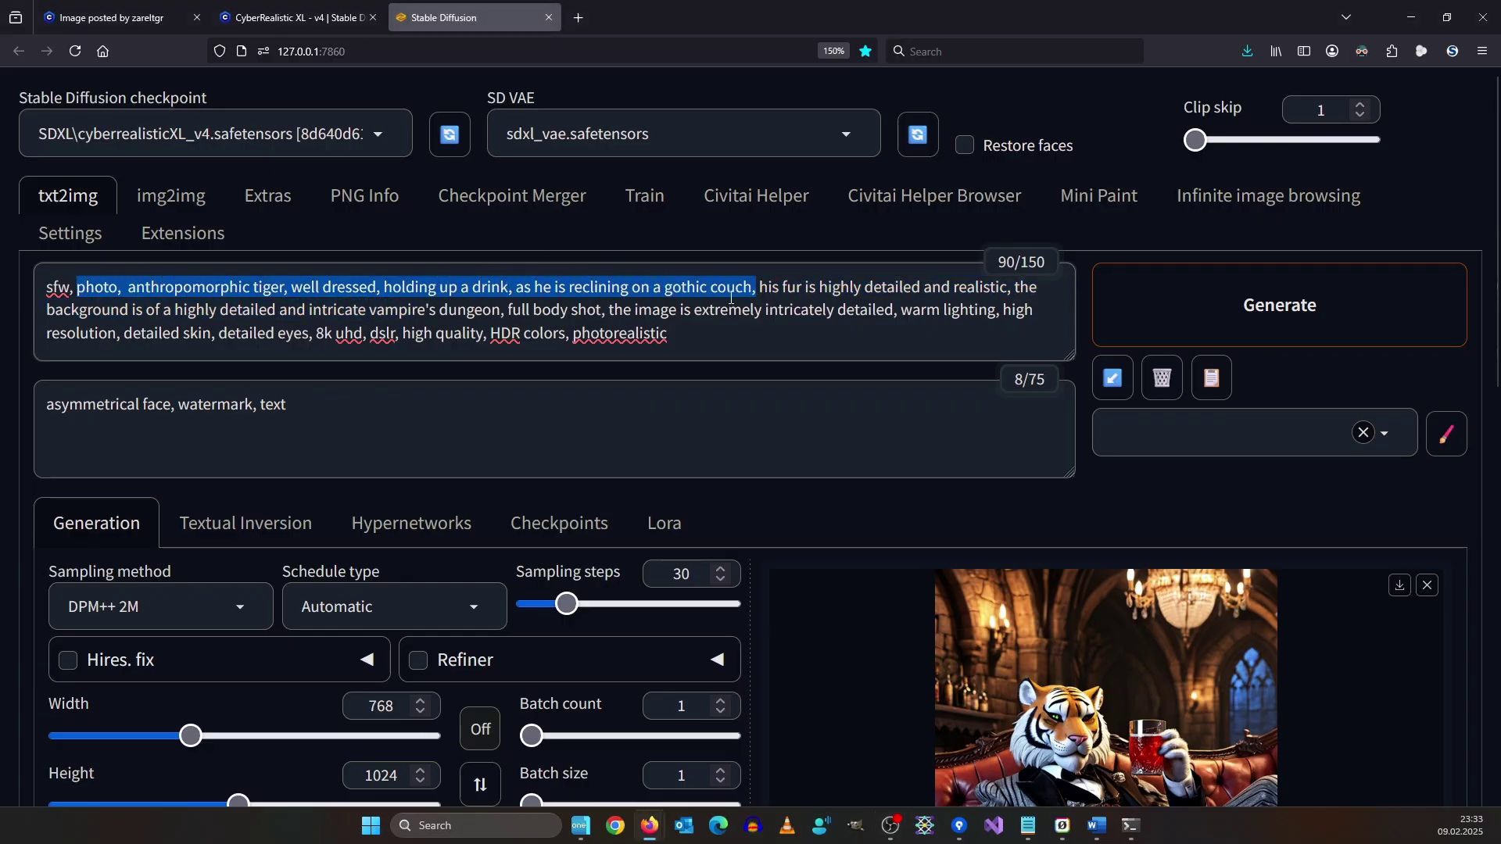
pyautogui.scroll(-10, 730, 298)
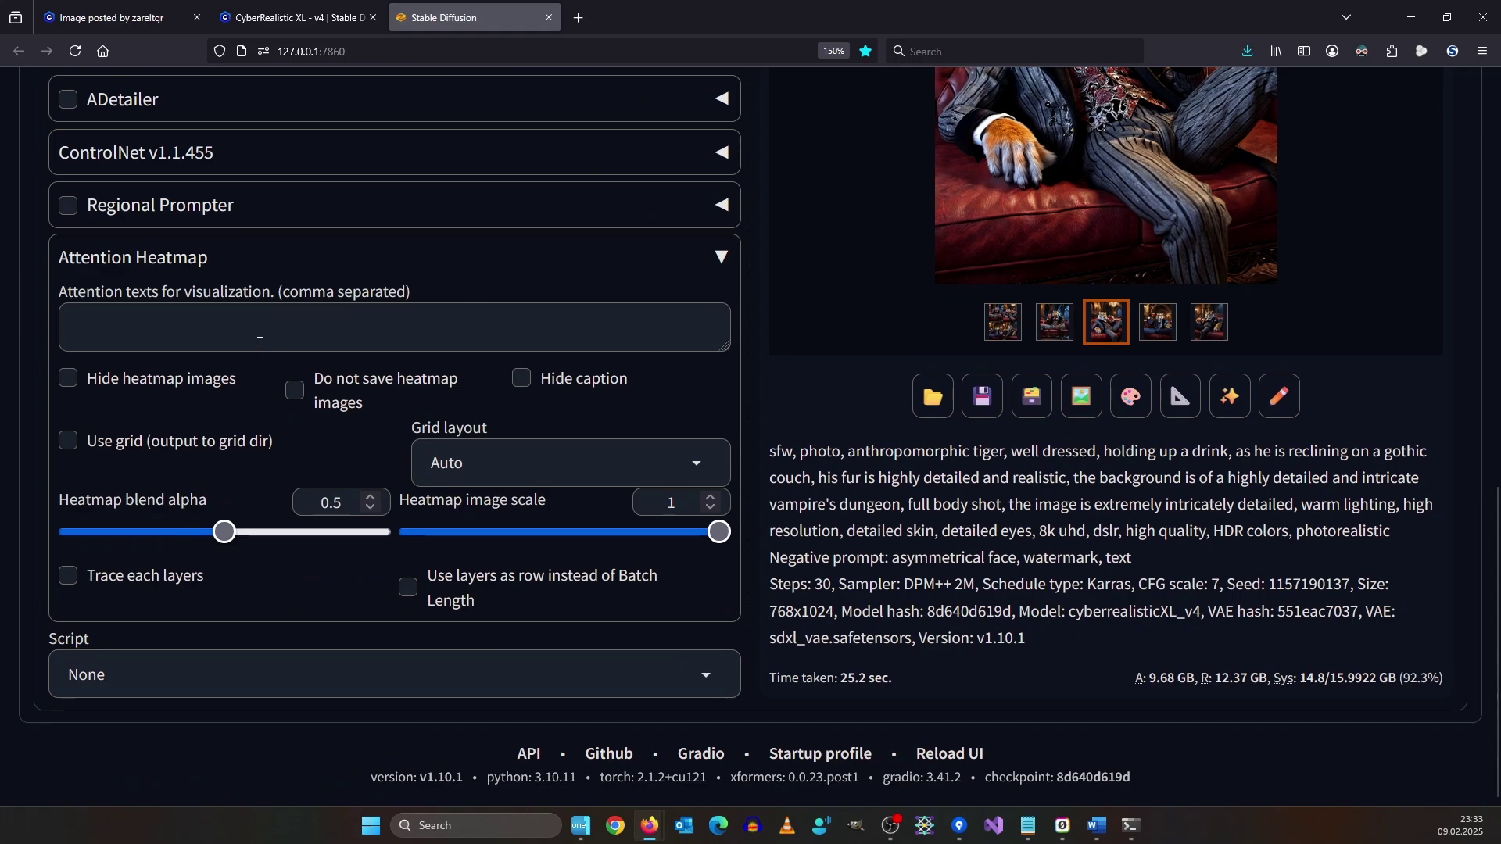
pyautogui.click(260, 343)
pyautogui.hotkey('ctrl', 'v')
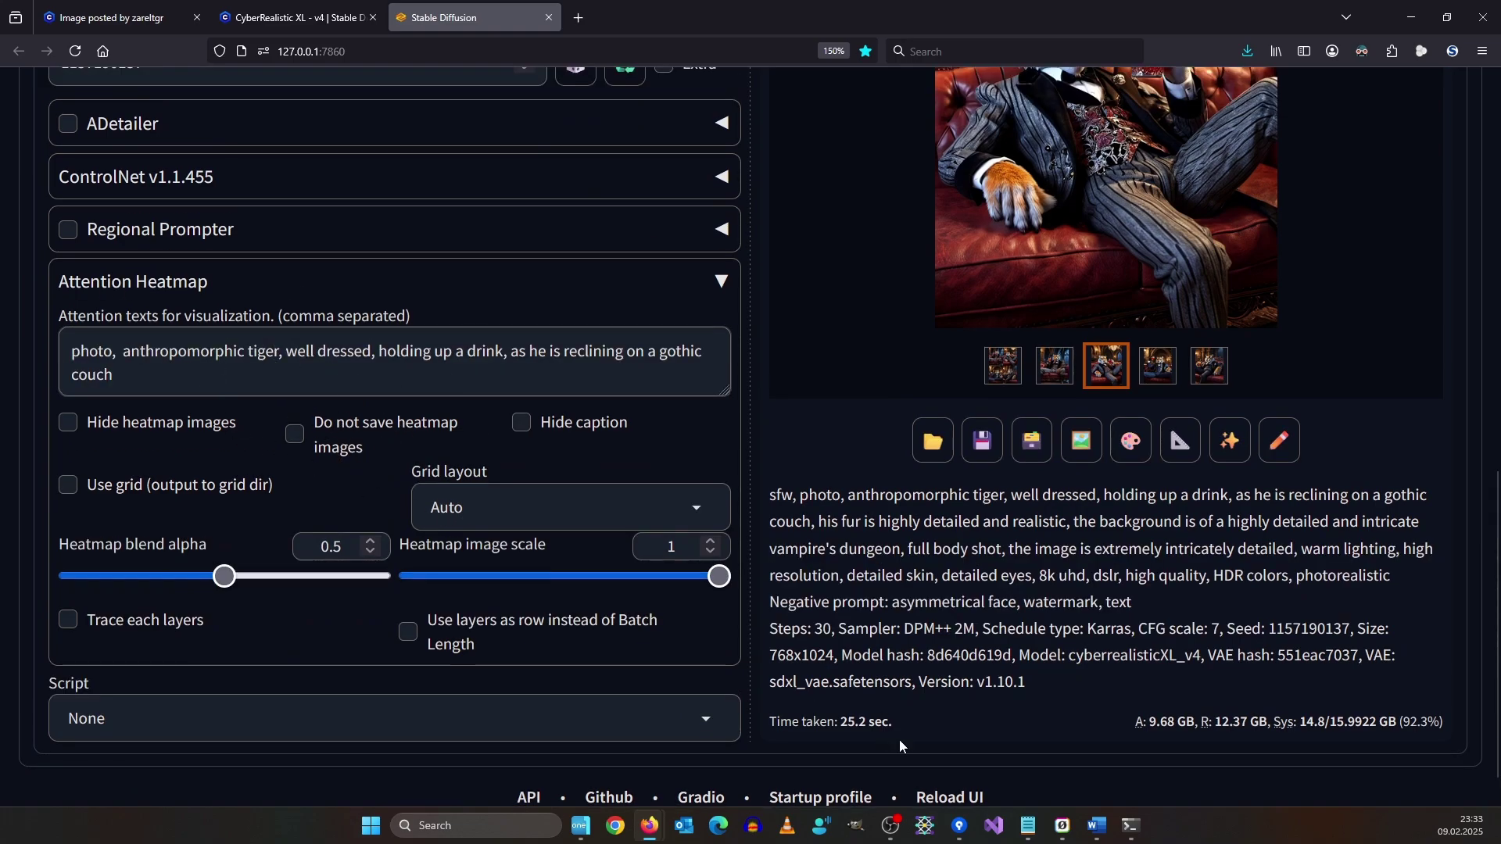
pyautogui.scroll(3, 953, 707)
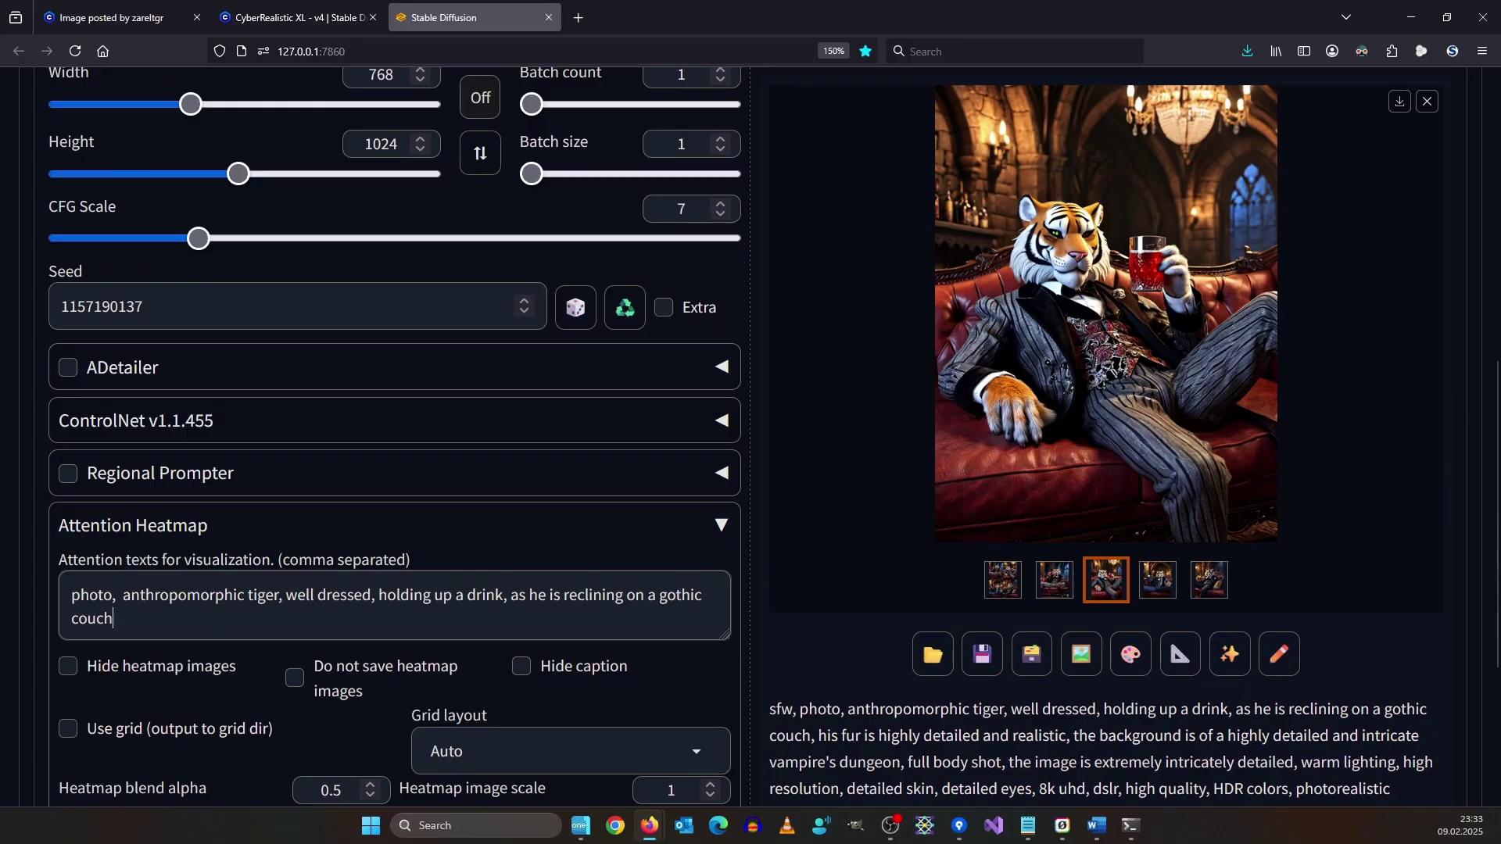
pyautogui.hotkey('alt', 'Tab')
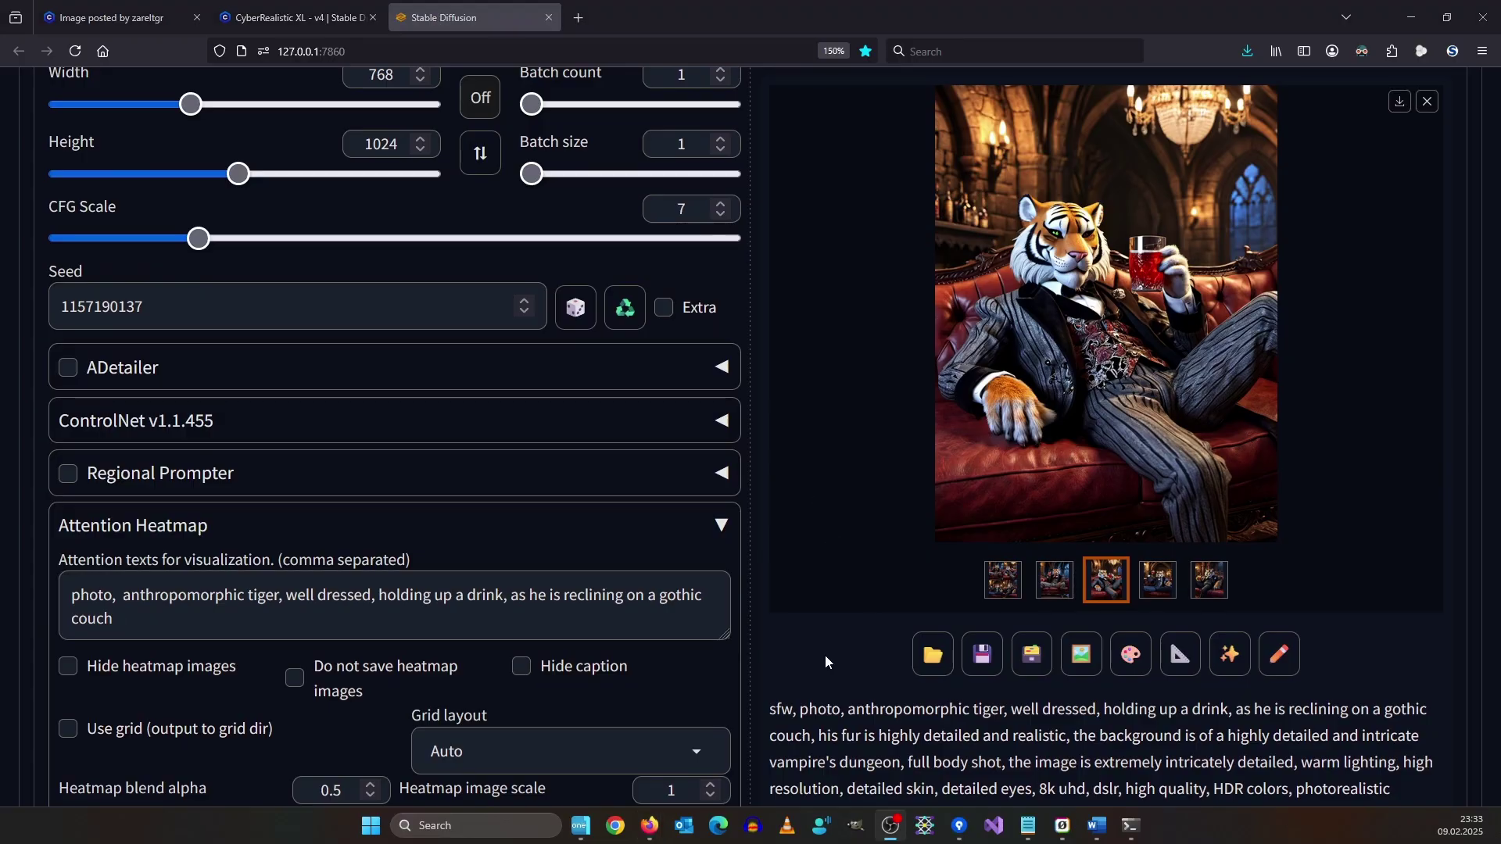
pyautogui.click(824, 655)
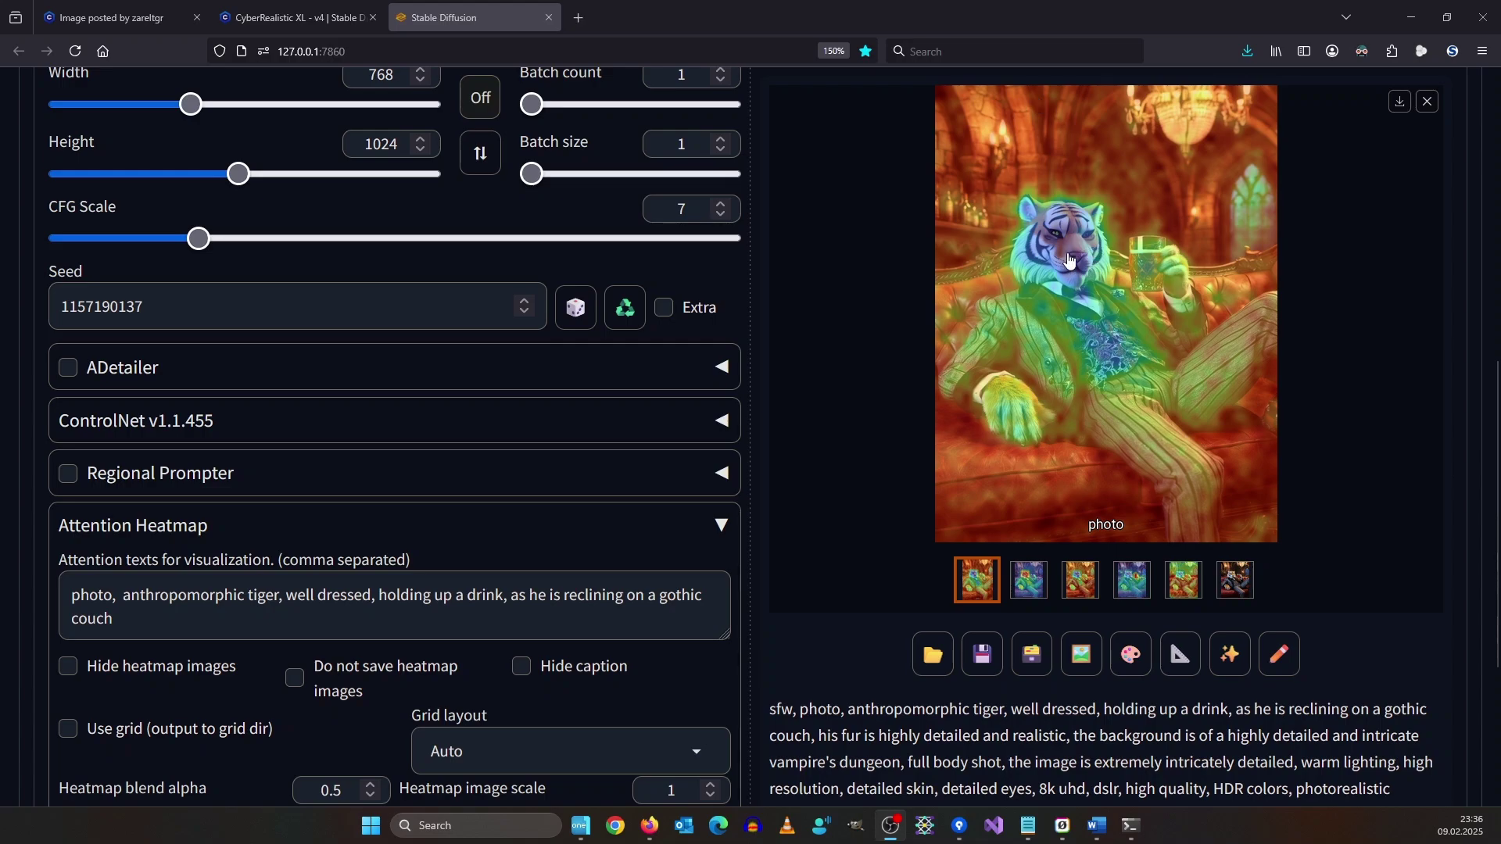
pyautogui.click(1029, 582)
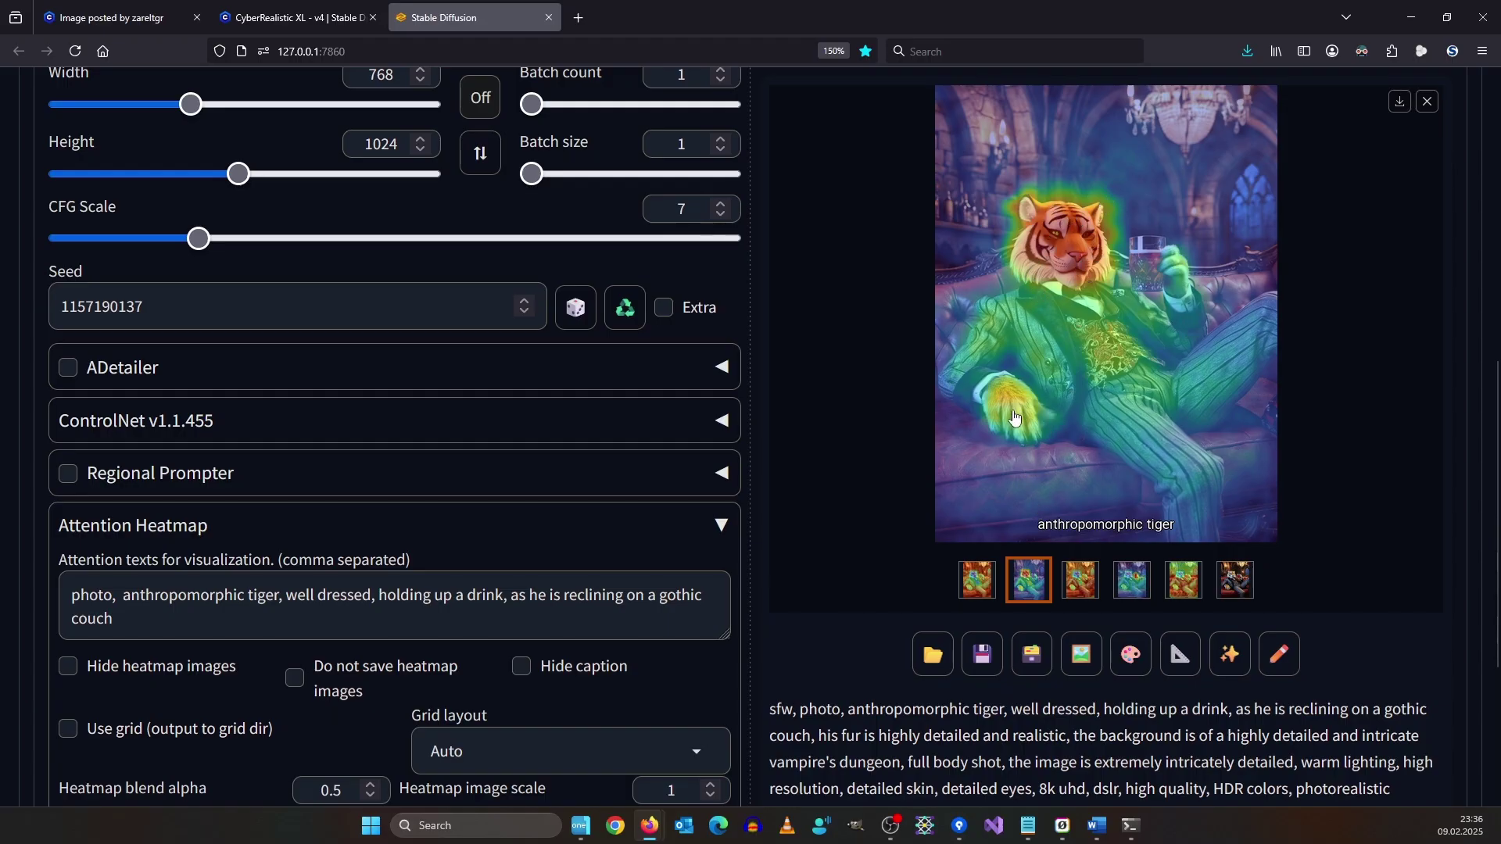
pyautogui.click(1080, 580)
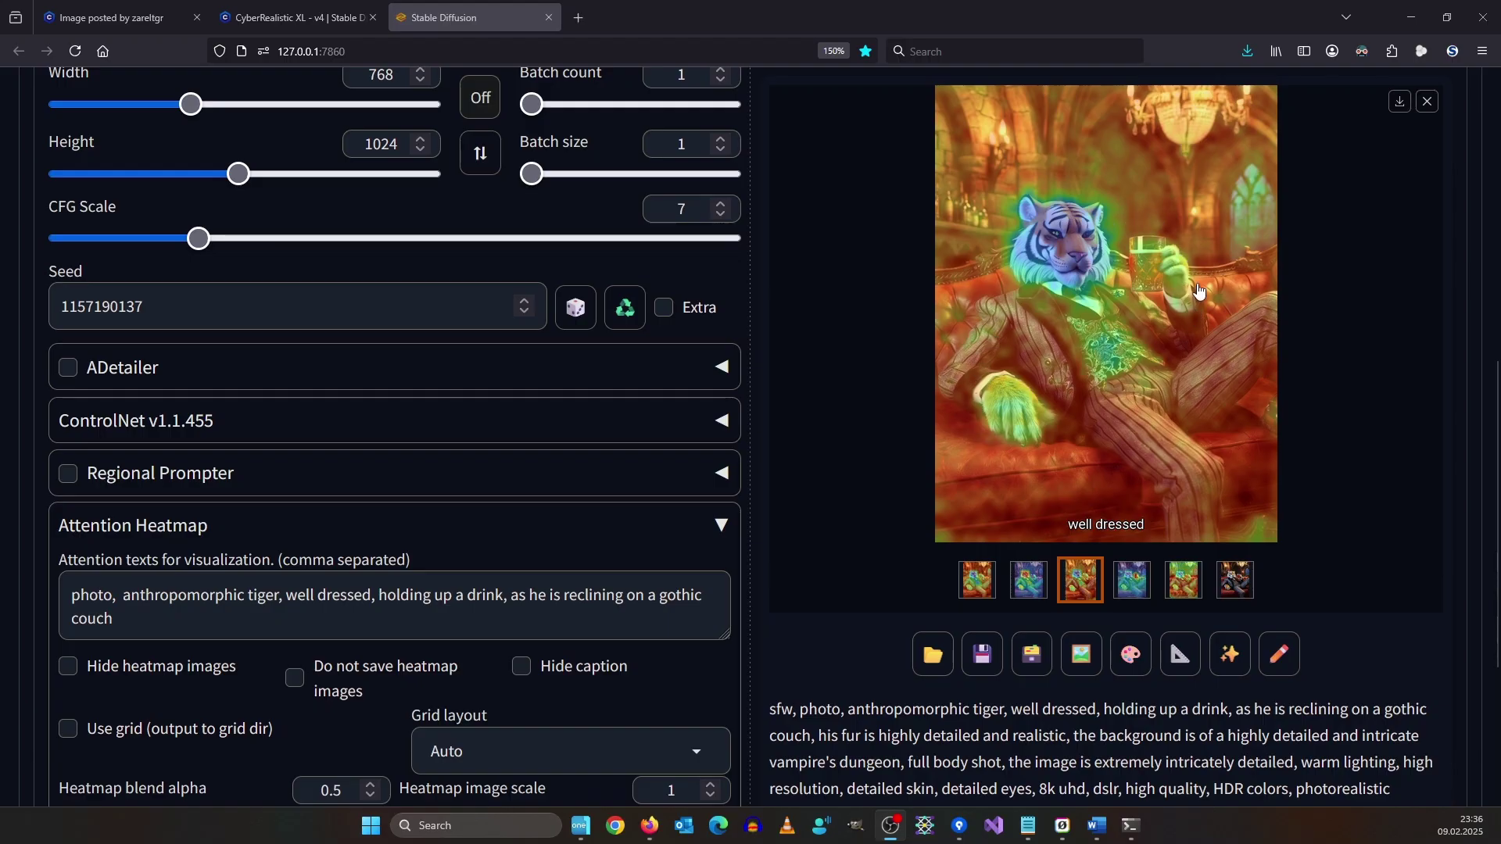
pyautogui.click(1146, 583)
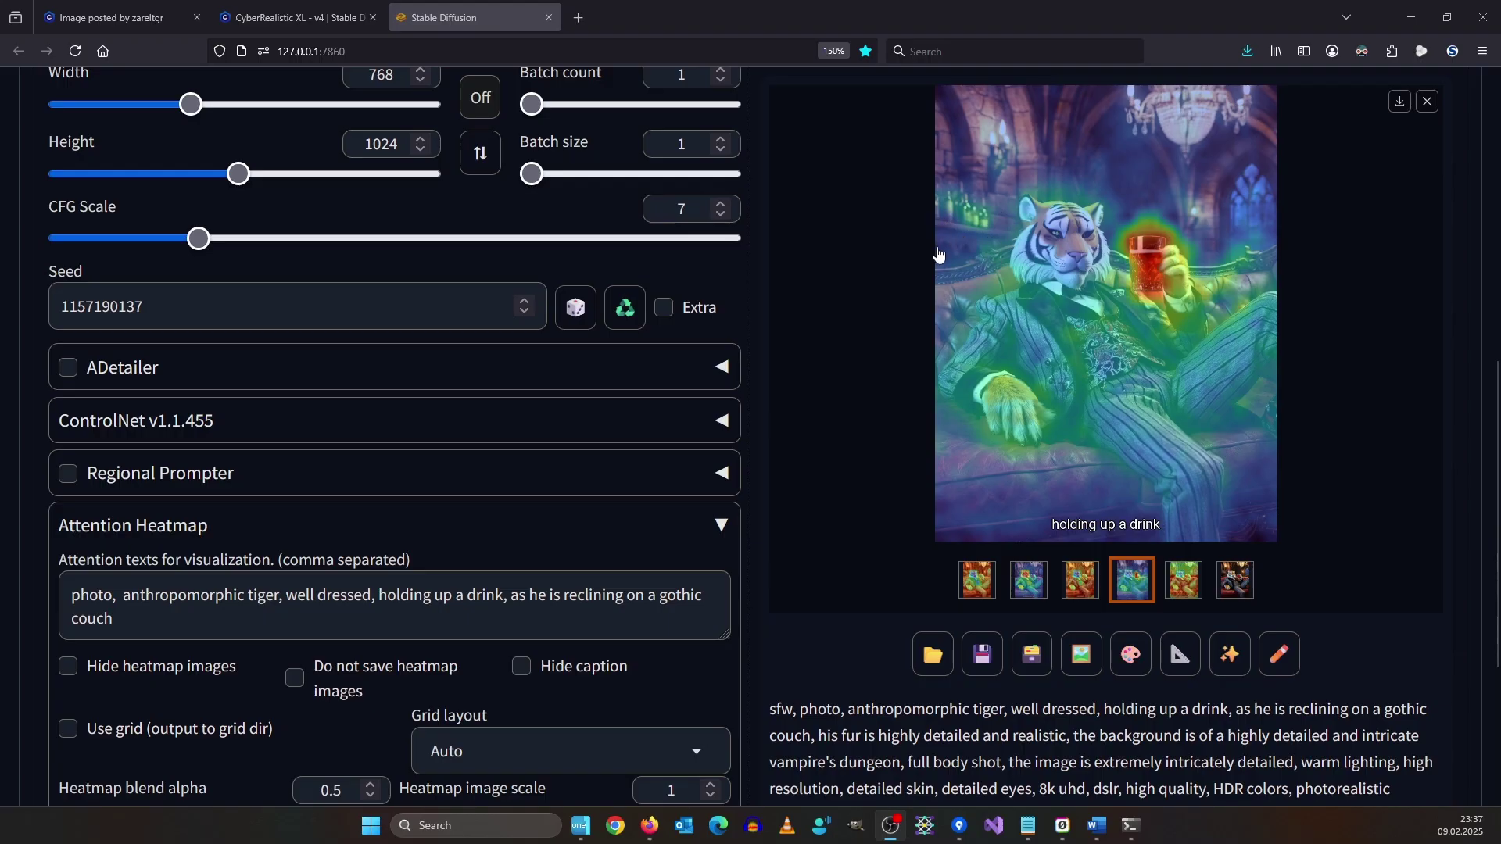
pyautogui.click(1165, 586)
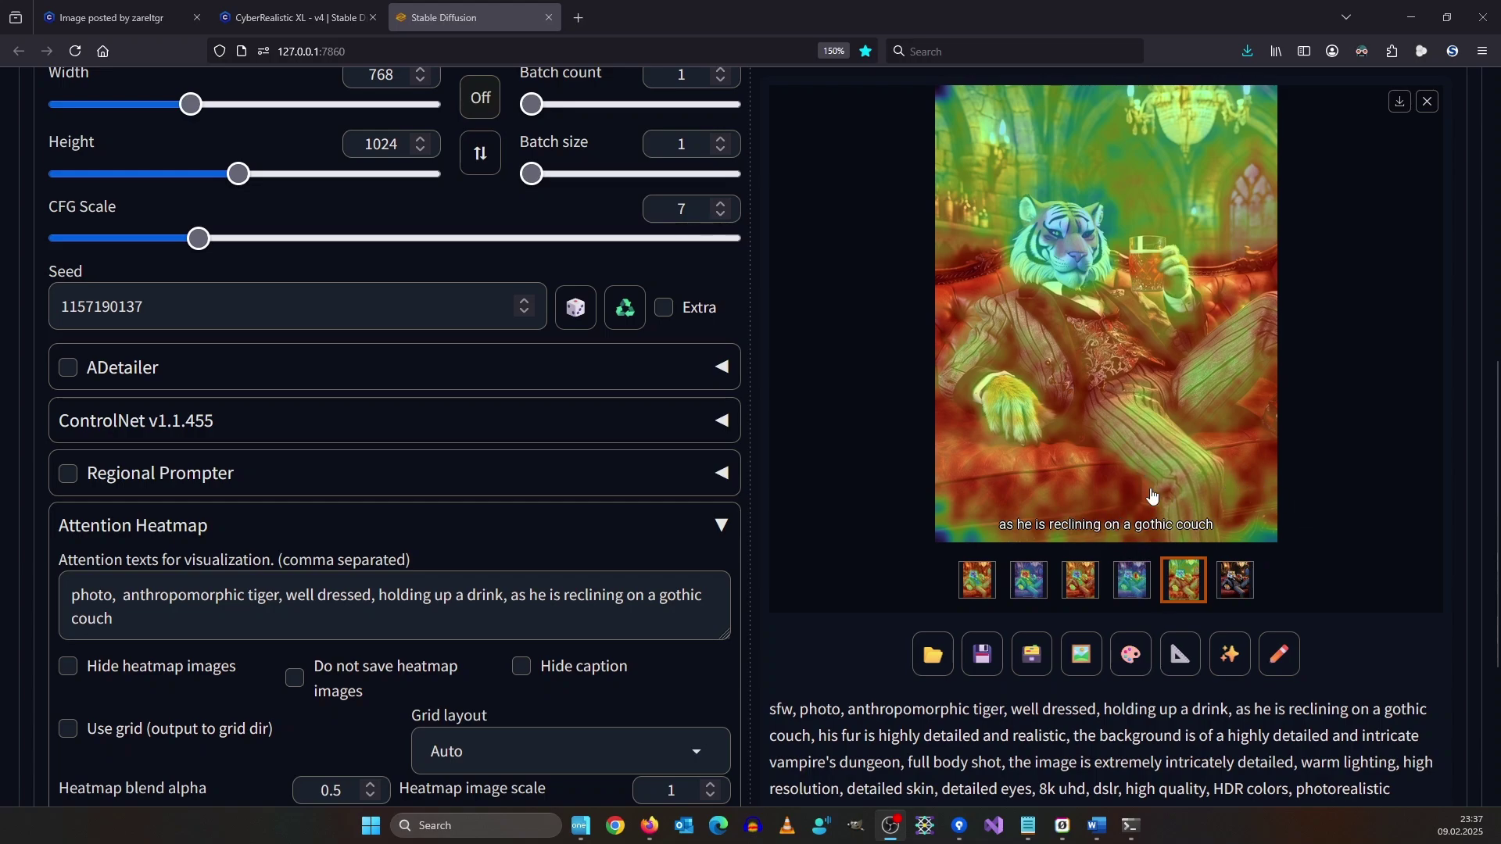
# - Delete 'as he is', replace 'on a' with a comma, and select 'photo' through 'gothic couch'
pyautogui.scroll(6, 856, 250)
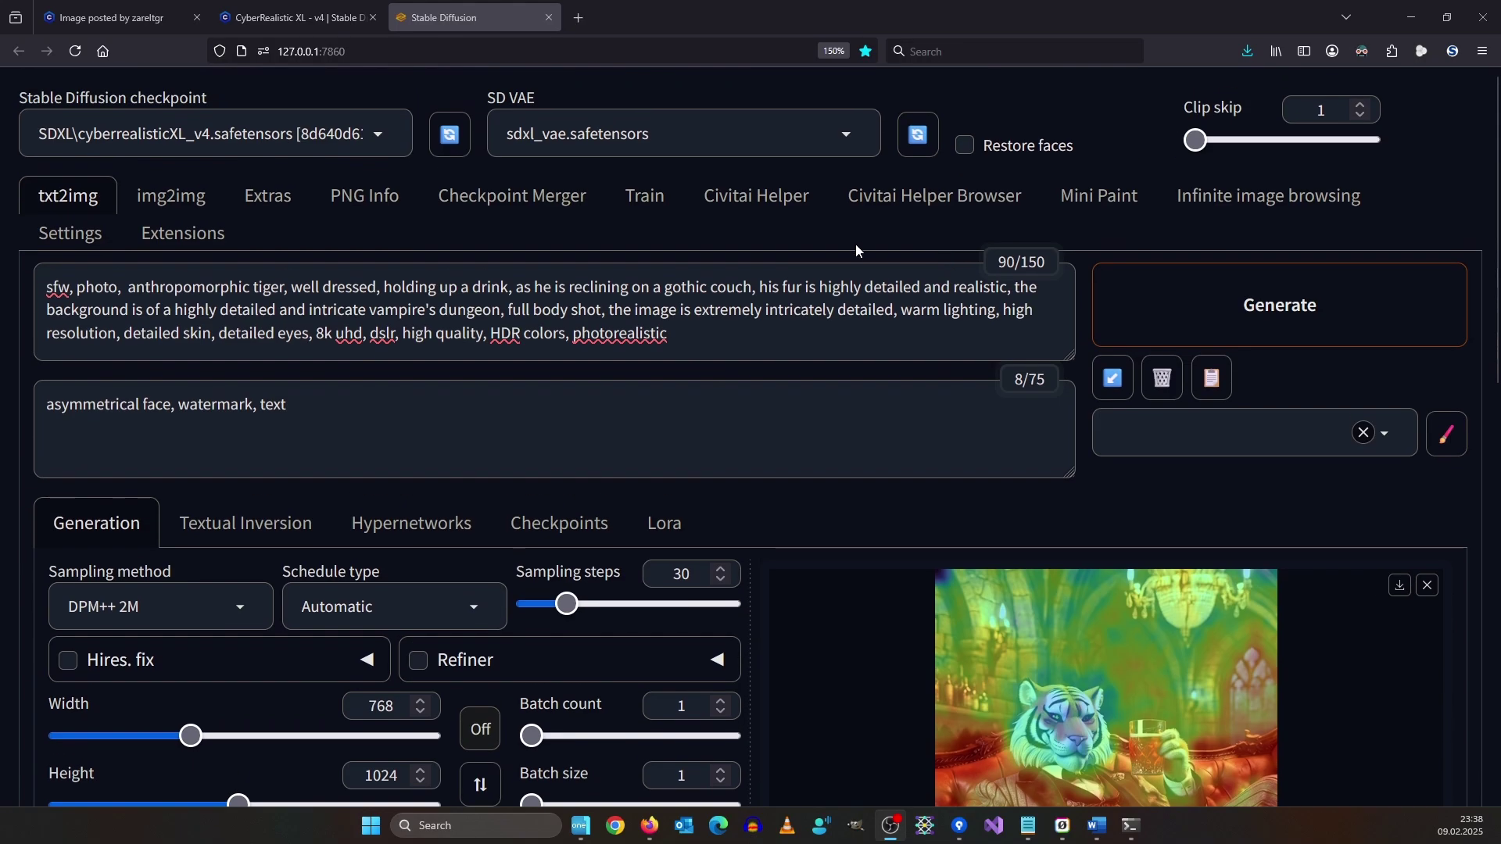
pyautogui.scroll(-2, 426, 284)
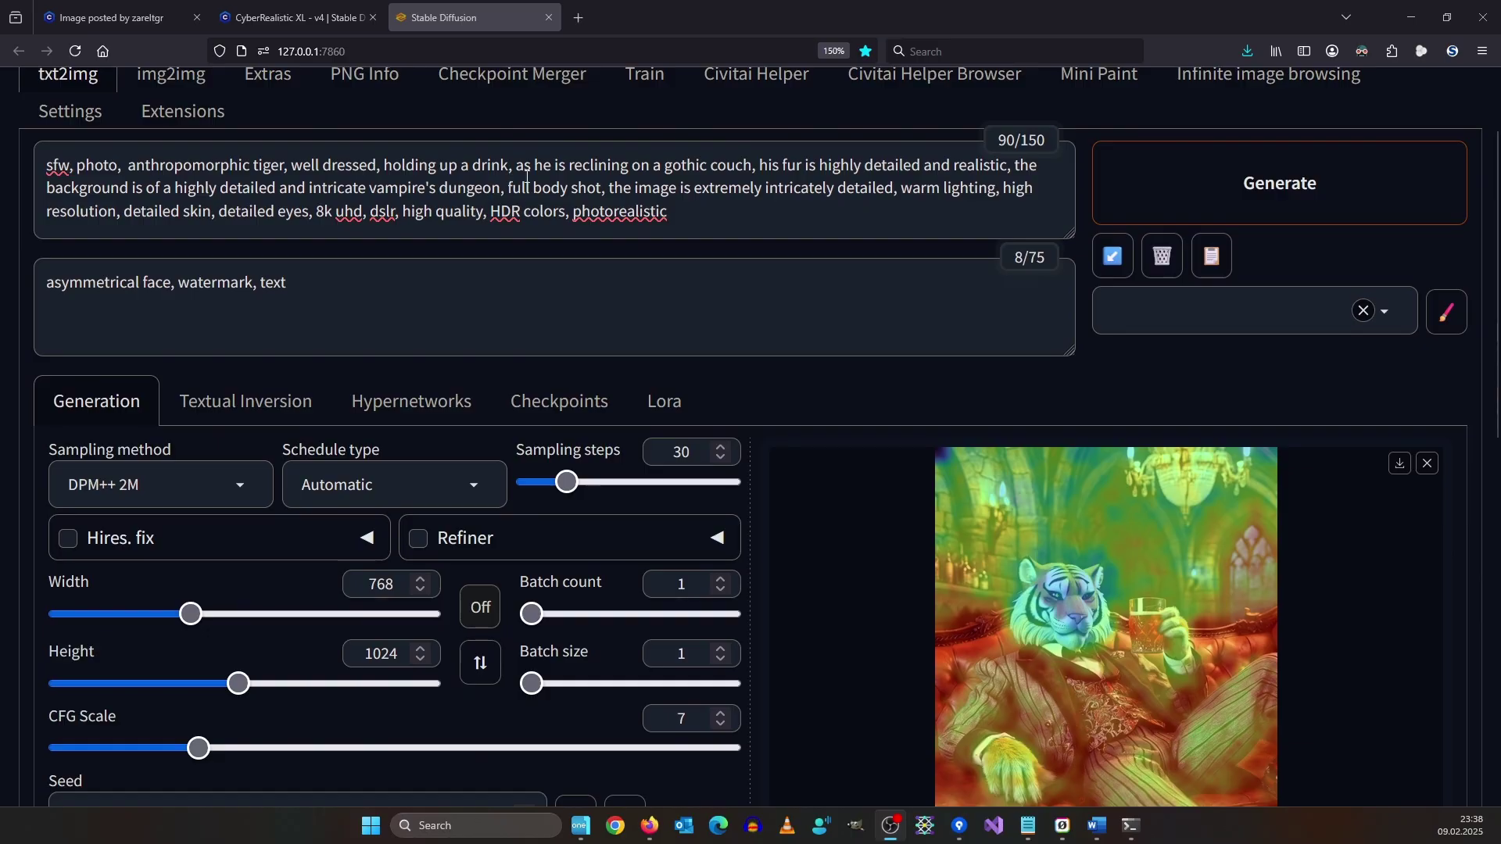
pyautogui.moveTo(566, 165); pyautogui.dragTo(523, 162)
pyautogui.press('BackSpace')
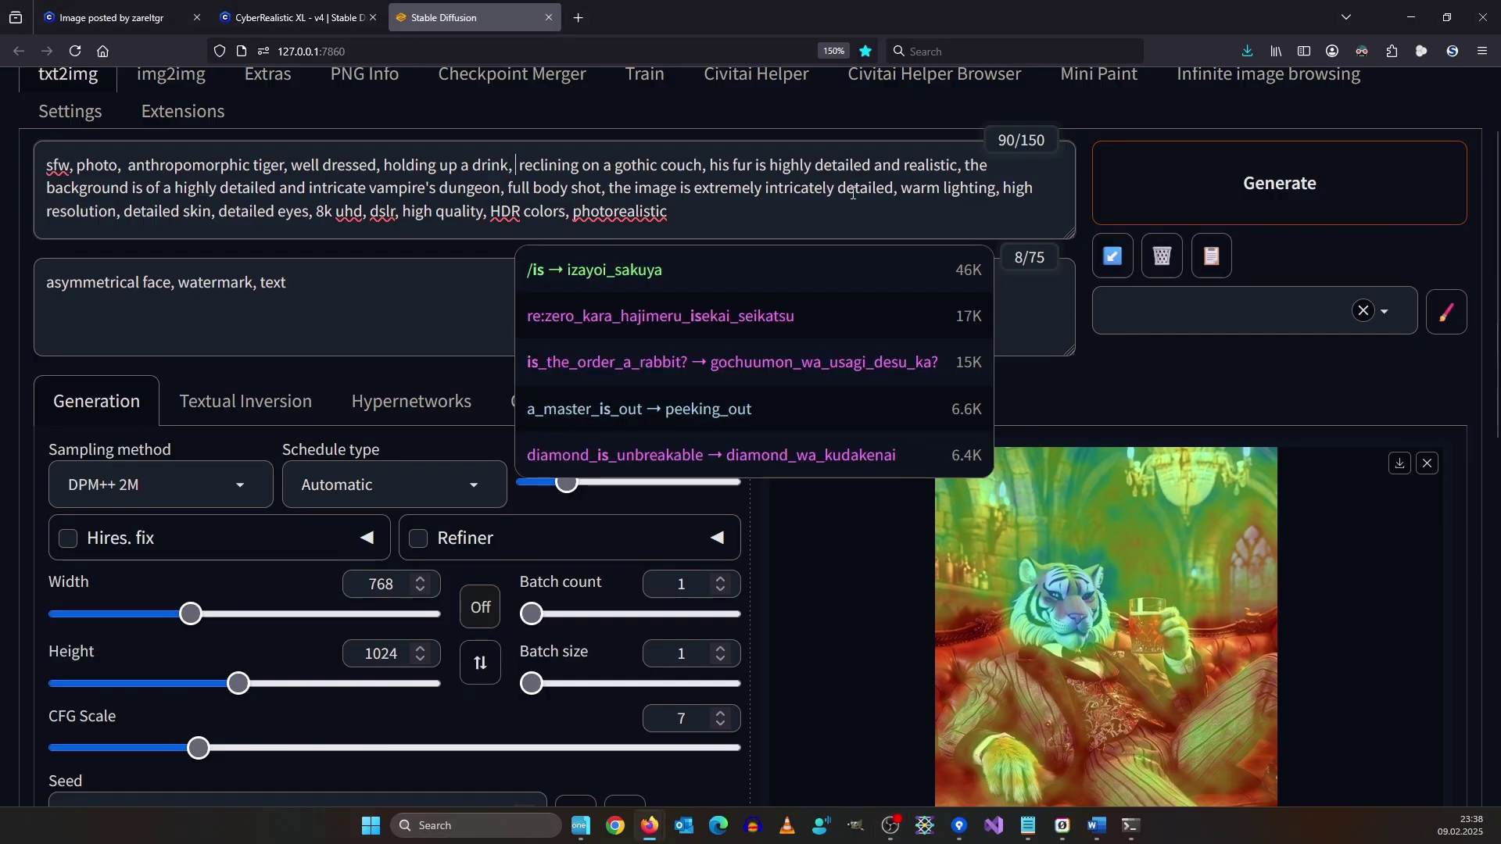
pyautogui.click(585, 165)
pyautogui.write(',')
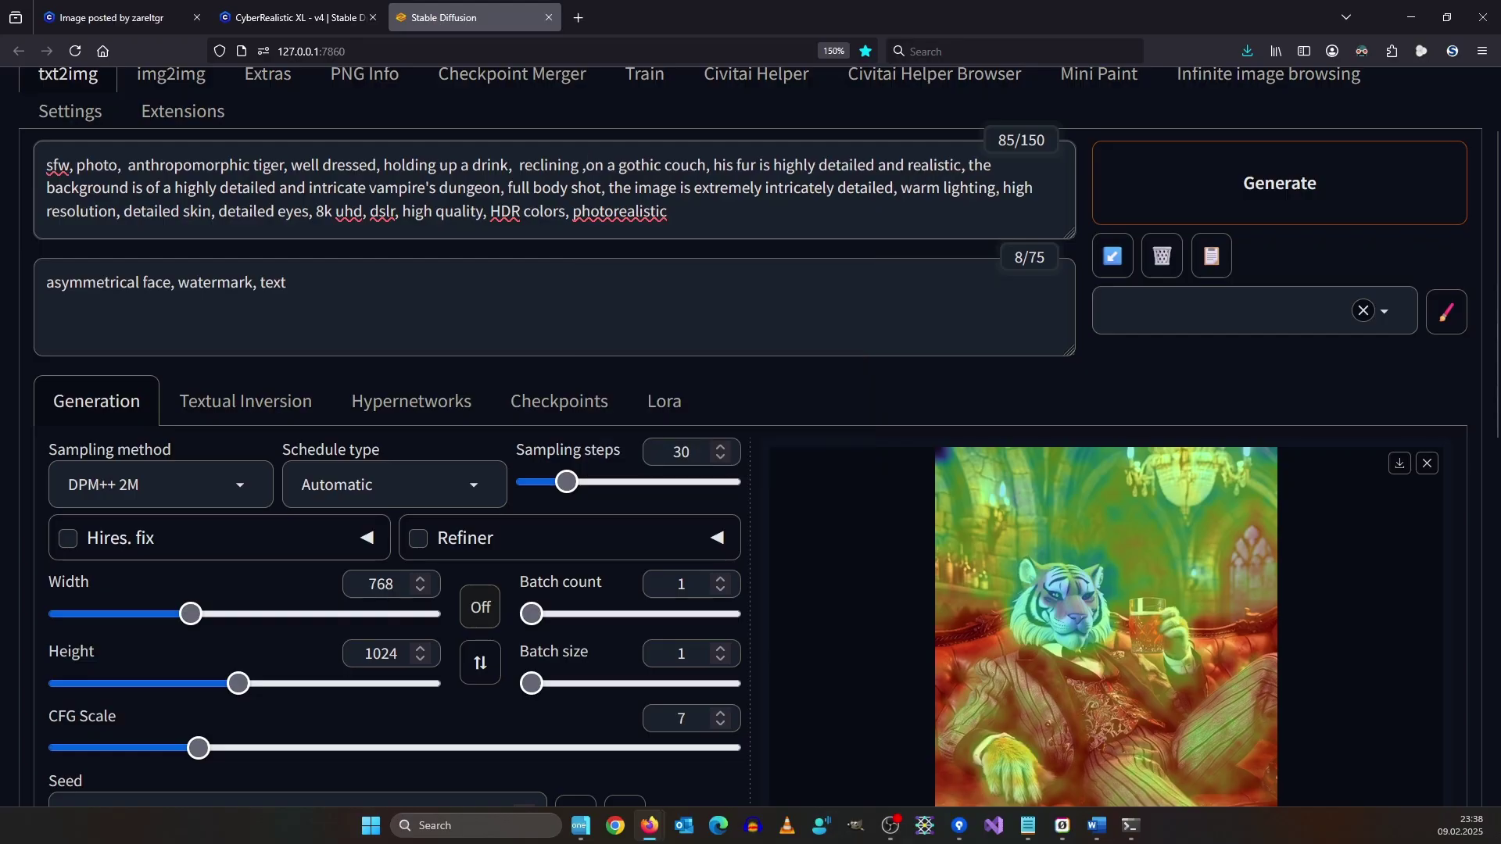
pyautogui.hotkey('shift', 'Right')
pyautogui.press('BackSpace')
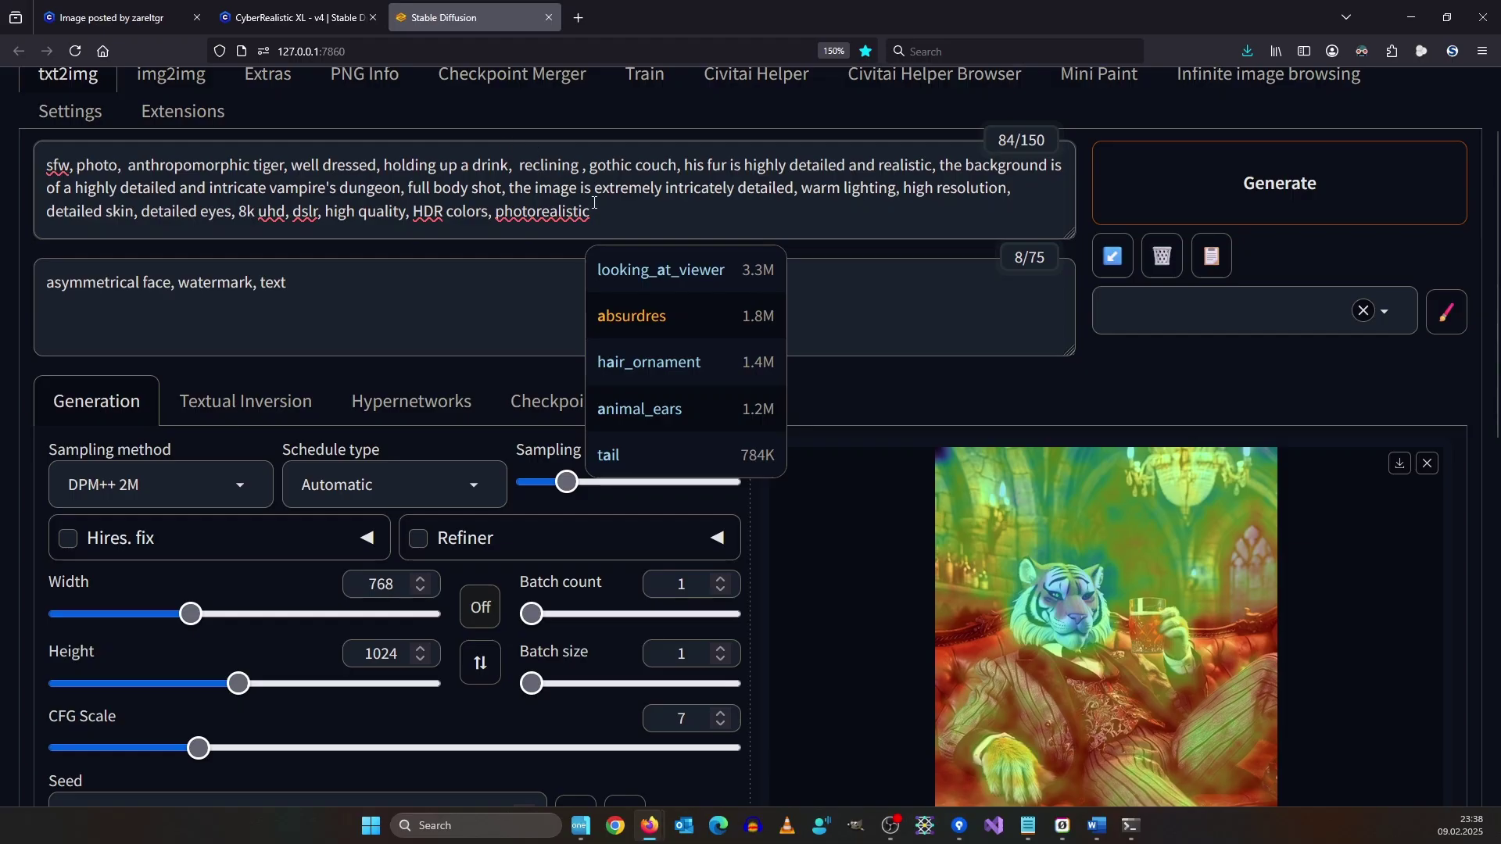
pyautogui.moveTo(679, 167); pyautogui.dragTo(74, 162)
pyautogui.hotkey('ctrl', 'c')
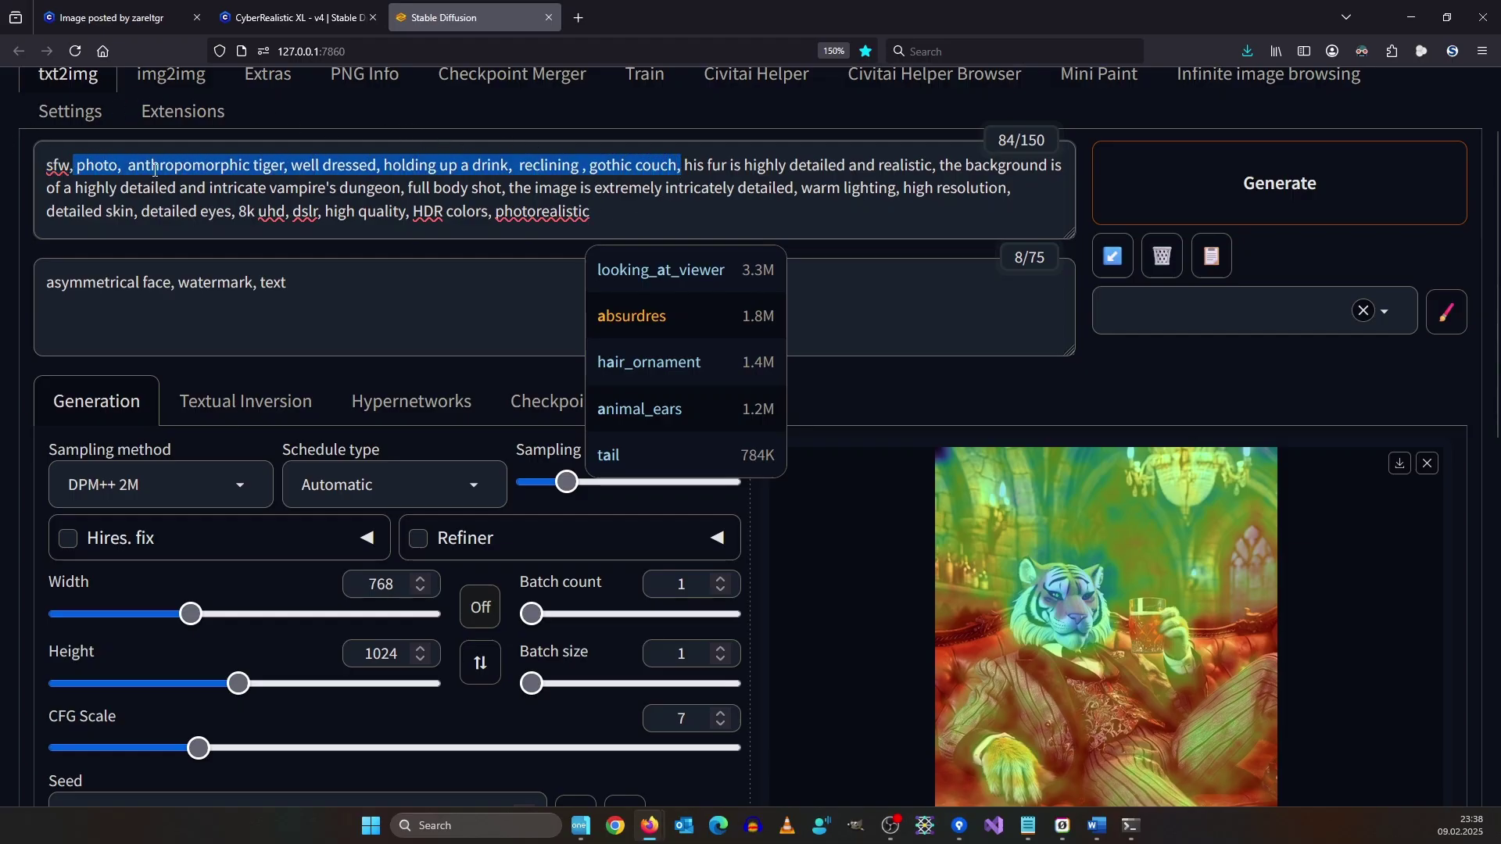
# - Replace the attention texts with the copied phrases, then delete 'photo, anthropomorphic tiger,' from them
pyautogui.scroll(-8, 301, 407)
pyautogui.moveTo(211, 455); pyautogui.dragTo(2, 375)
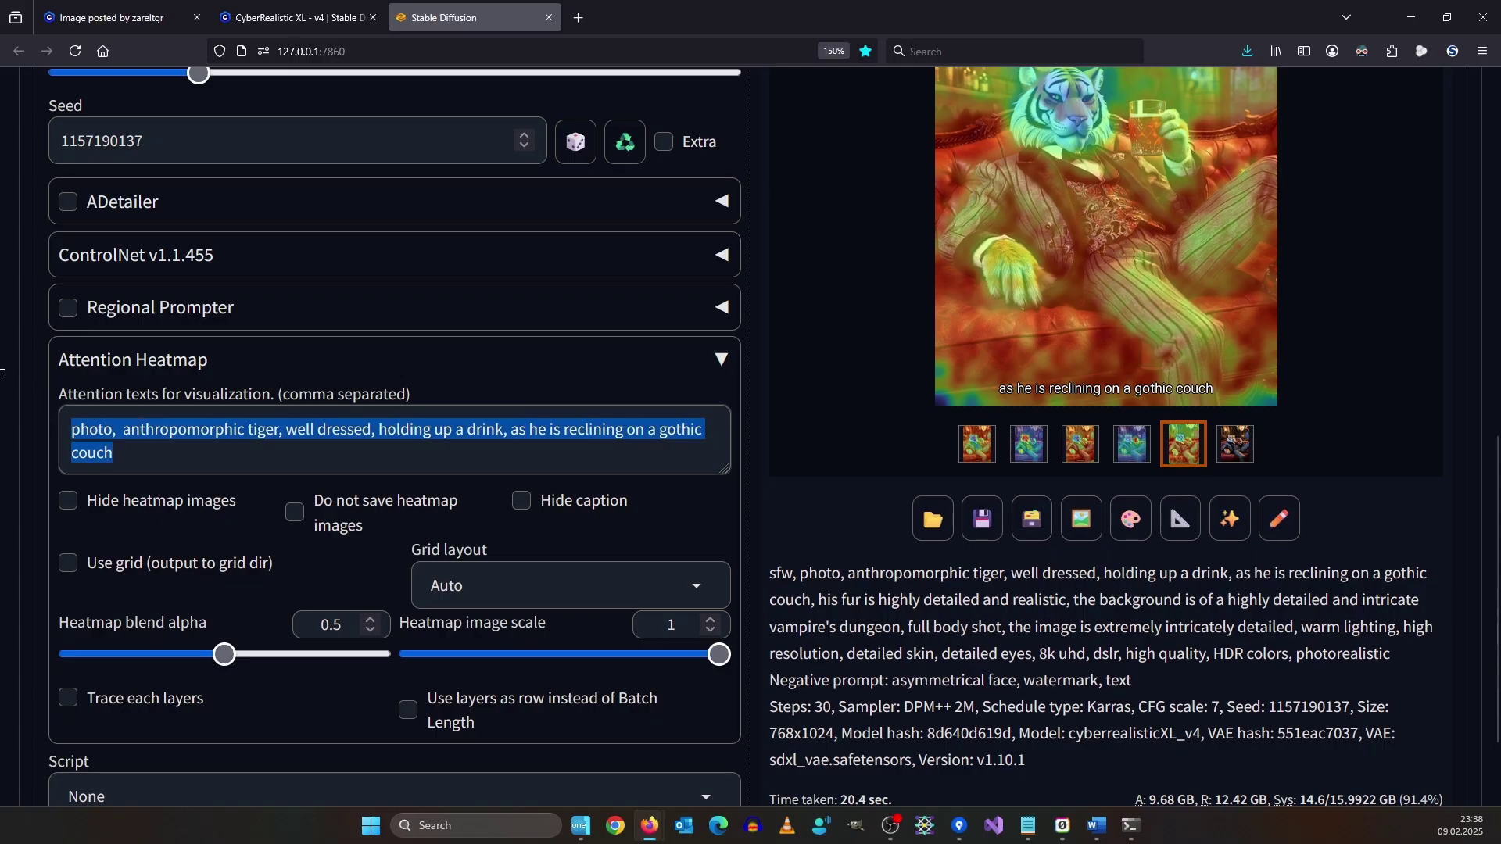
pyautogui.hotkey('ctrl', 'v')
pyautogui.scroll(-2, 227, 383)
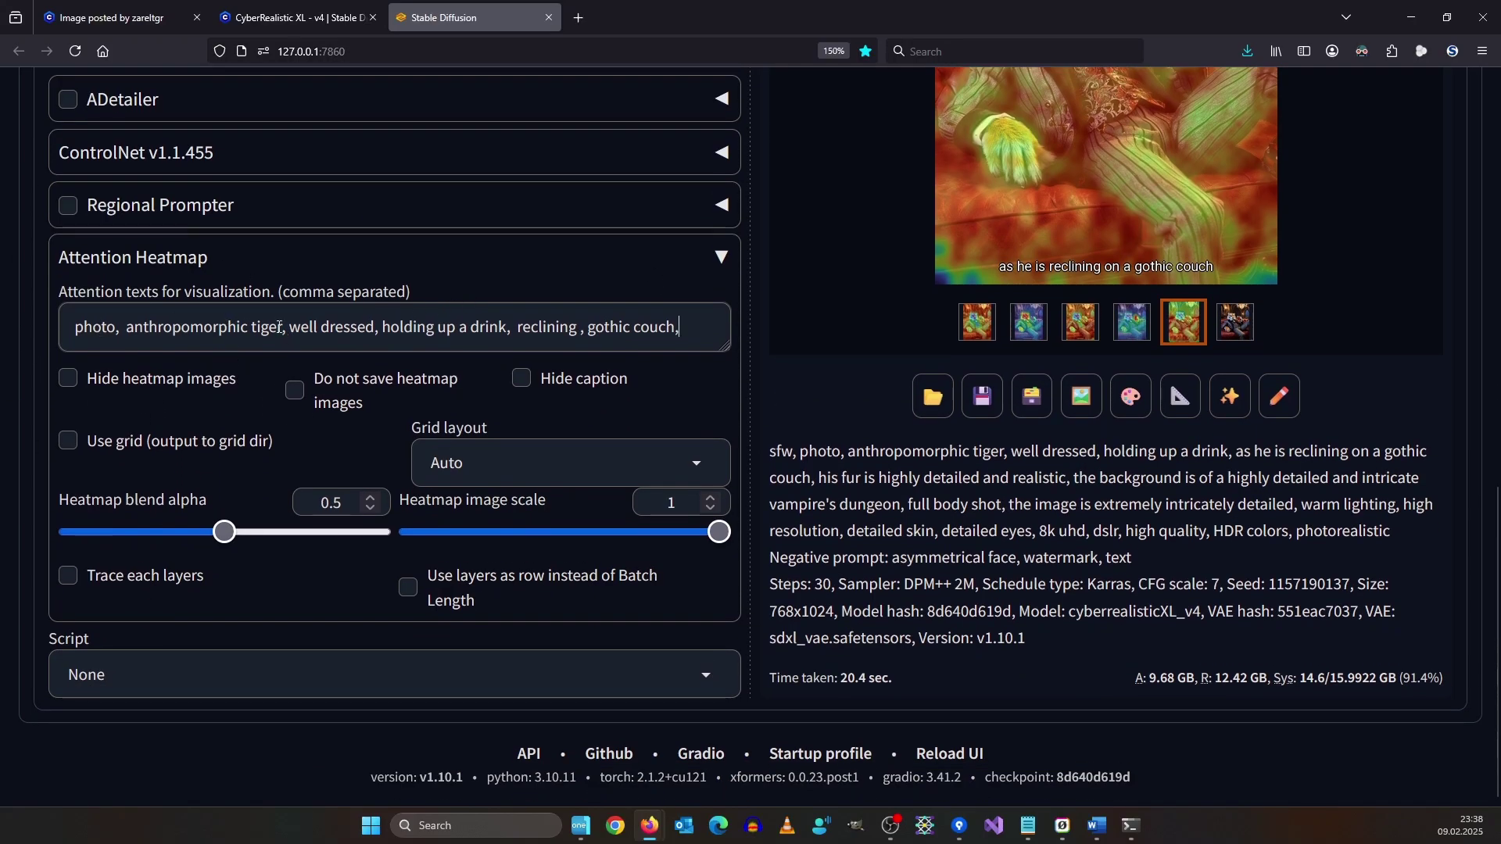
pyautogui.moveTo(289, 327); pyautogui.dragTo(66, 327)
pyautogui.press('BackSpace')
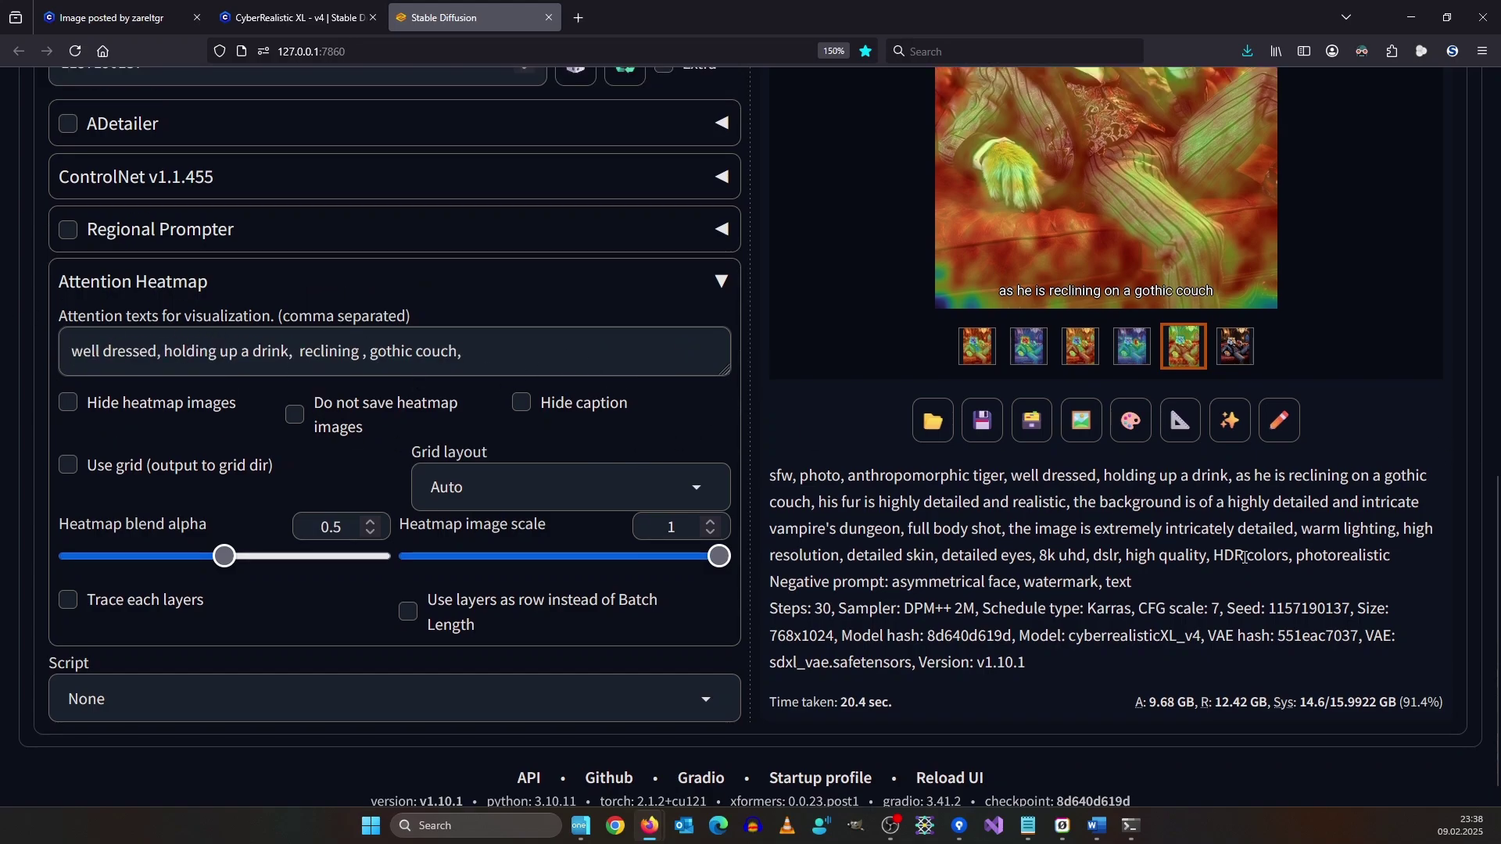
pyautogui.hotkey('alt', 'Tab')
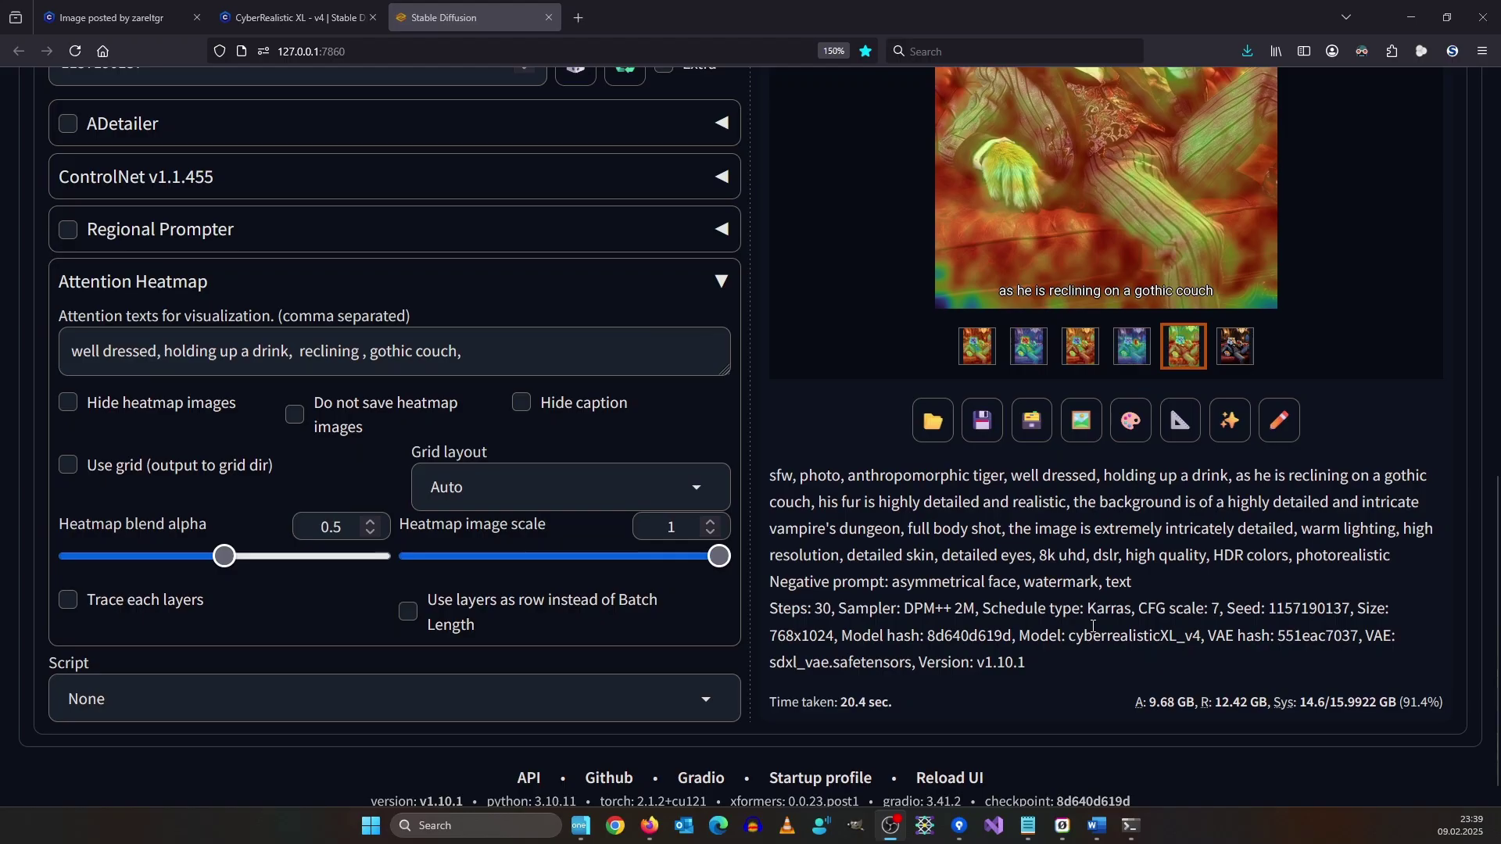
# - Generate the tiger, then view the reclining, gothic couch and well dressed heatmap overlays
pyautogui.hotkey('ctrl', 'Return')
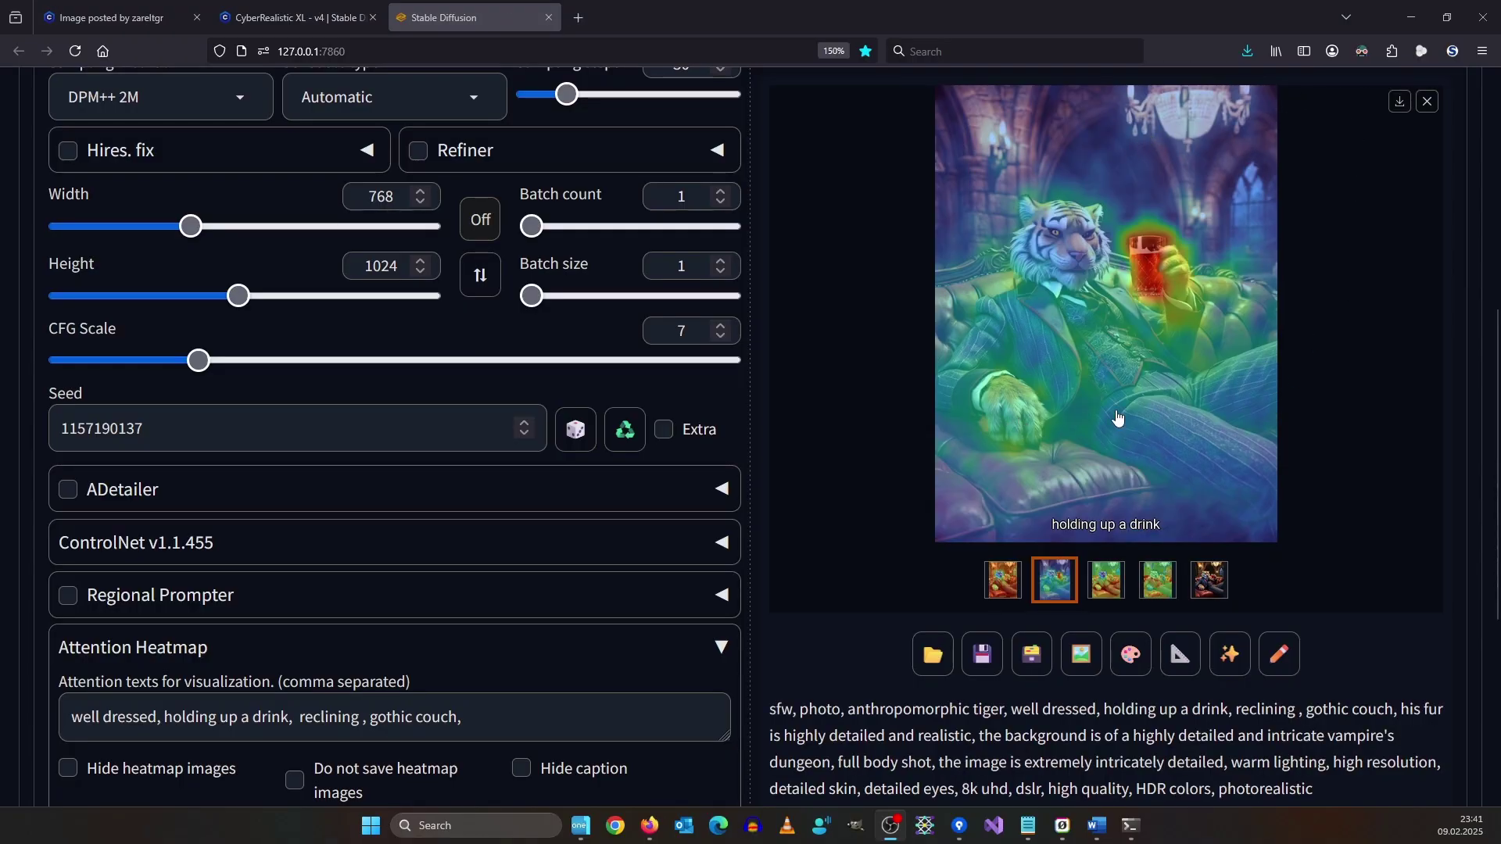
pyautogui.click(1106, 580)
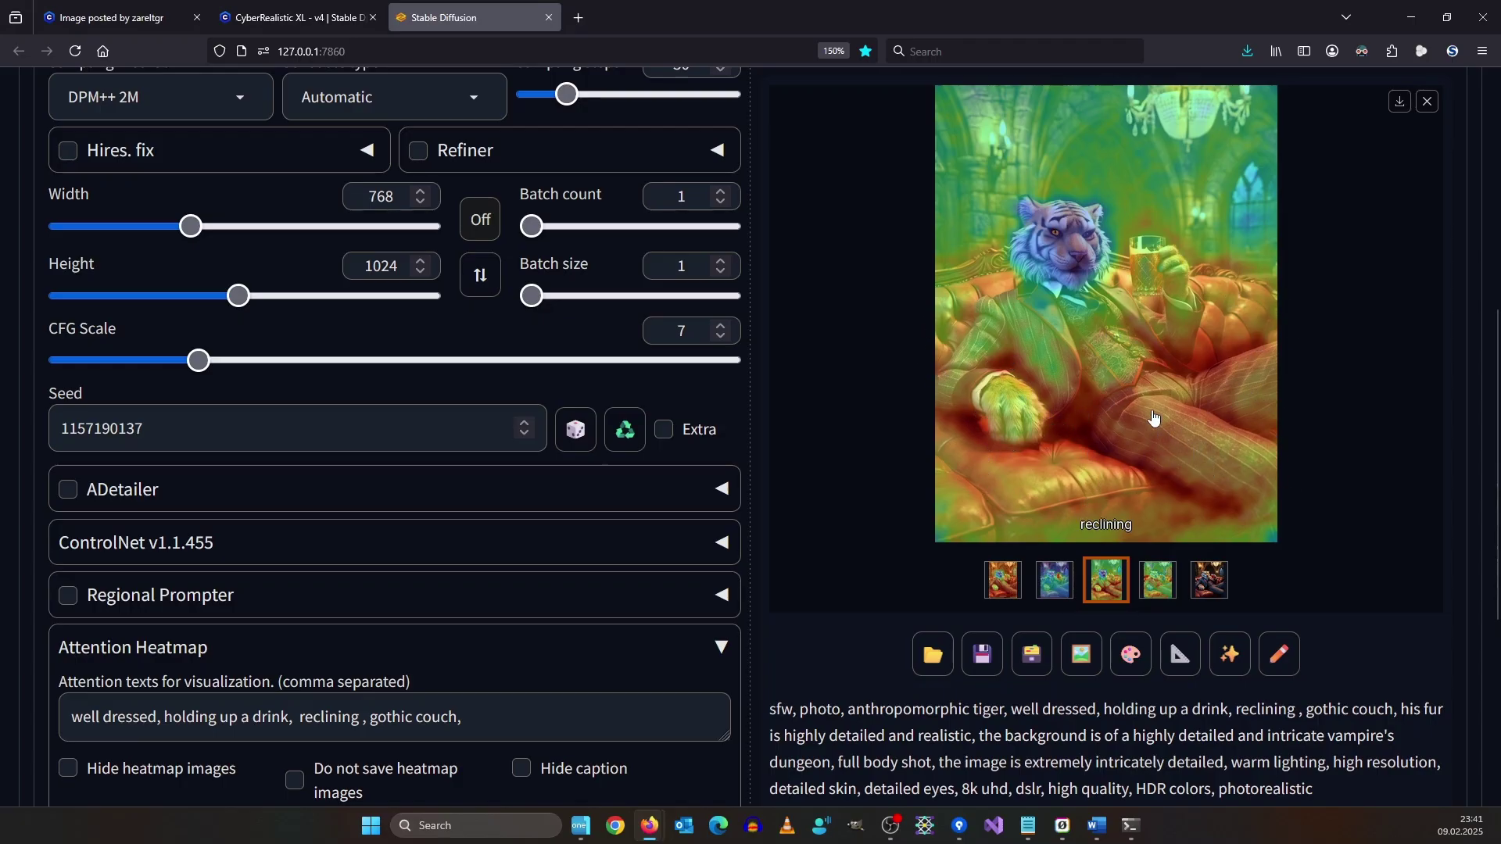
pyautogui.click(1158, 580)
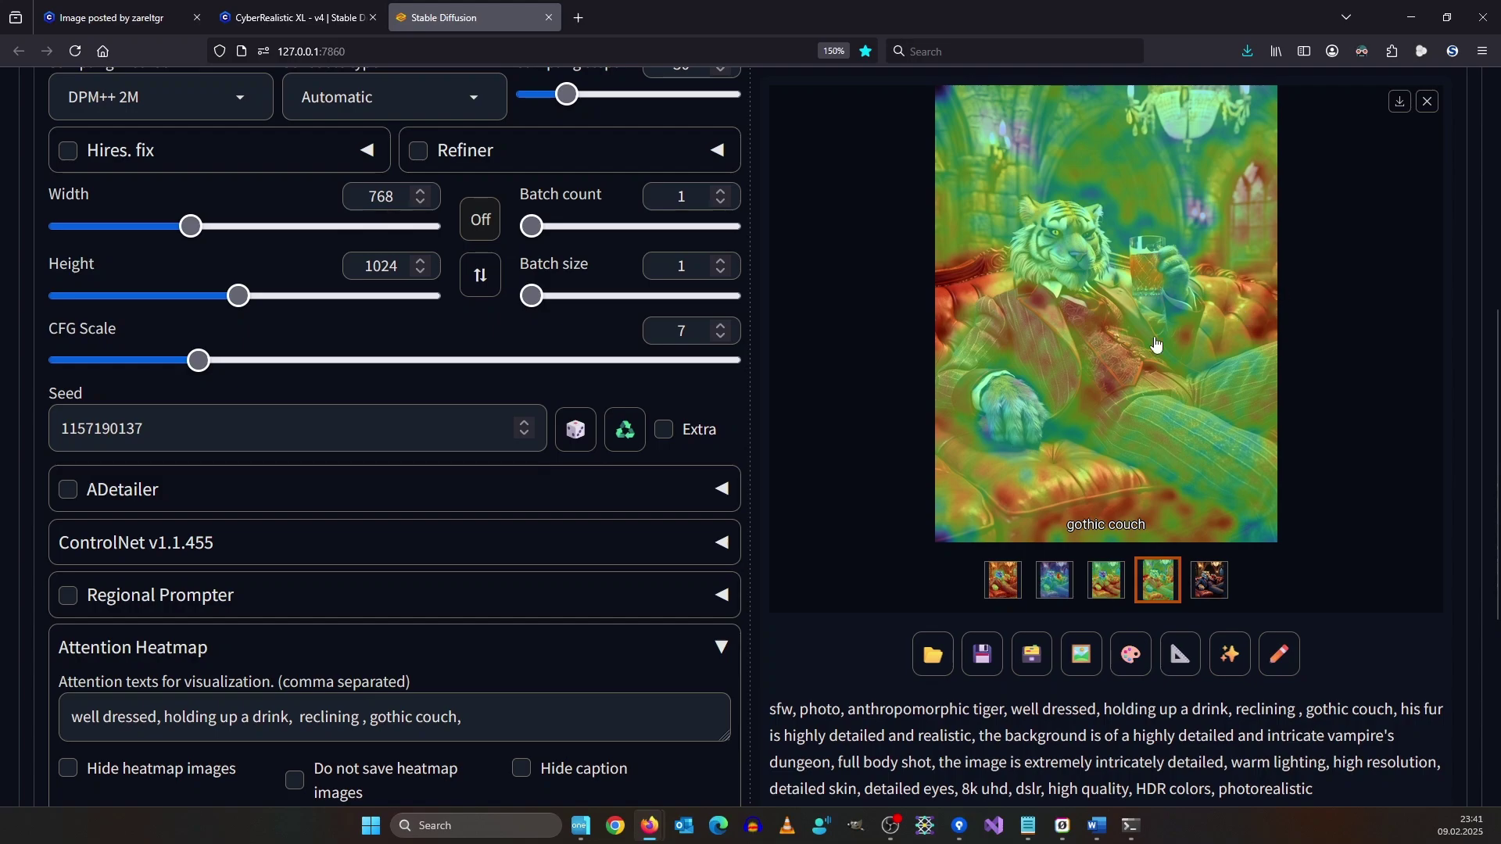
pyautogui.click(1001, 582)
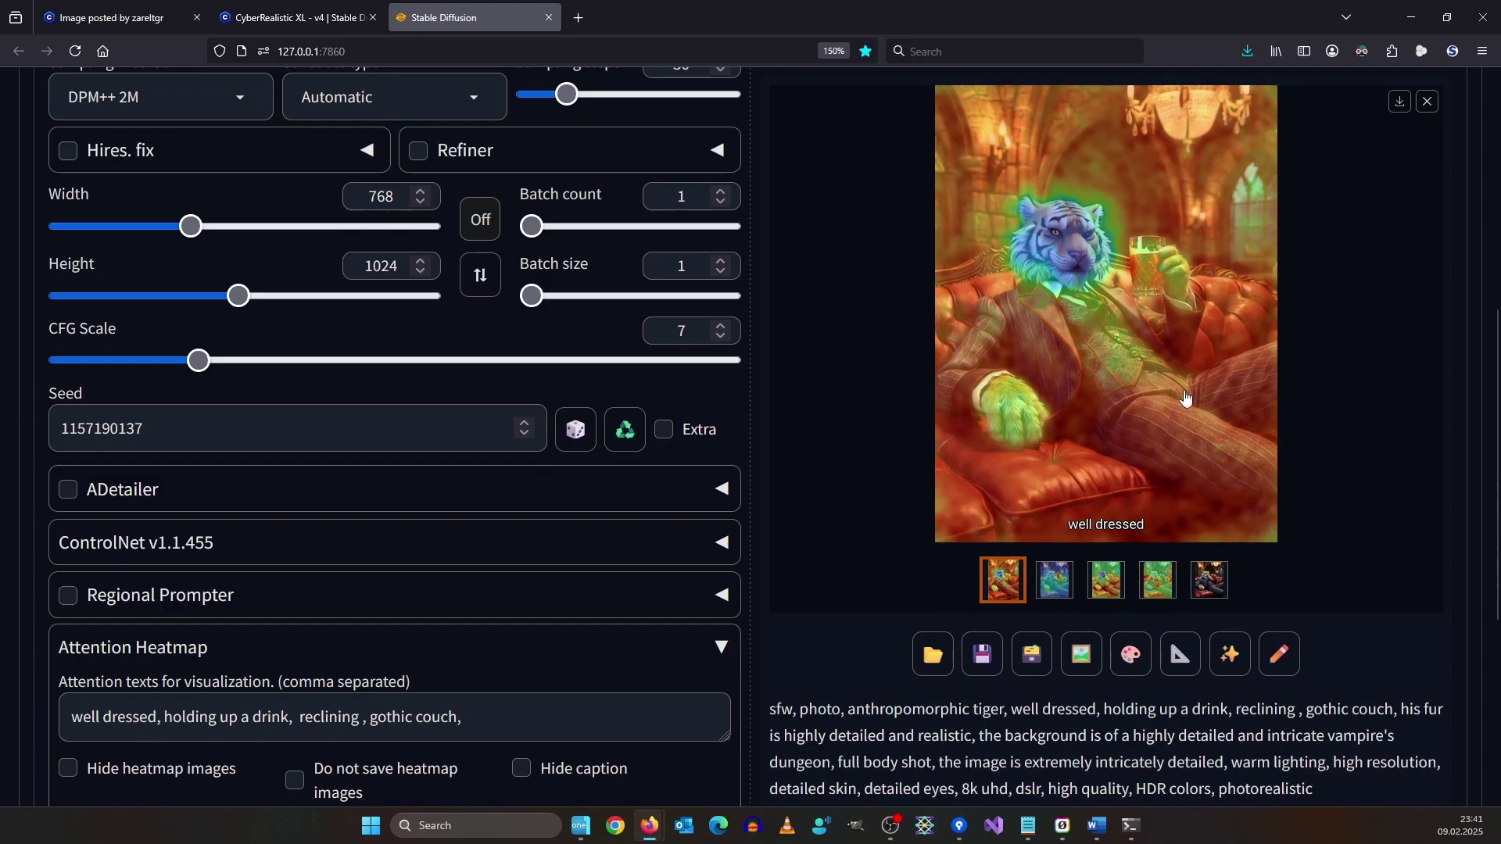
pyautogui.scroll(5, 1442, 484)
# - Insert 'he is' before 'well dressed' in the prompt and make 'he is well dressed' the attention text
pyautogui.click(280, 287)
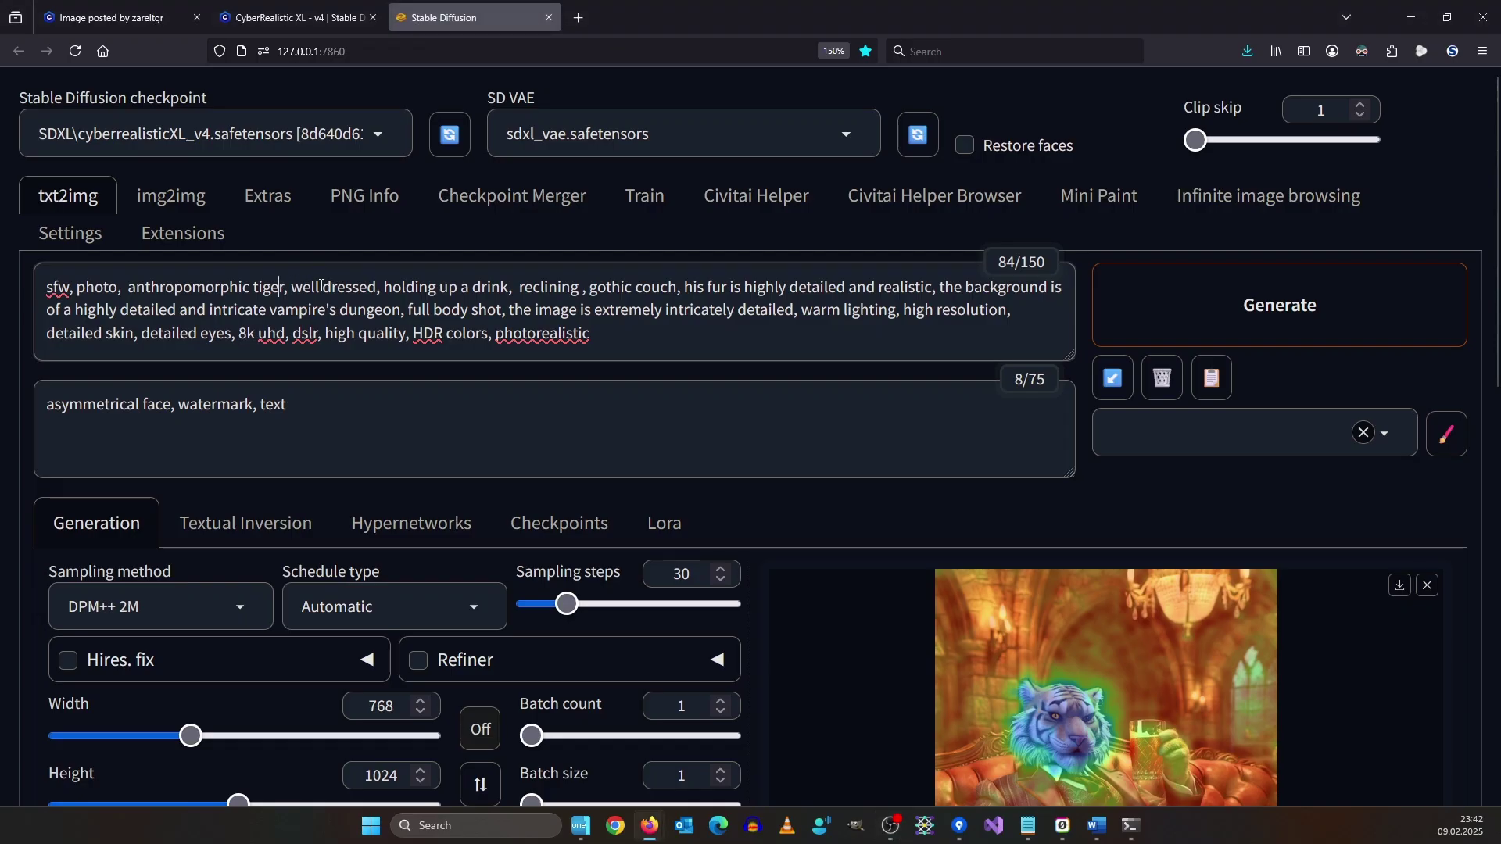
pyautogui.write('he is')
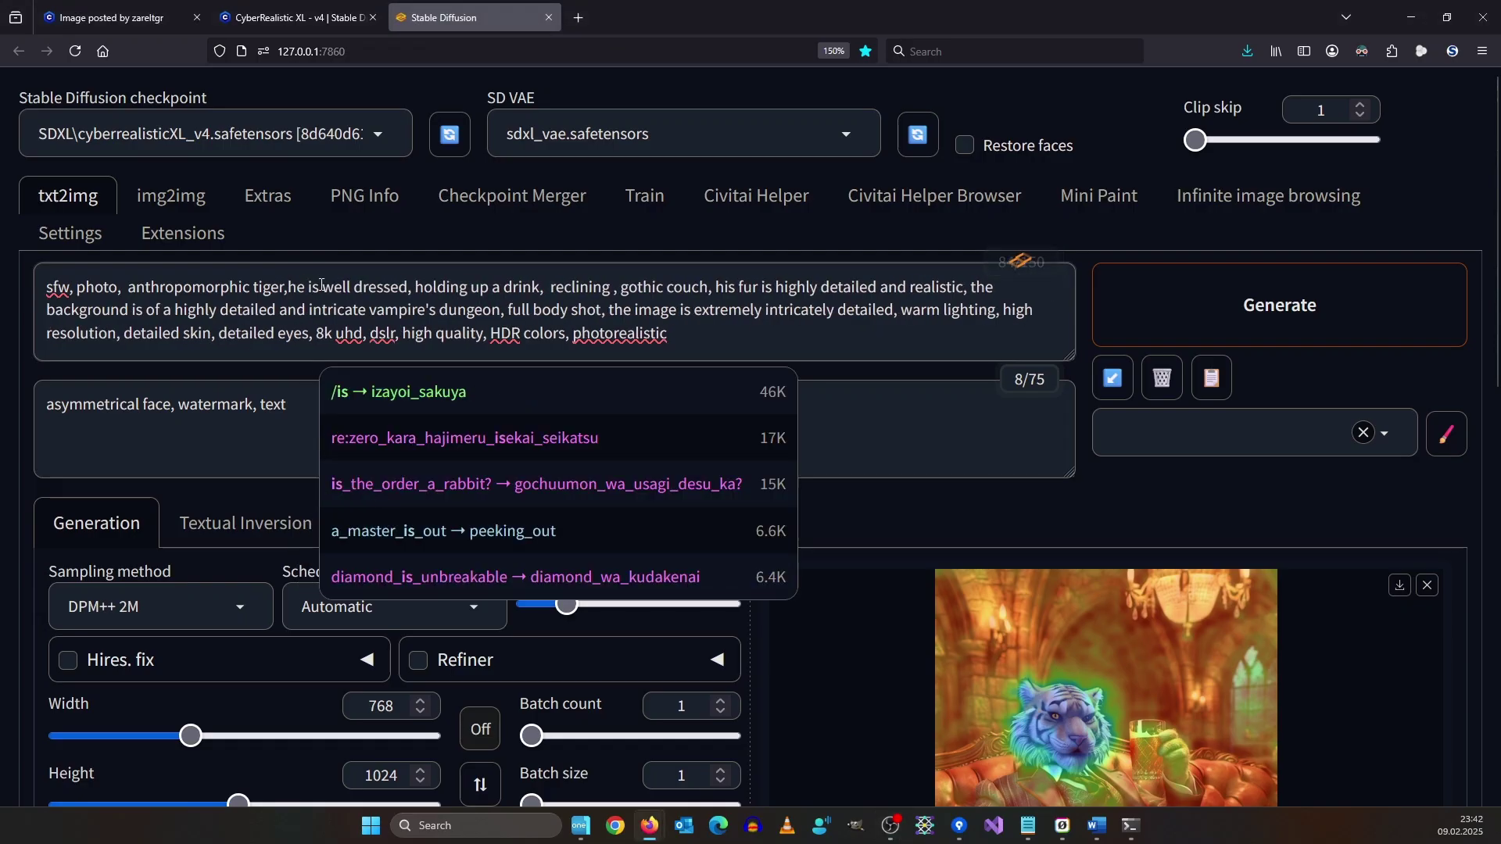
pyautogui.moveTo(289, 287); pyautogui.dragTo(407, 287)
pyautogui.hotkey('ctrl', 'c')
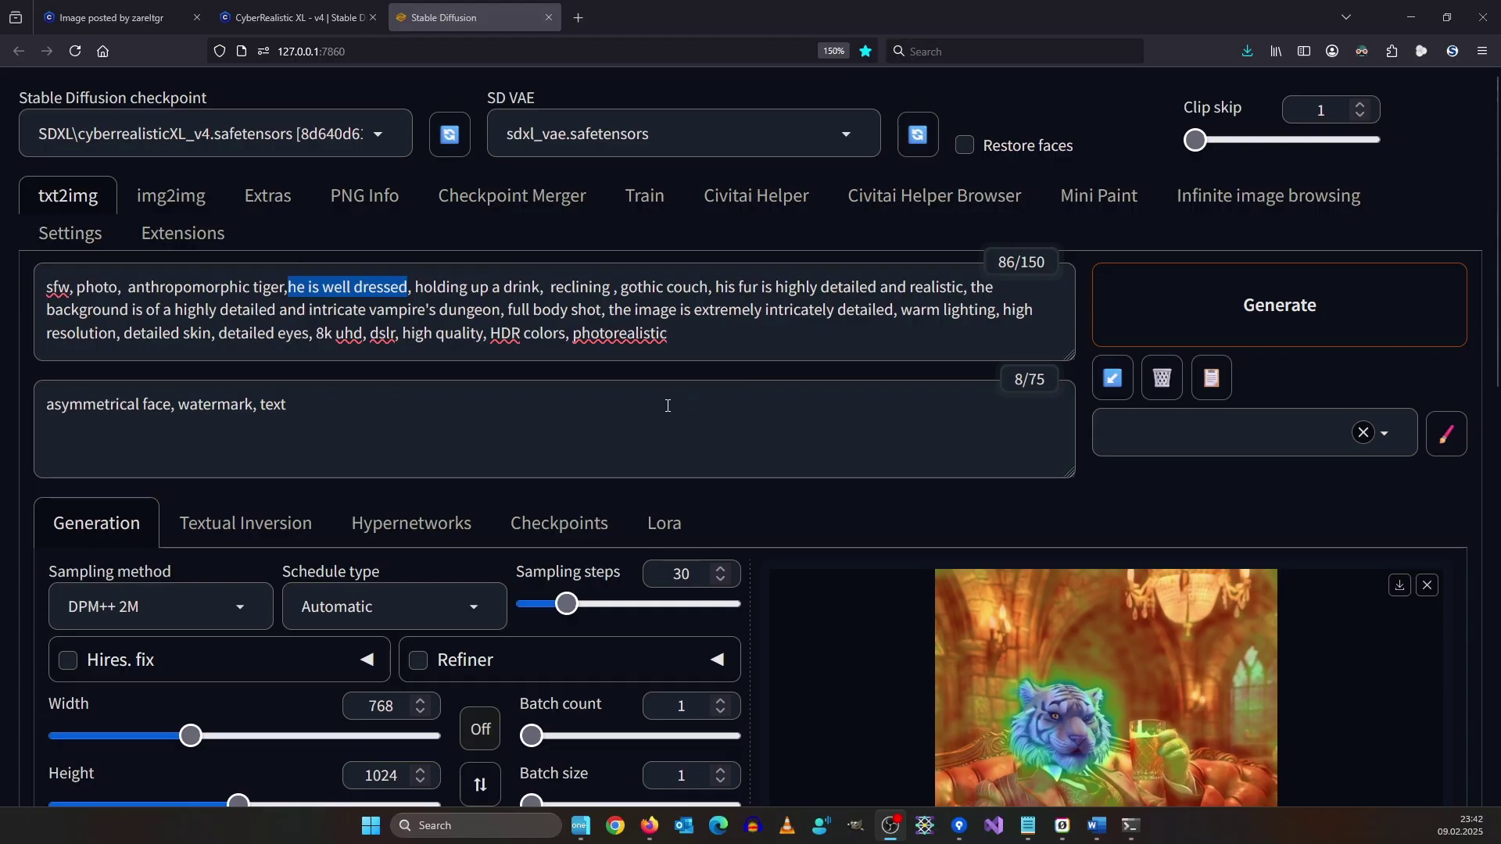
pyautogui.scroll(-10, 667, 406)
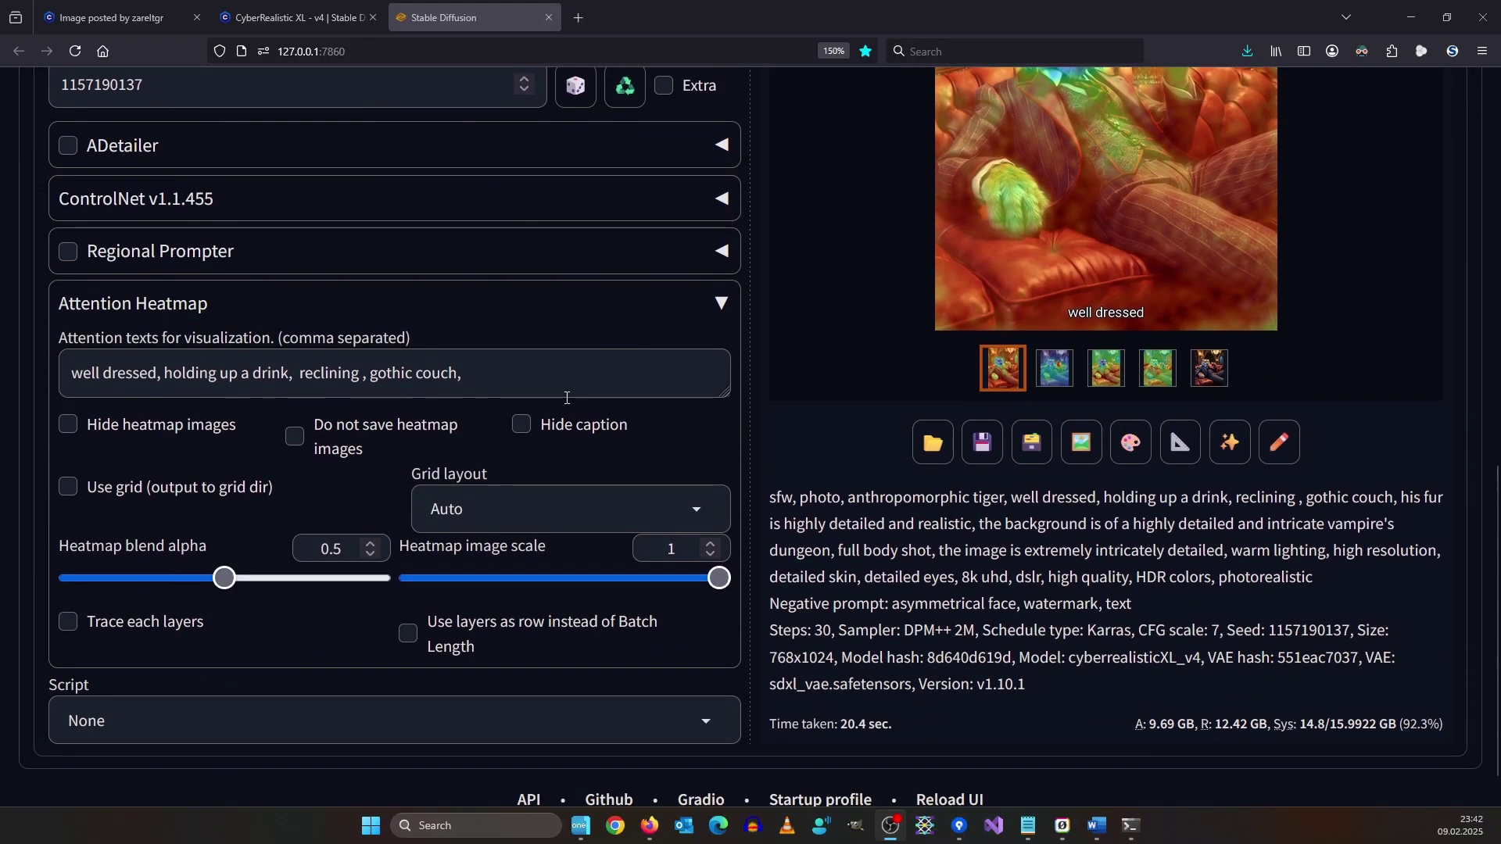
pyautogui.moveTo(568, 398); pyautogui.dragTo(29, 377)
pyautogui.hotkey('ctrl', 'v')
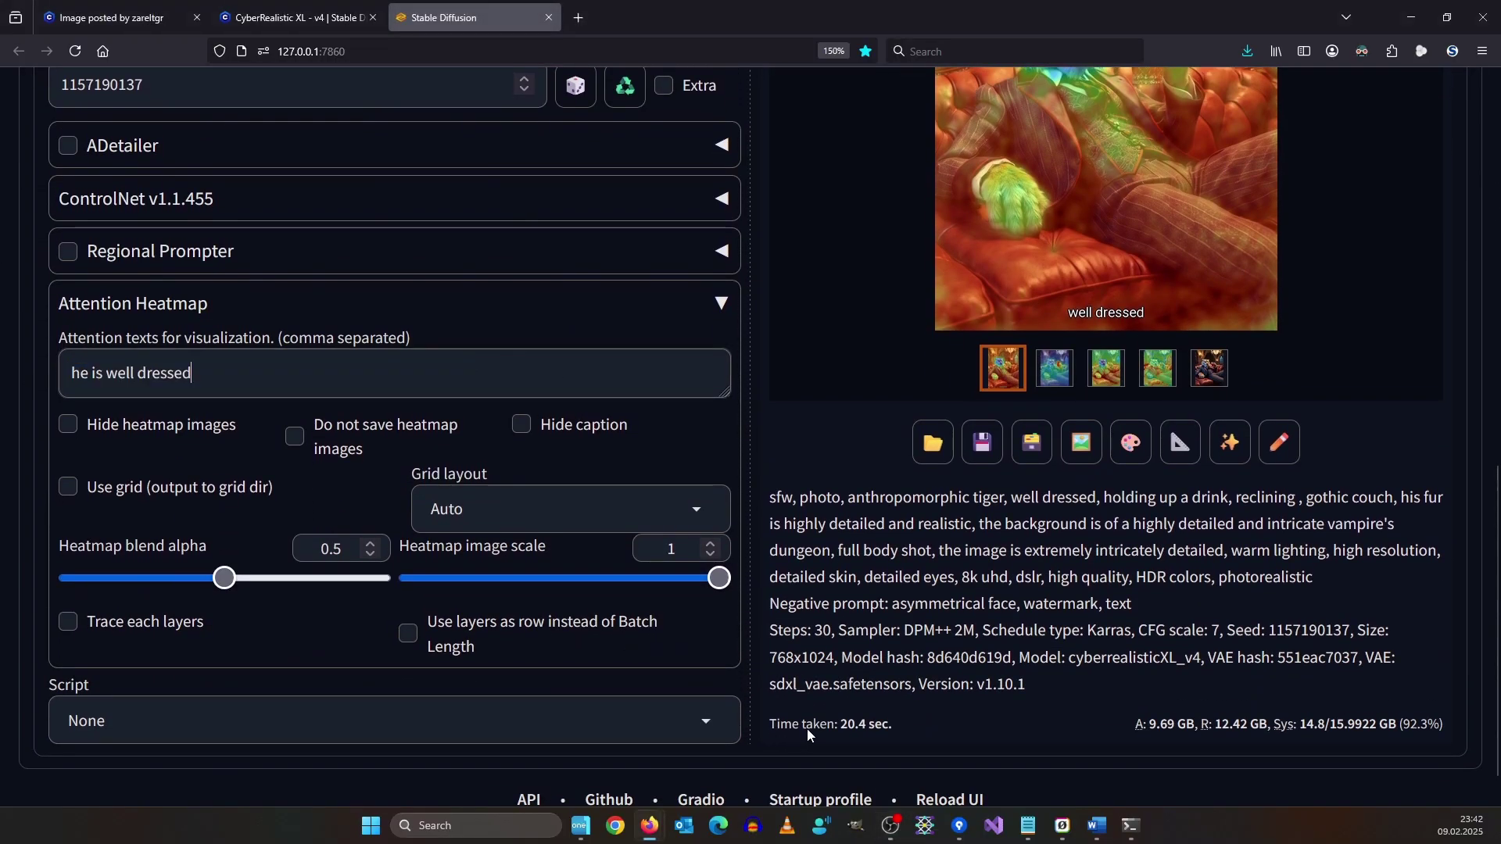
# - Regenerate the tiger and view the clean image without a heatmap overlay
pyautogui.scroll(2, 836, 647)
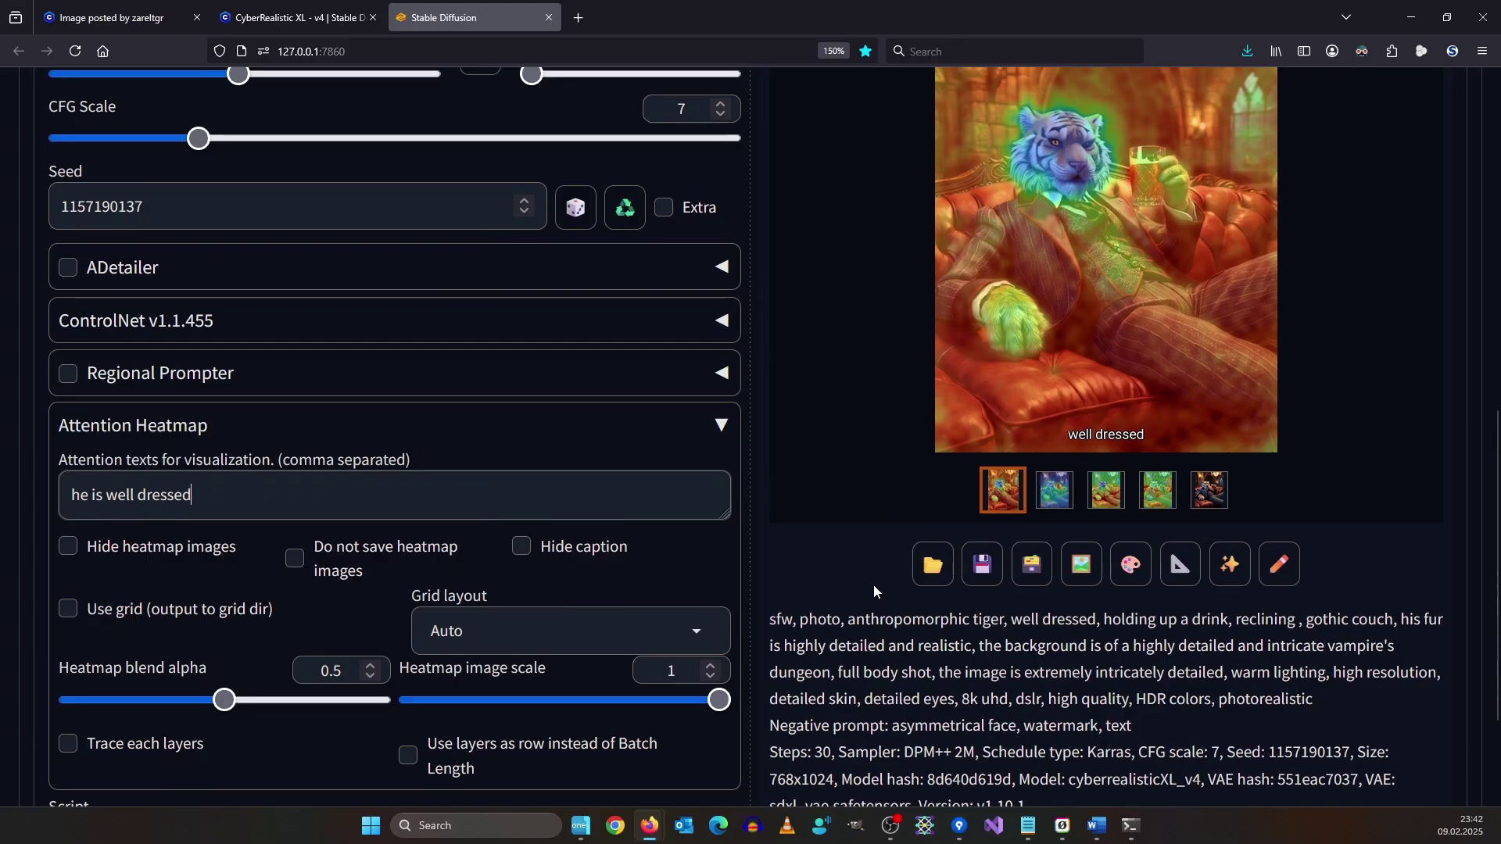
pyautogui.hotkey('ctrl', 'Return')
pyautogui.scroll(2, 874, 585)
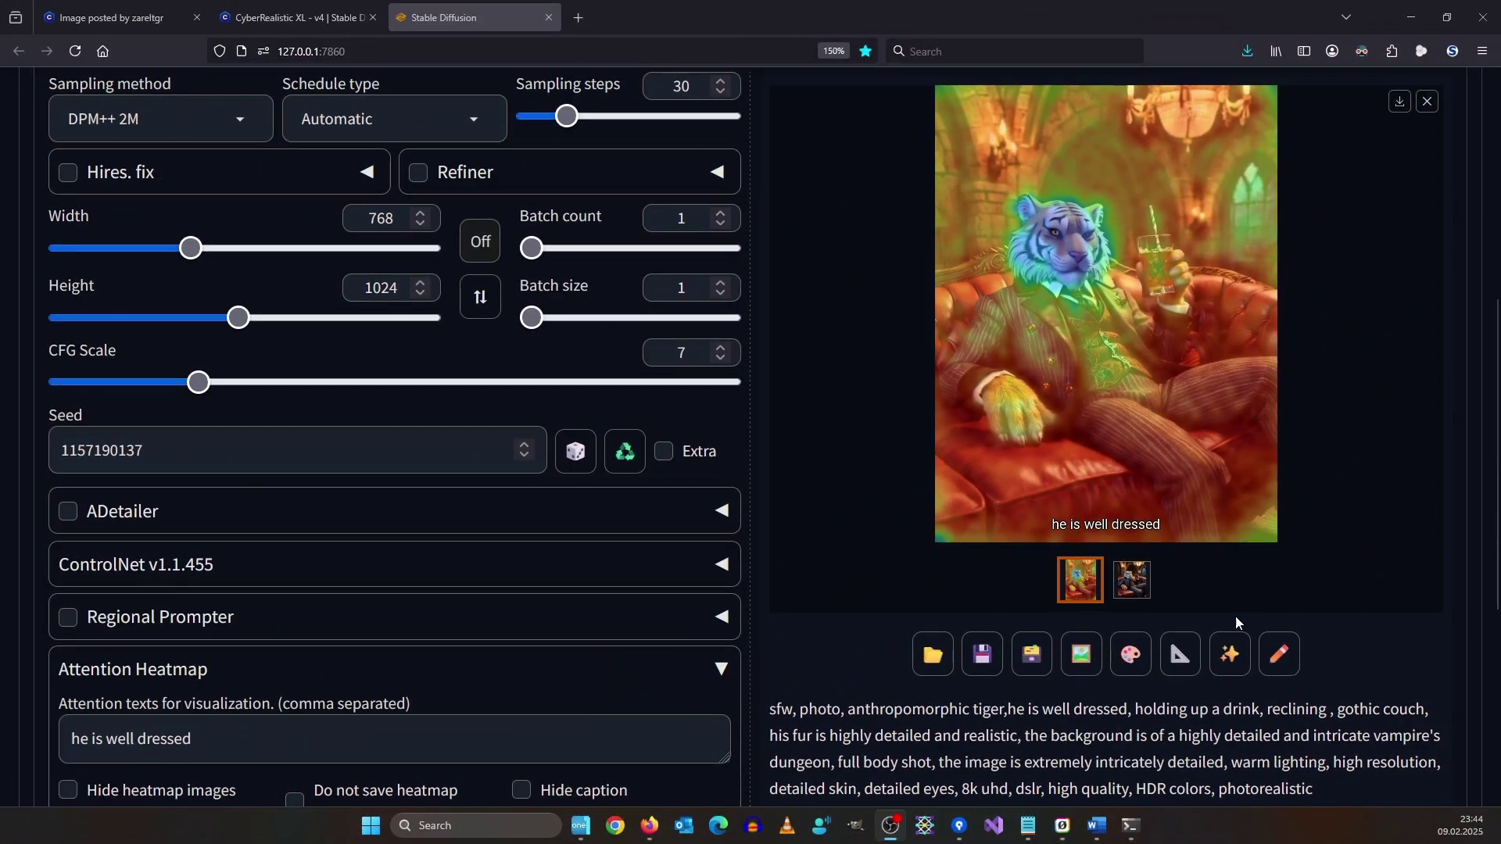
pyautogui.click(1132, 580)
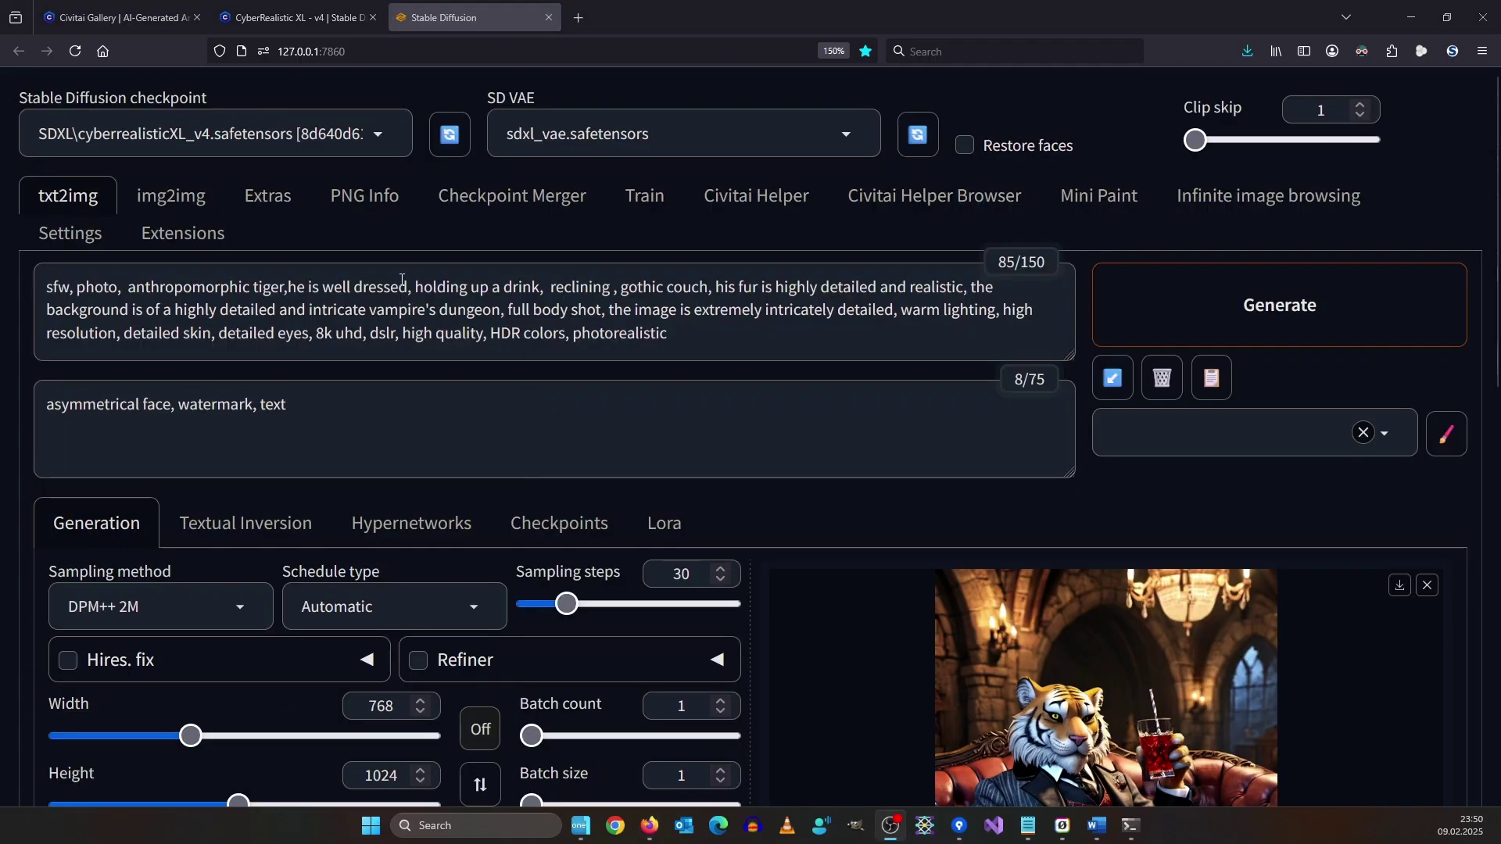
# - Paste 'wearing beautiful tuxedo' over 'he is well dressed' in prompt and attention text, then regenerate
pyautogui.moveTo(410, 288); pyautogui.dragTo(288, 294)
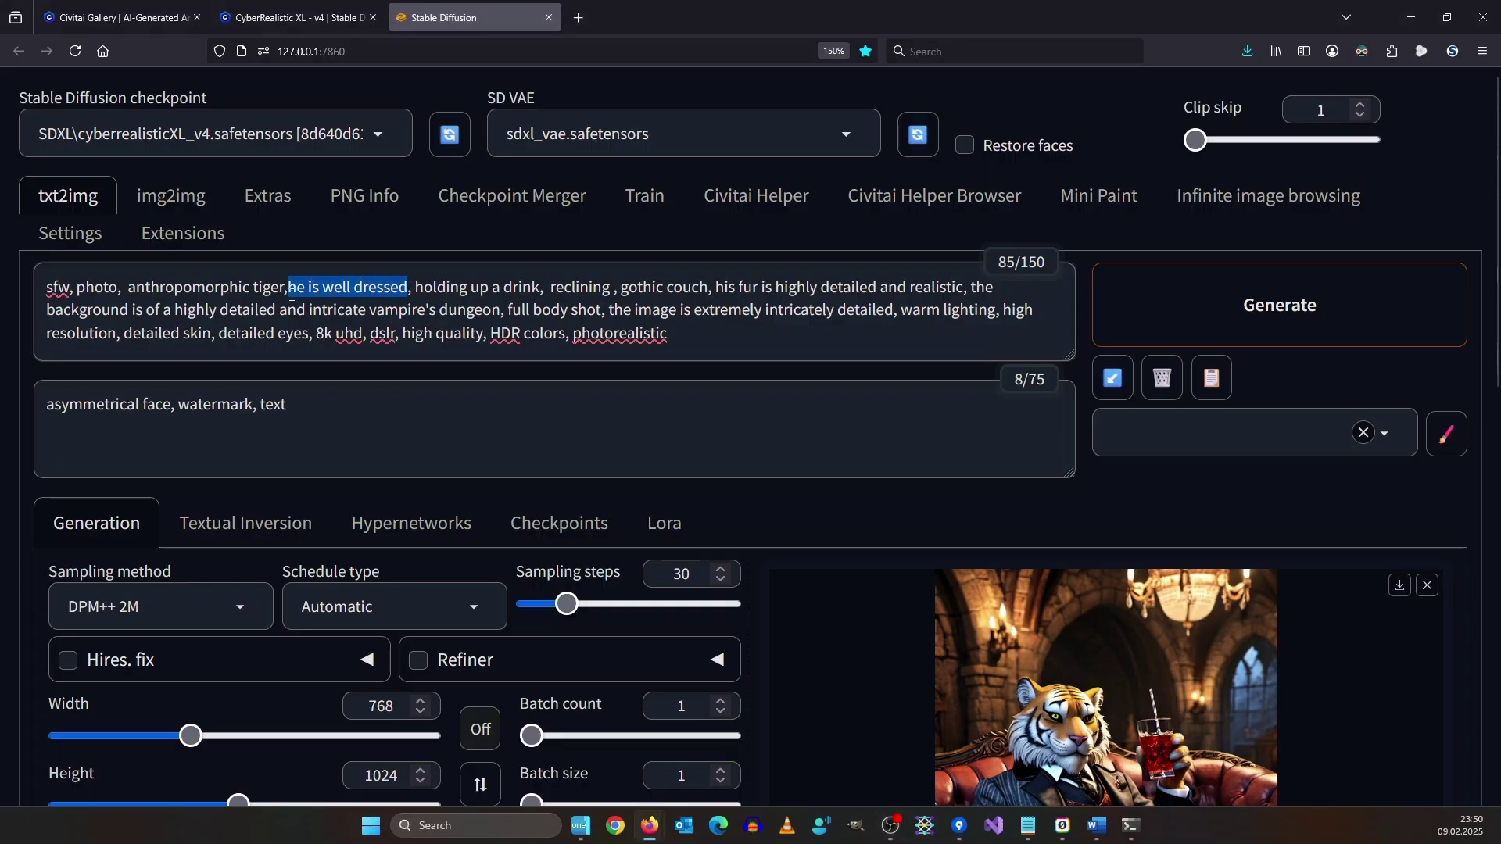
pyautogui.write('wearing beautiful tuxedo')
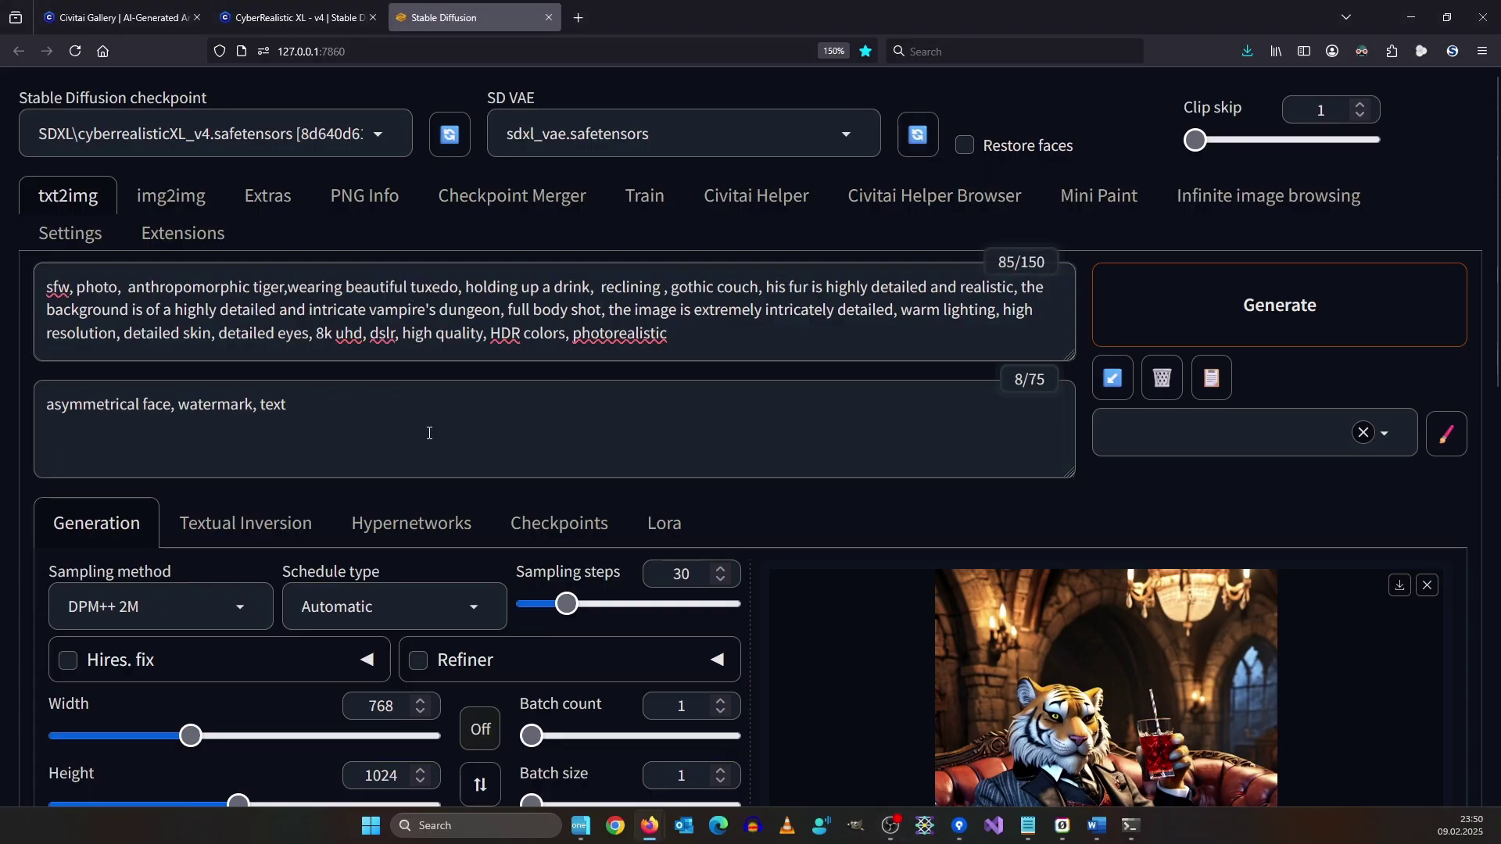
pyautogui.scroll(-8, 506, 345)
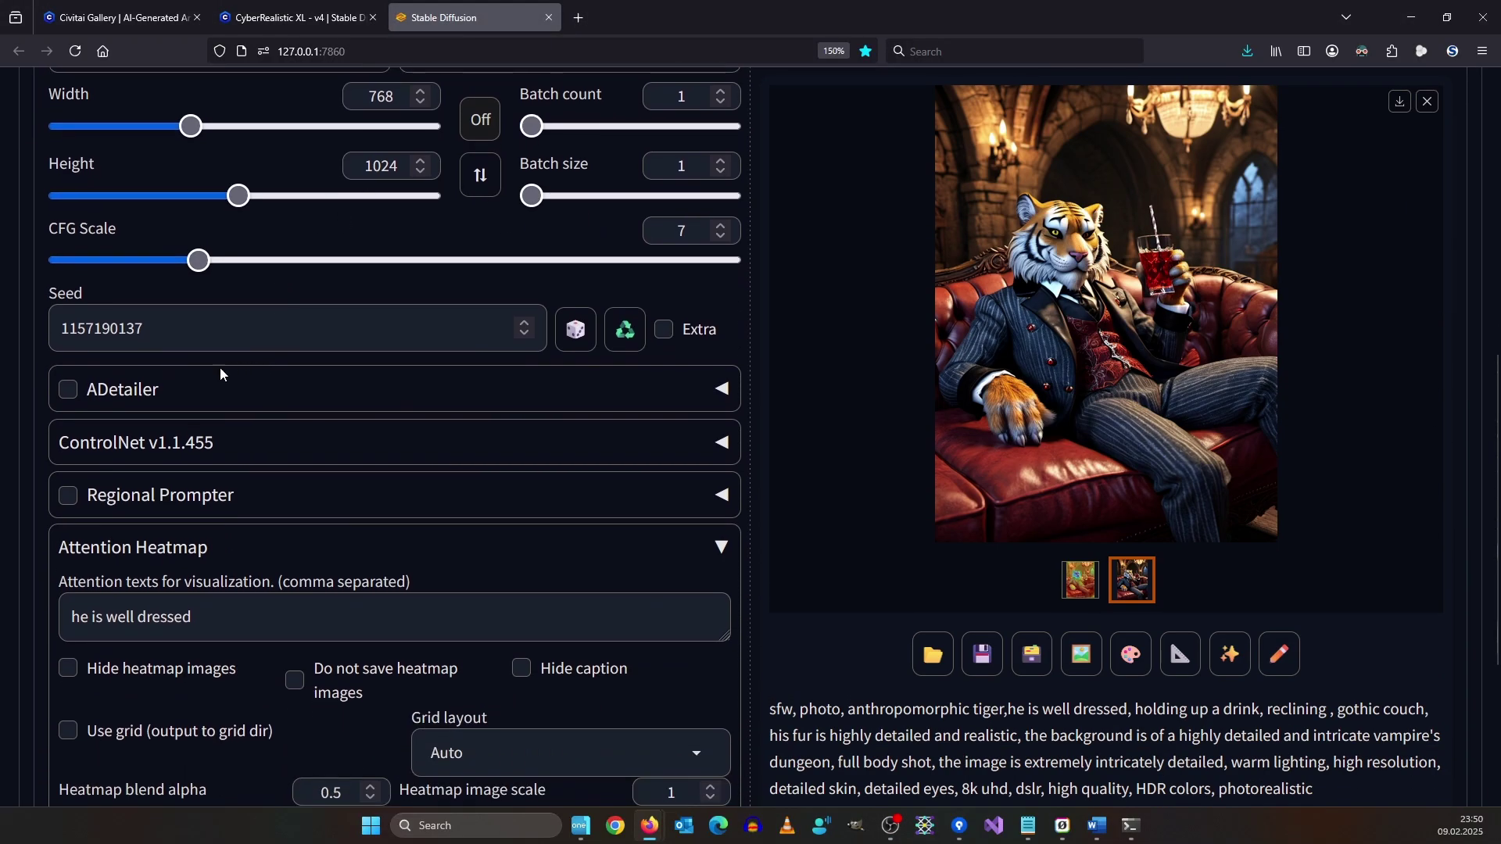
pyautogui.moveTo(214, 615); pyautogui.dragTo(6, 584)
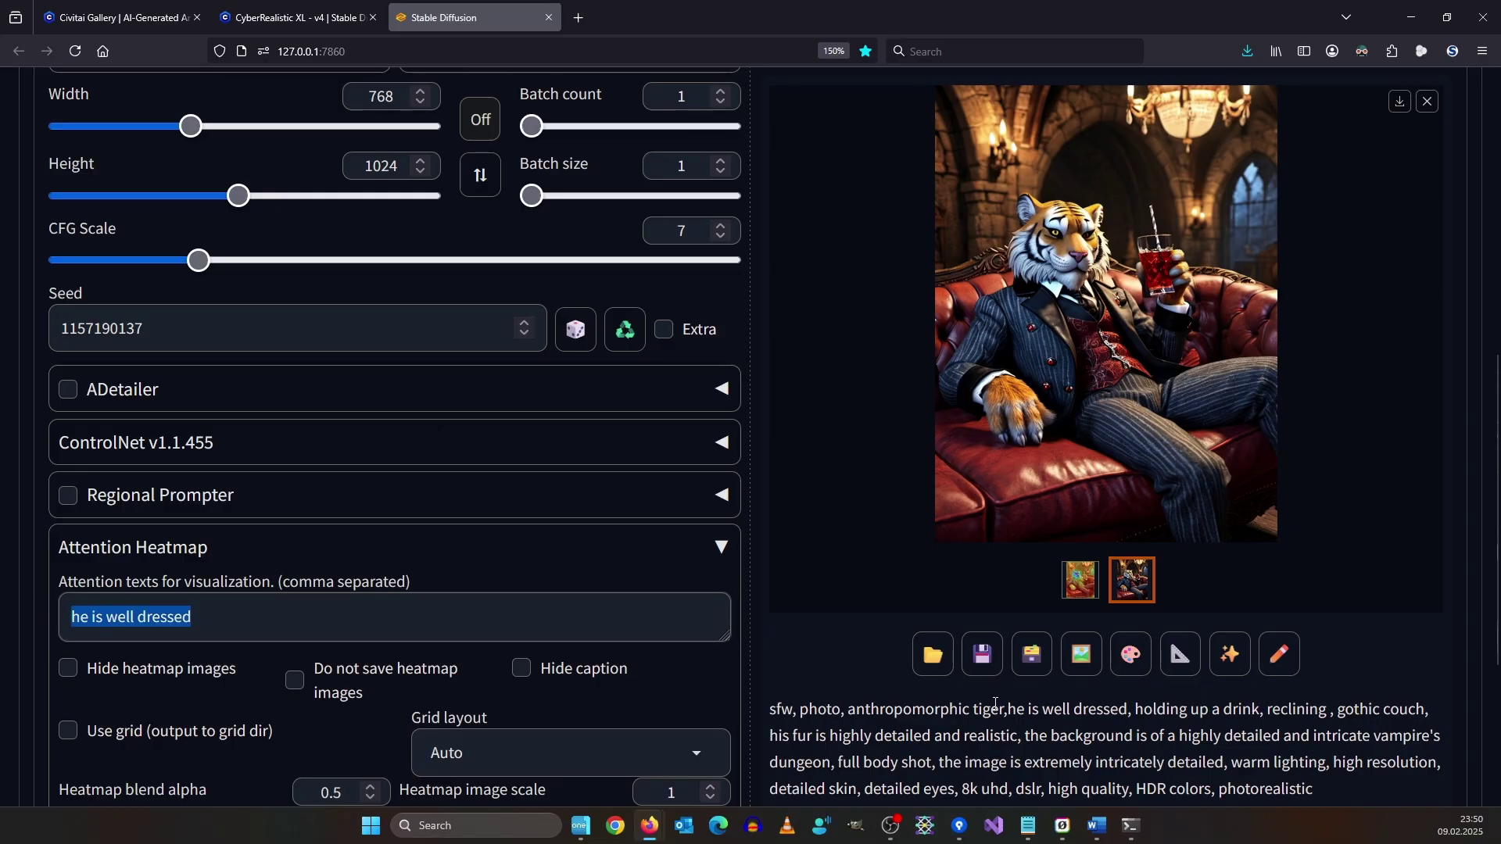
pyautogui.write('wearing beautiful tuxedo')
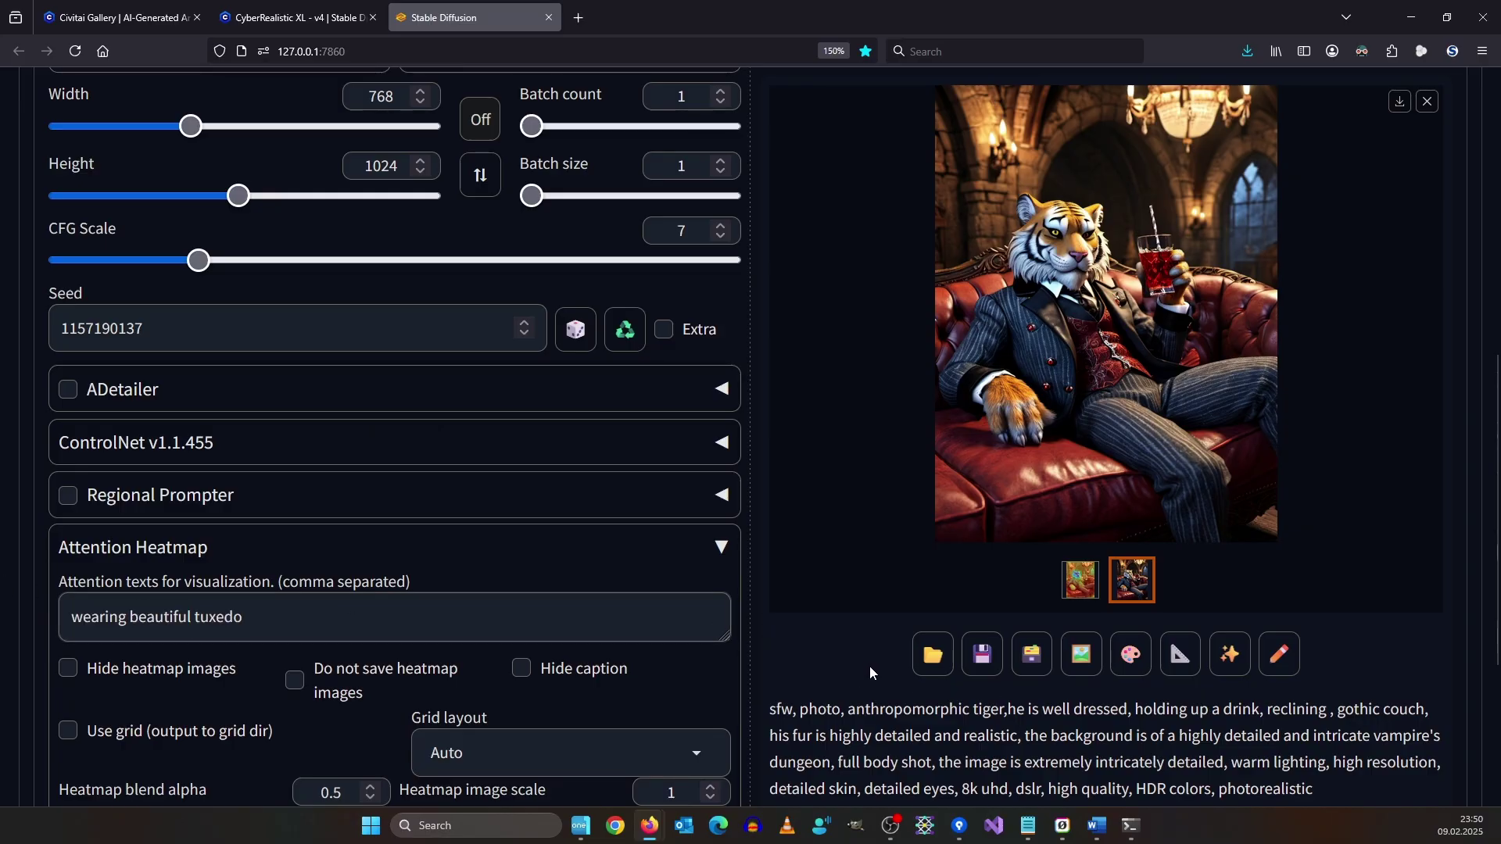
pyautogui.hotkey('ctrl', 'Return')
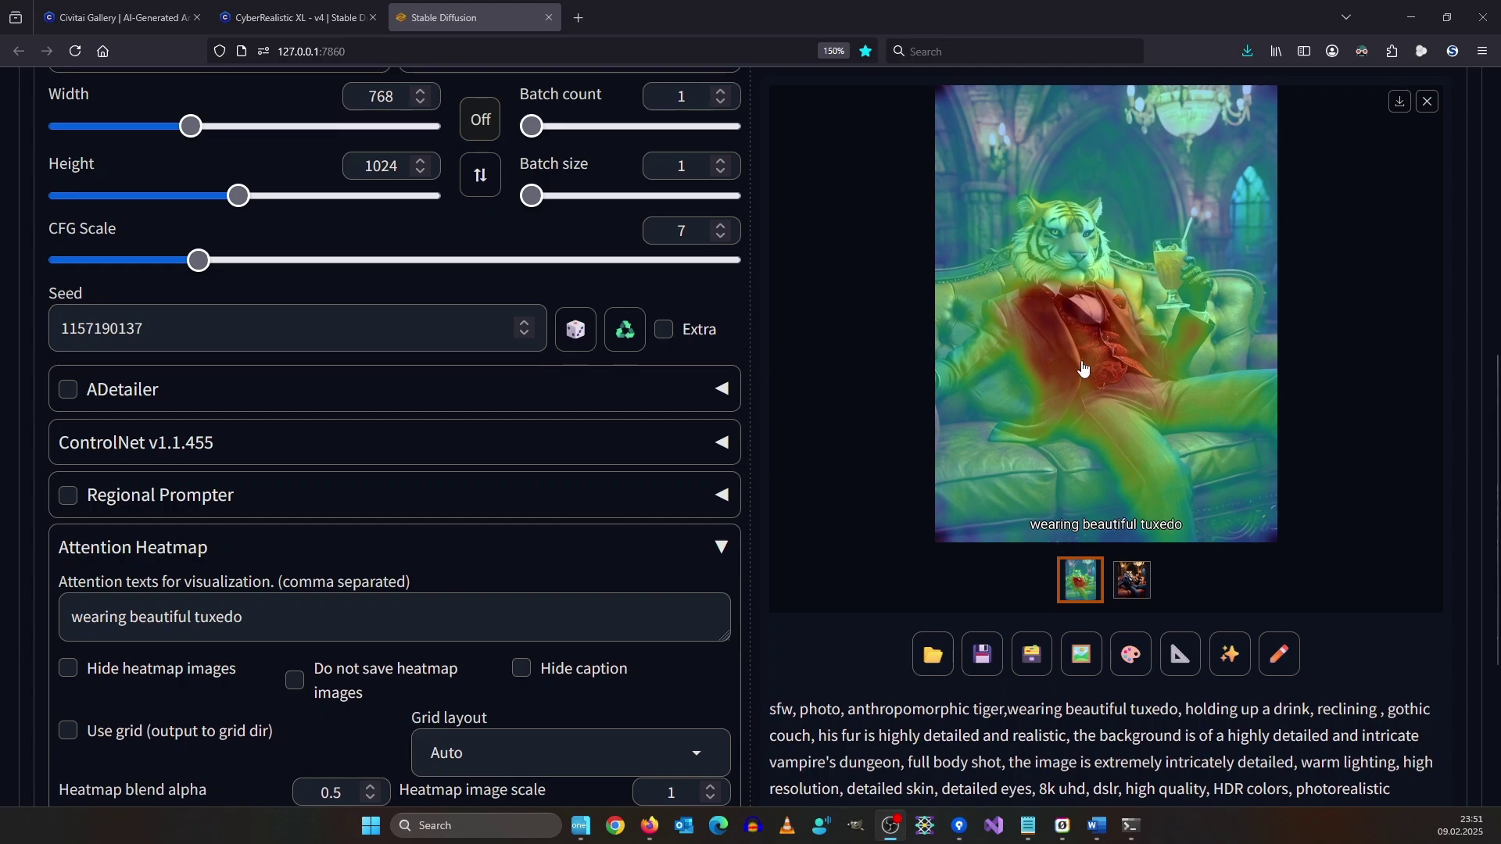
pyautogui.scroll(2, 1256, 376)
pyautogui.scroll(8, 1257, 376)
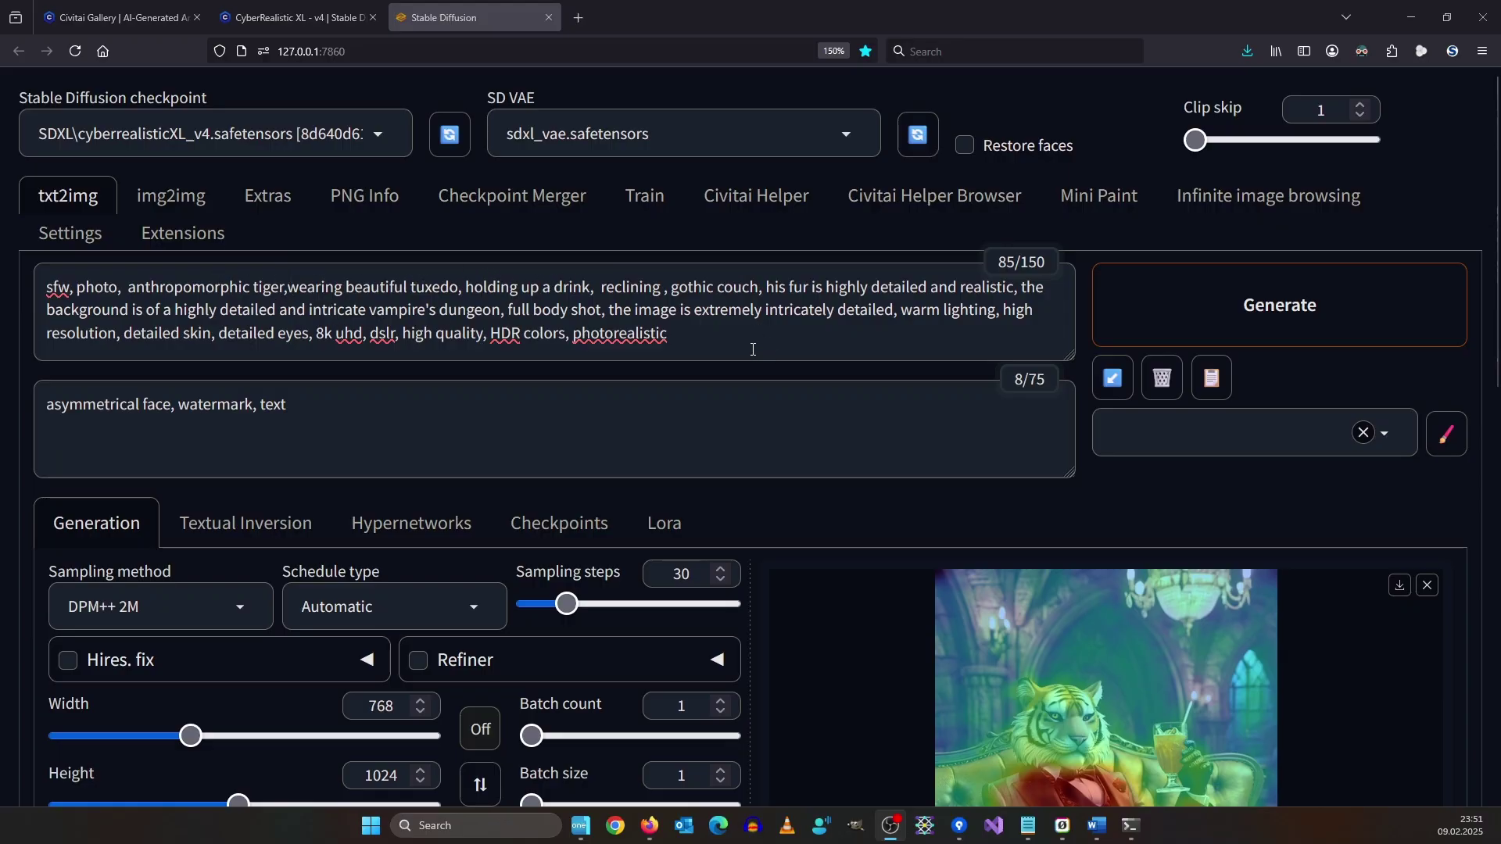
pyautogui.scroll(-10, 817, 359)
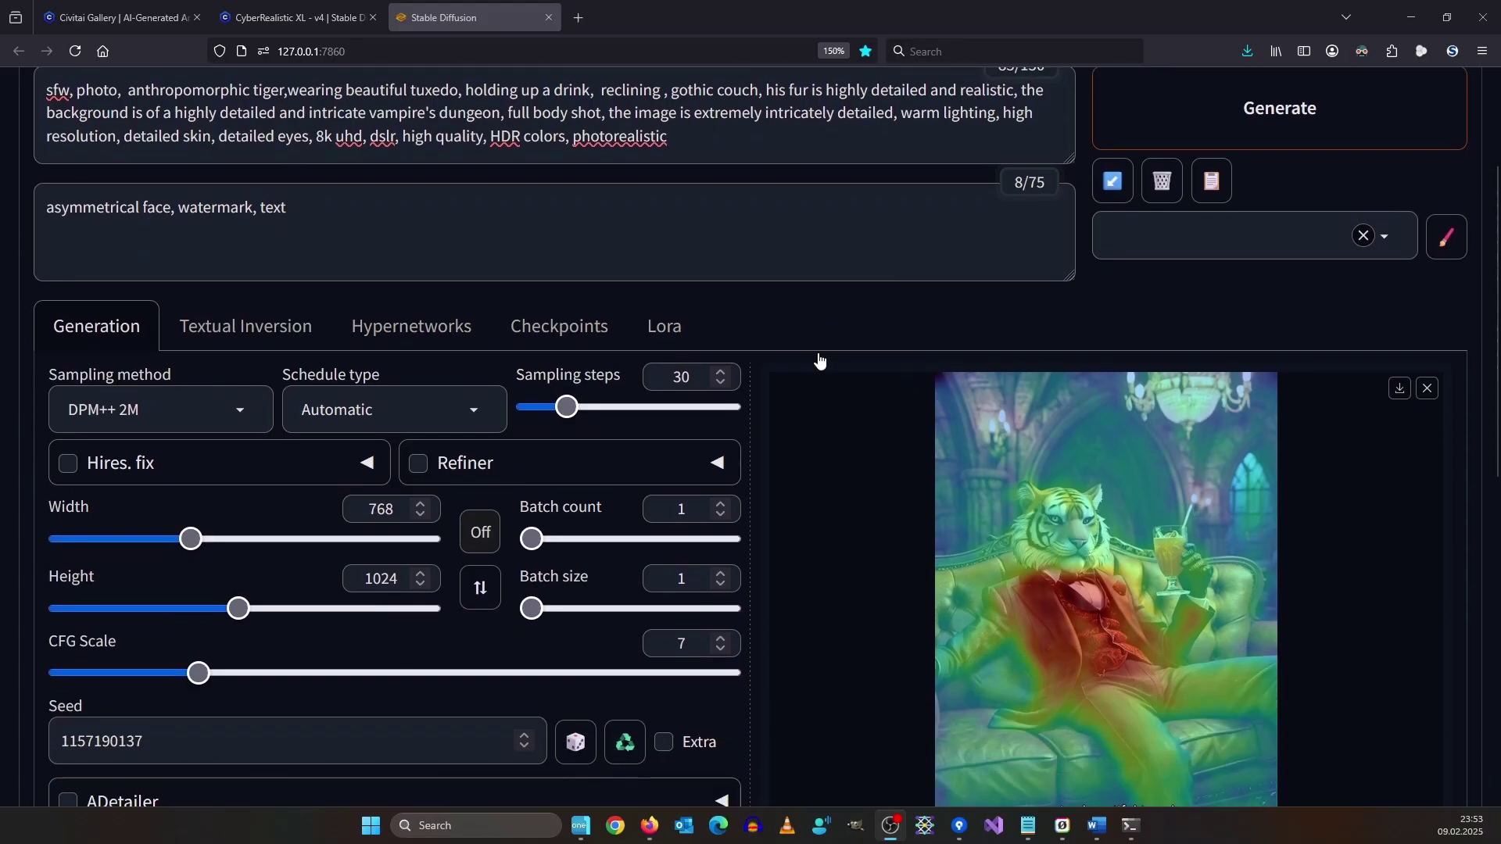
pyautogui.scroll(-2, 813, 350)
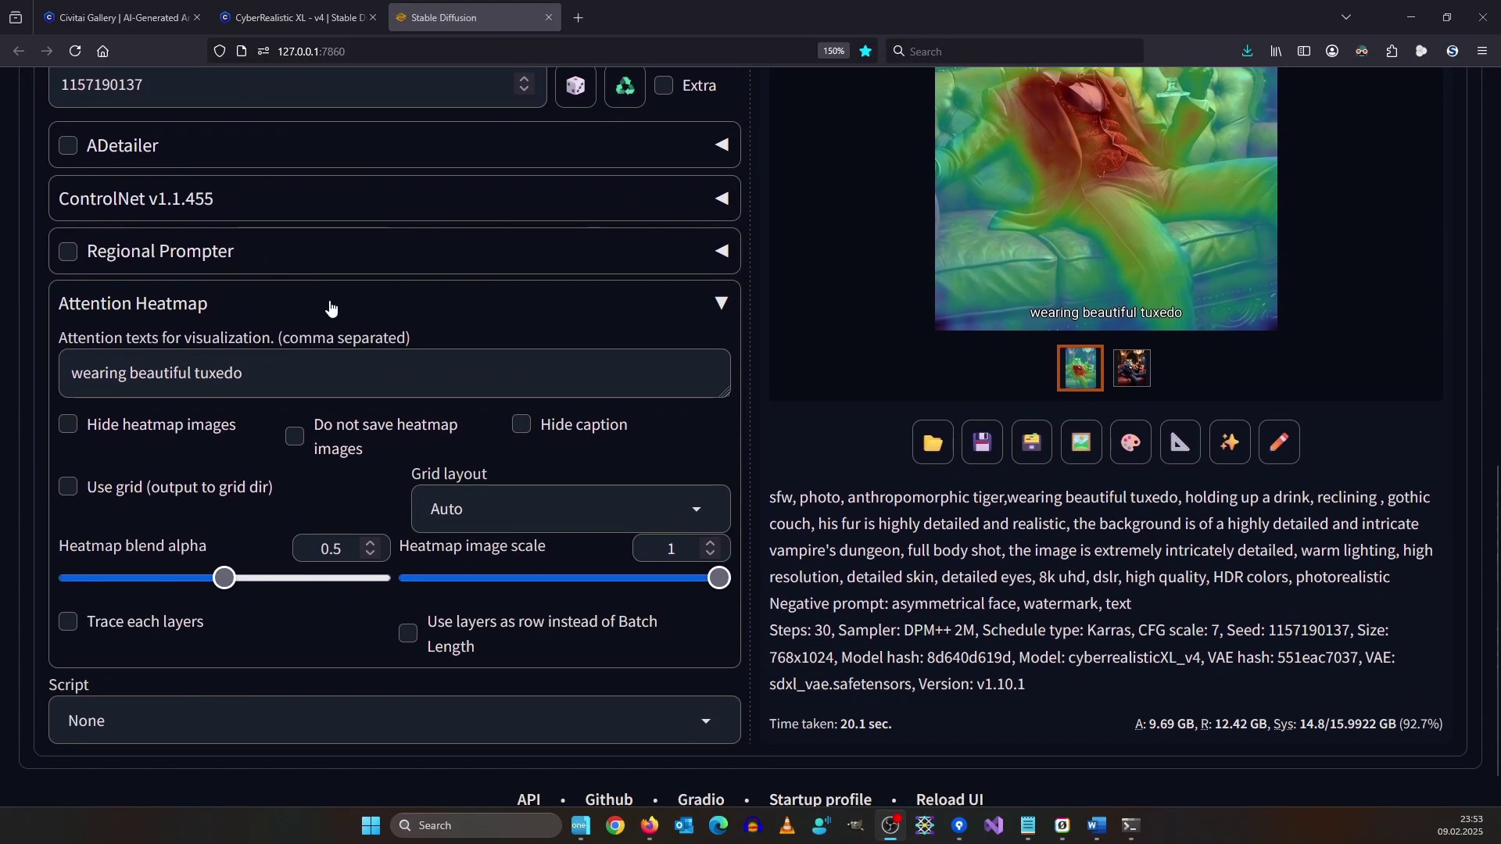
pyautogui.scroll(-1, 371, 251)
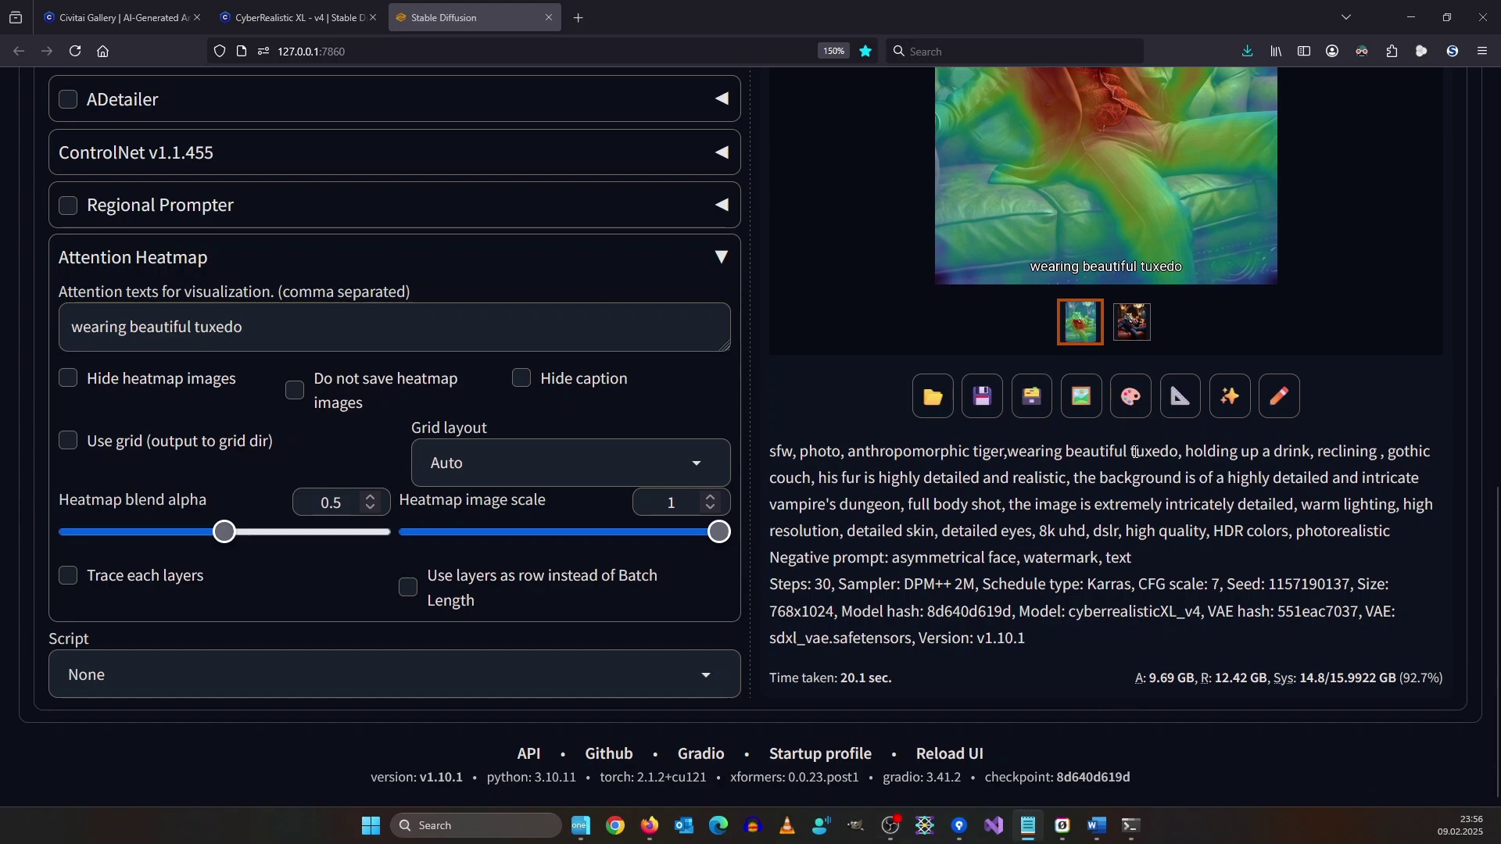
pyautogui.scroll(3, 1135, 451)
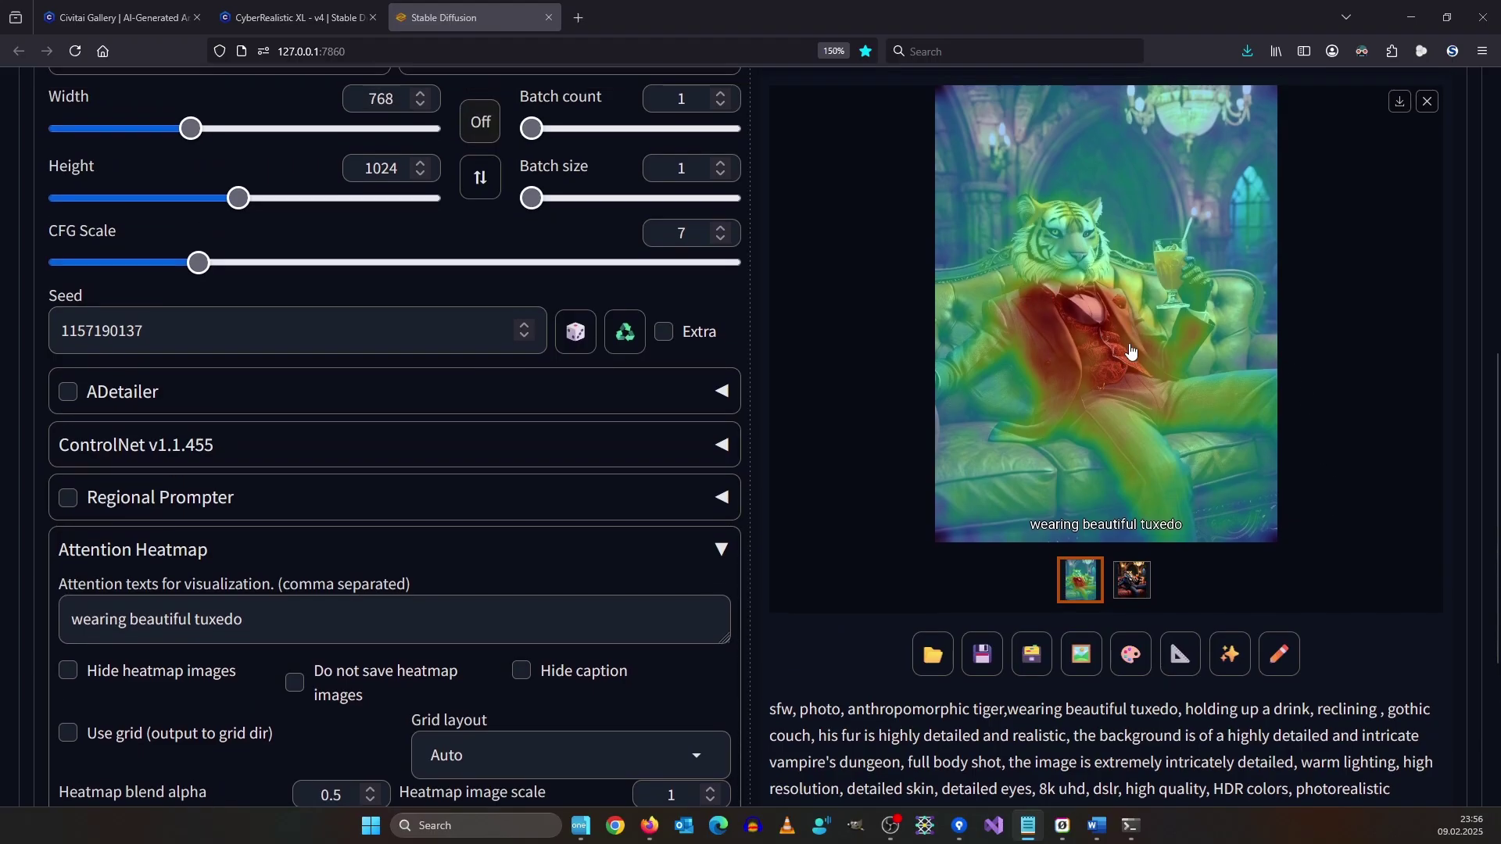
pyautogui.scroll(1, 137, 658)
pyautogui.scroll(-1, 137, 658)
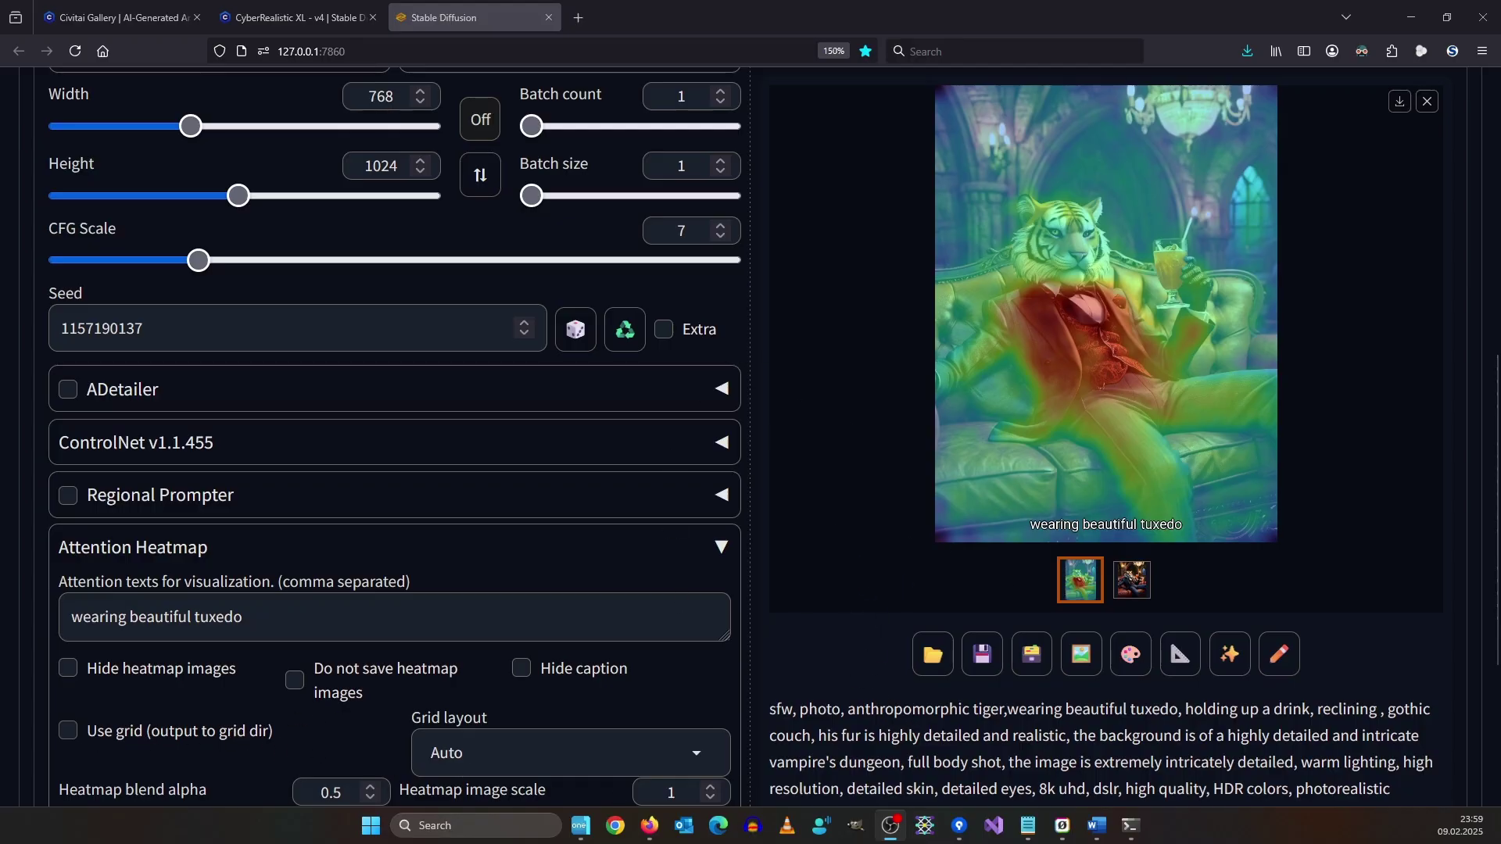
pyautogui.scroll(-1, 491, 789)
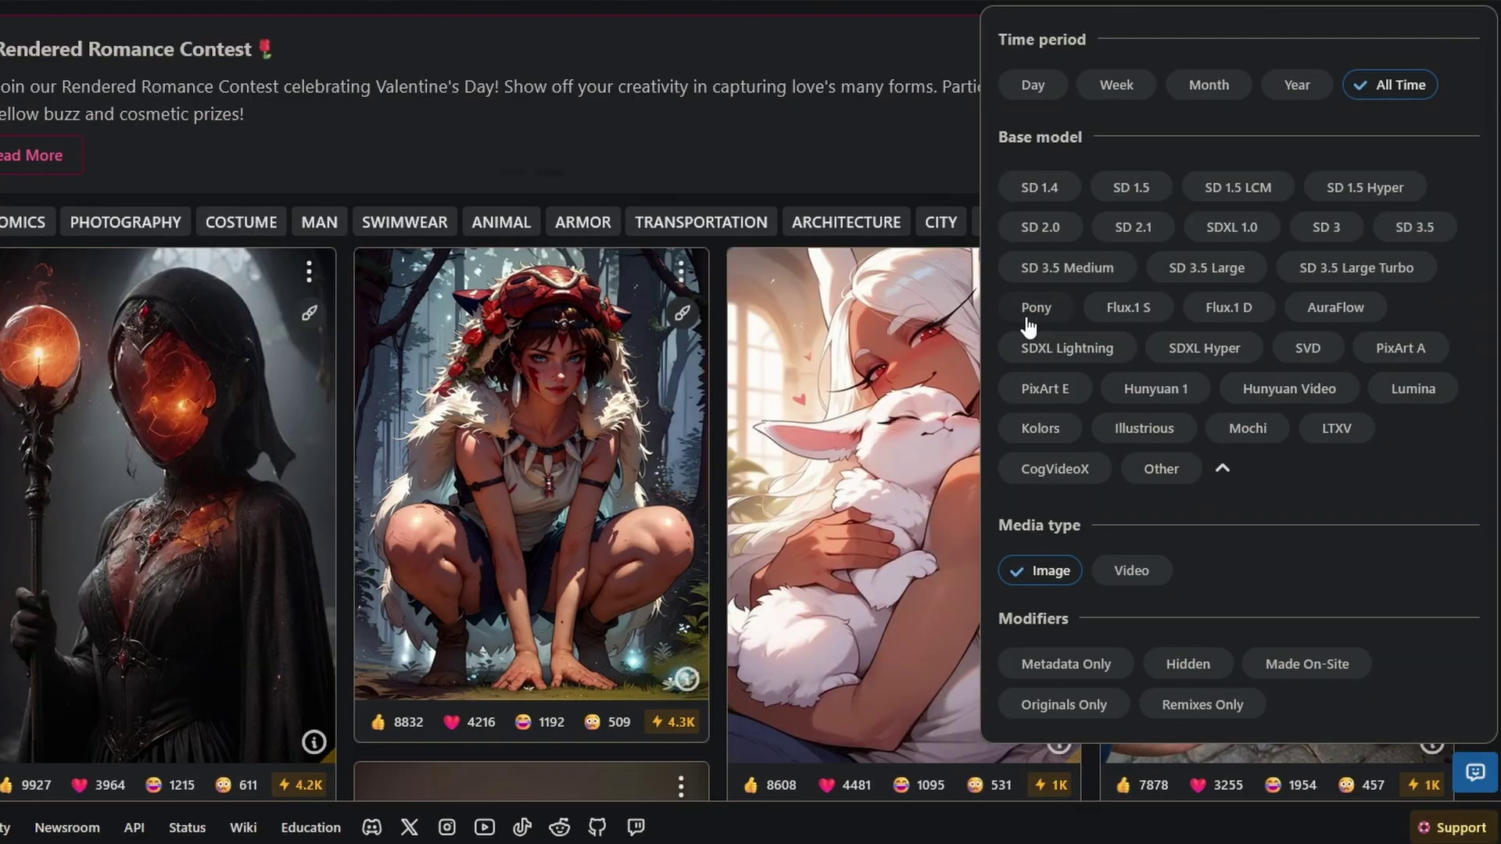
# - Select the Pony, SDXL 1.0, SD 1.5 and Illustrious base-model filter chips
pyautogui.click(1031, 313)
pyautogui.click(1207, 234)
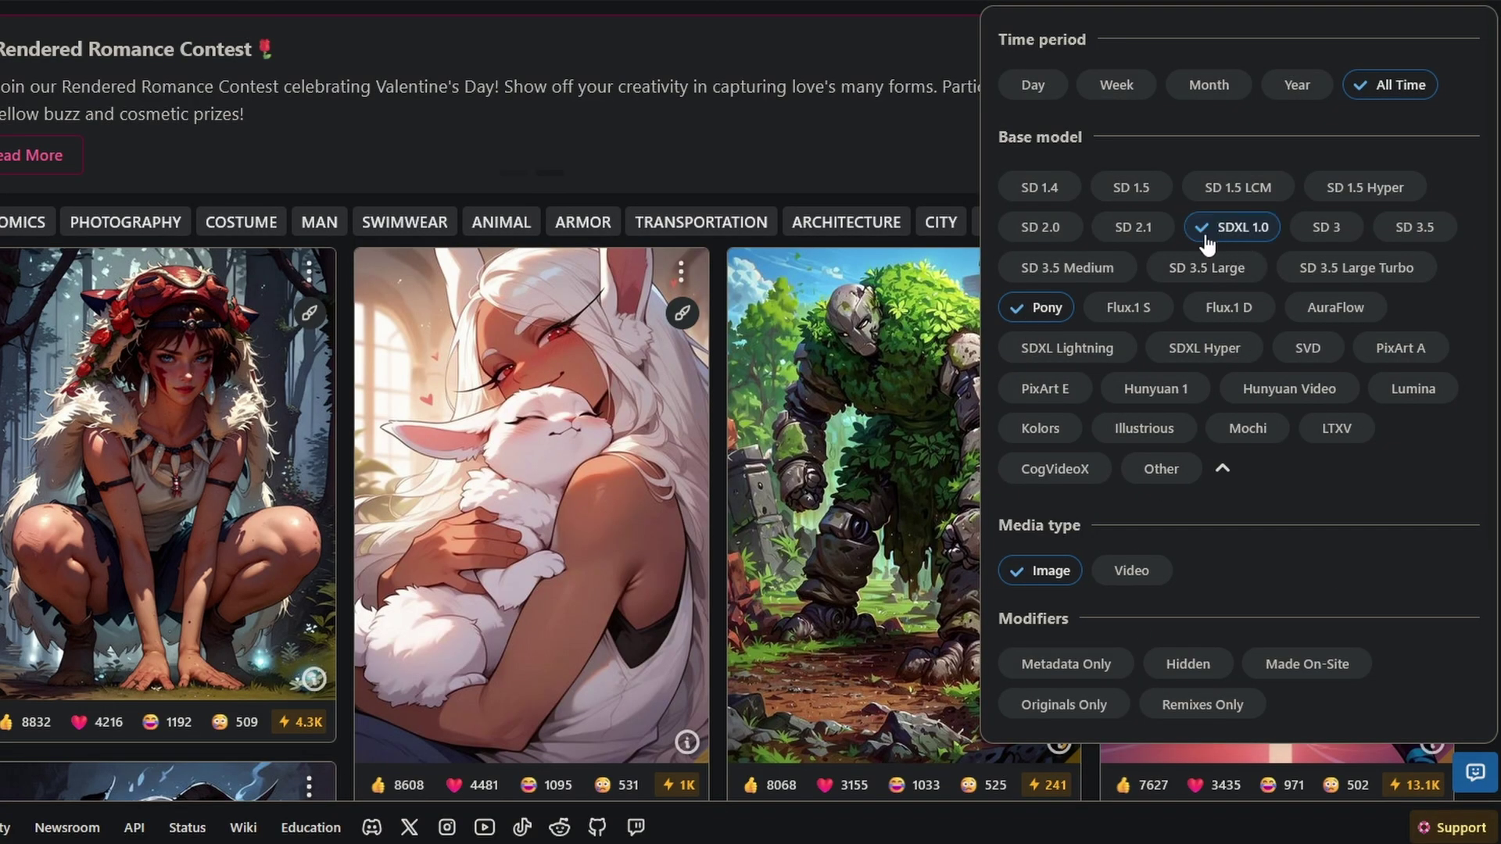
pyautogui.click(1131, 190)
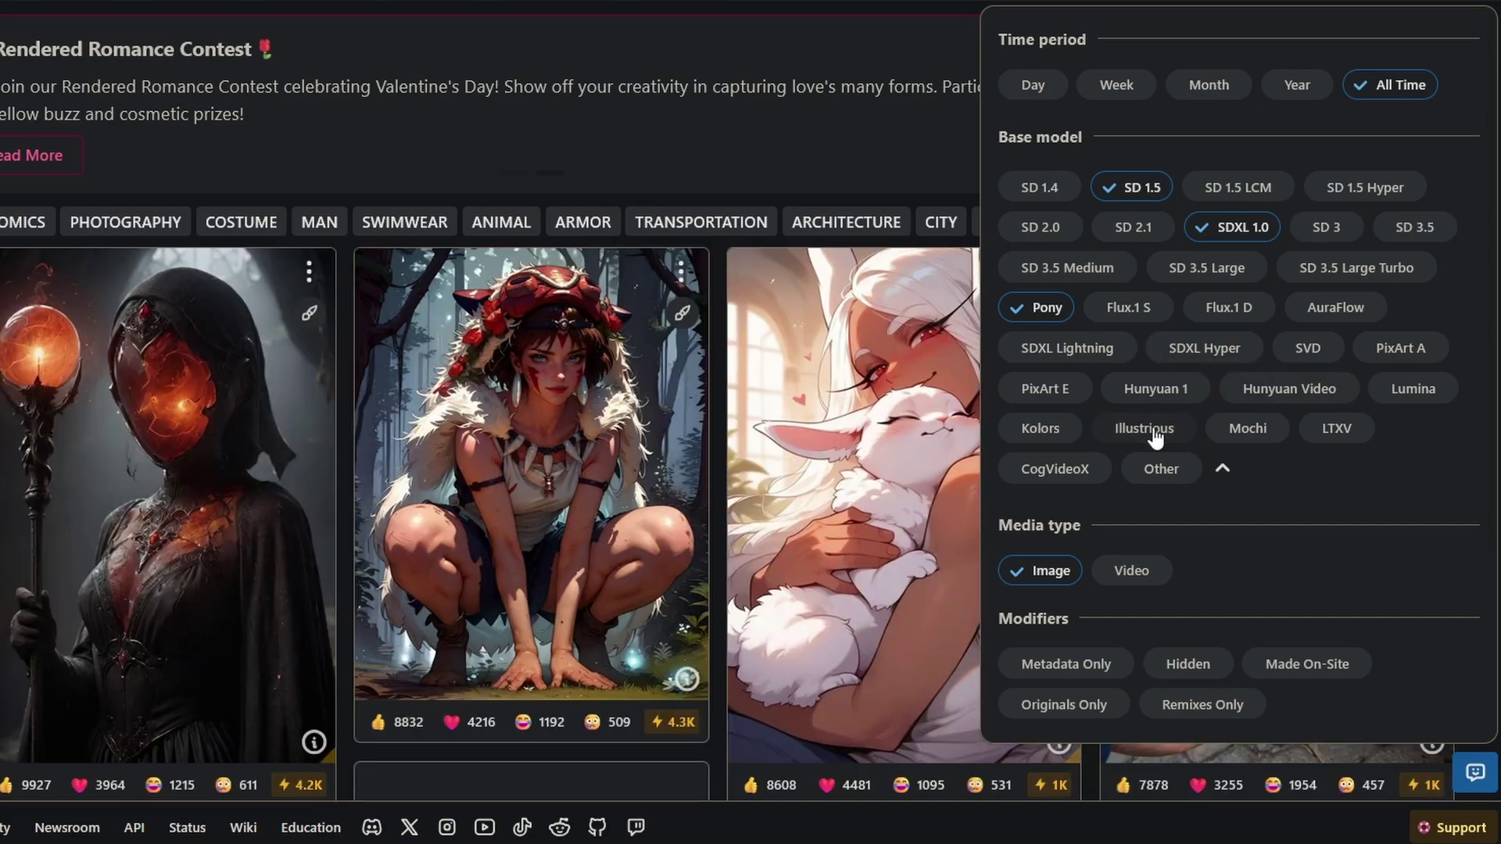
pyautogui.click(1150, 432)
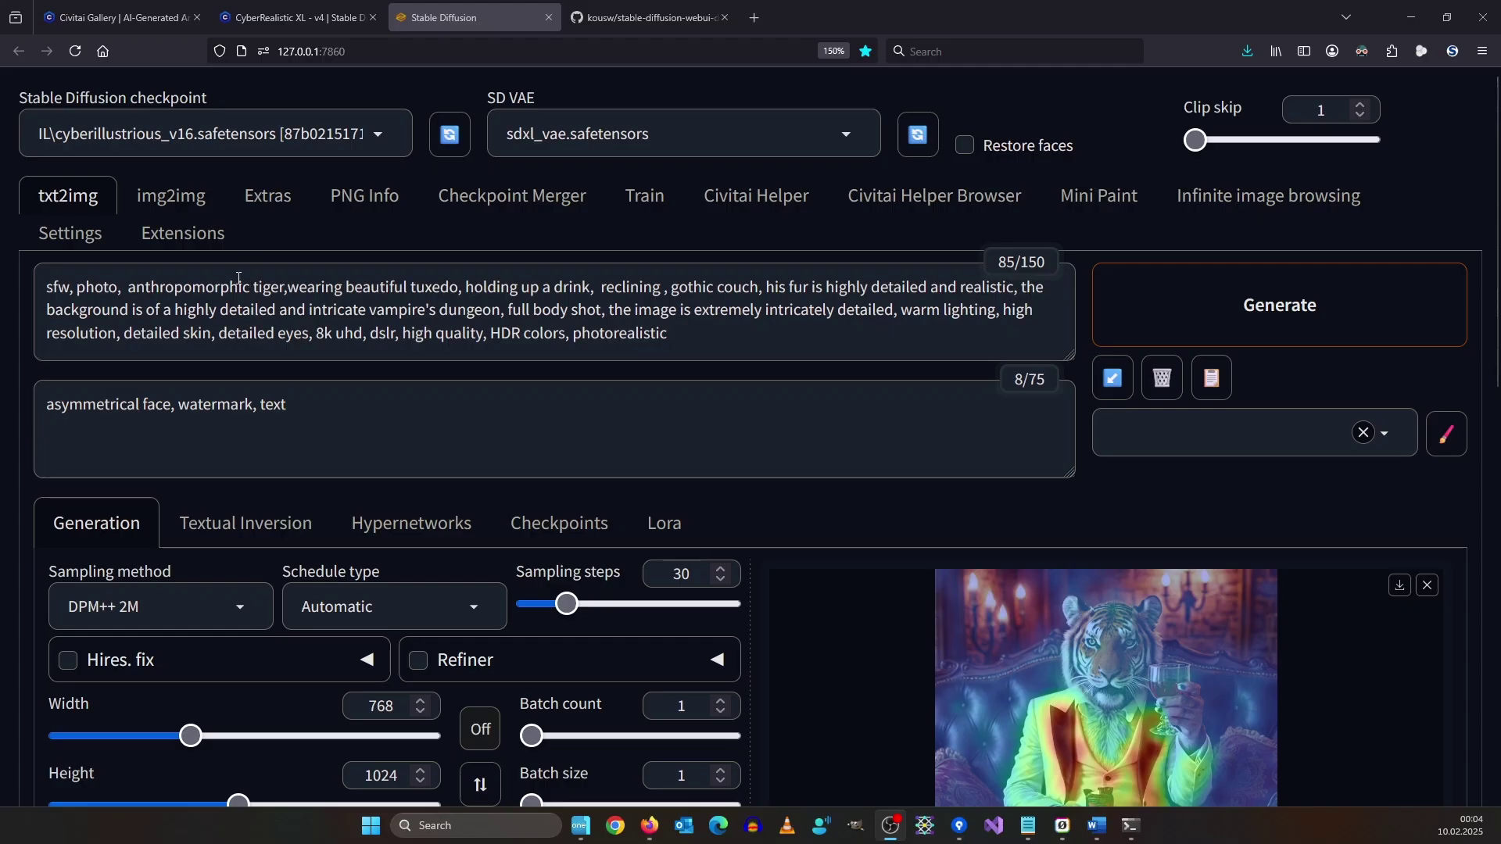
# - Load the available extensions and search 'heat' to find DAAM marked as installed
pyautogui.click(208, 240)
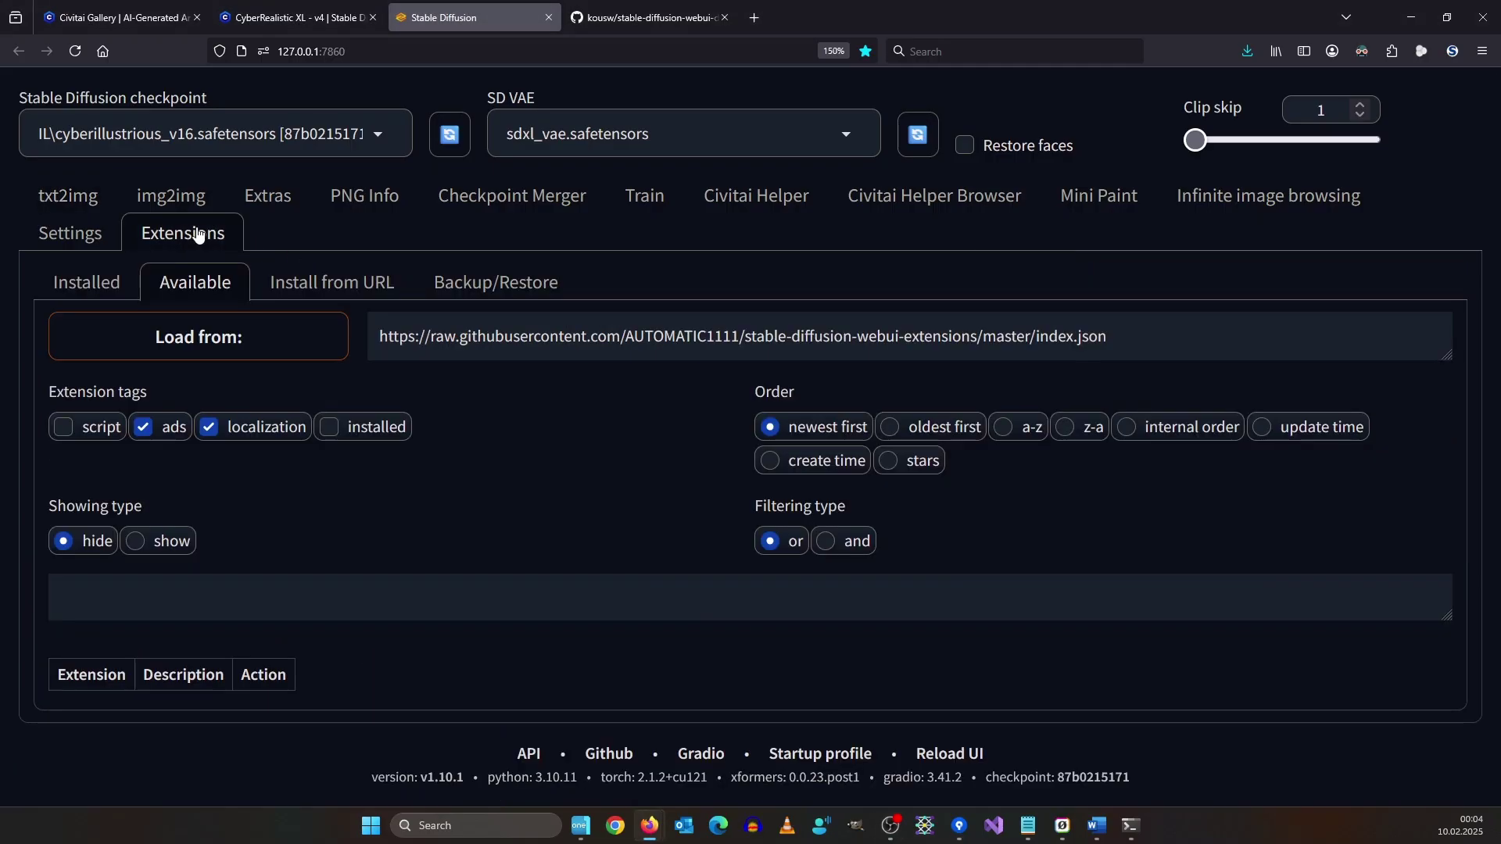
pyautogui.click(182, 336)
pyautogui.scroll(-3, 221, 394)
pyautogui.click(221, 394)
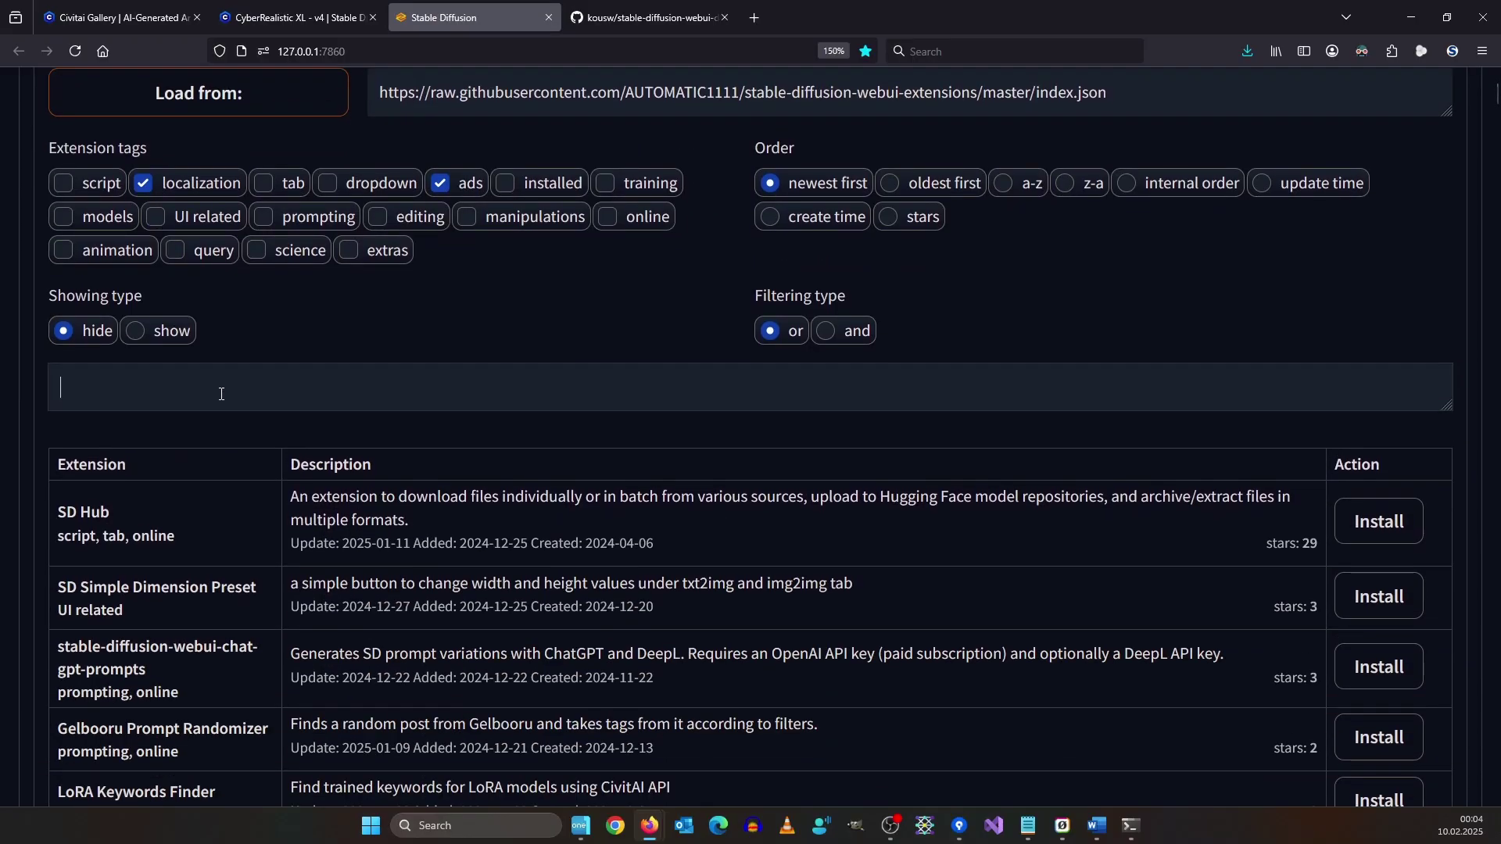
pyautogui.write('heat')
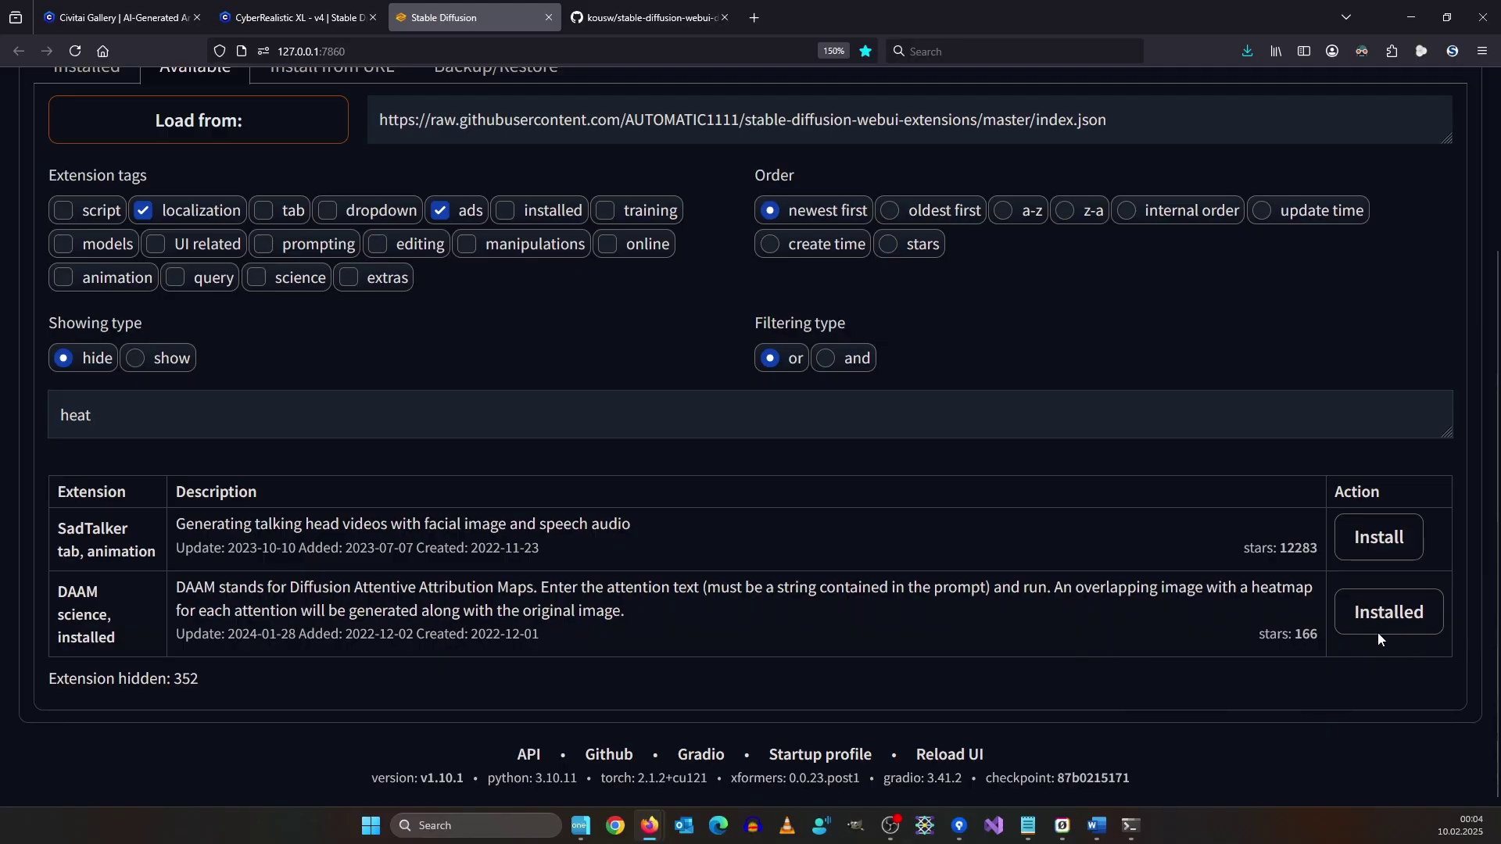
pyautogui.scroll(3, 390, 368)
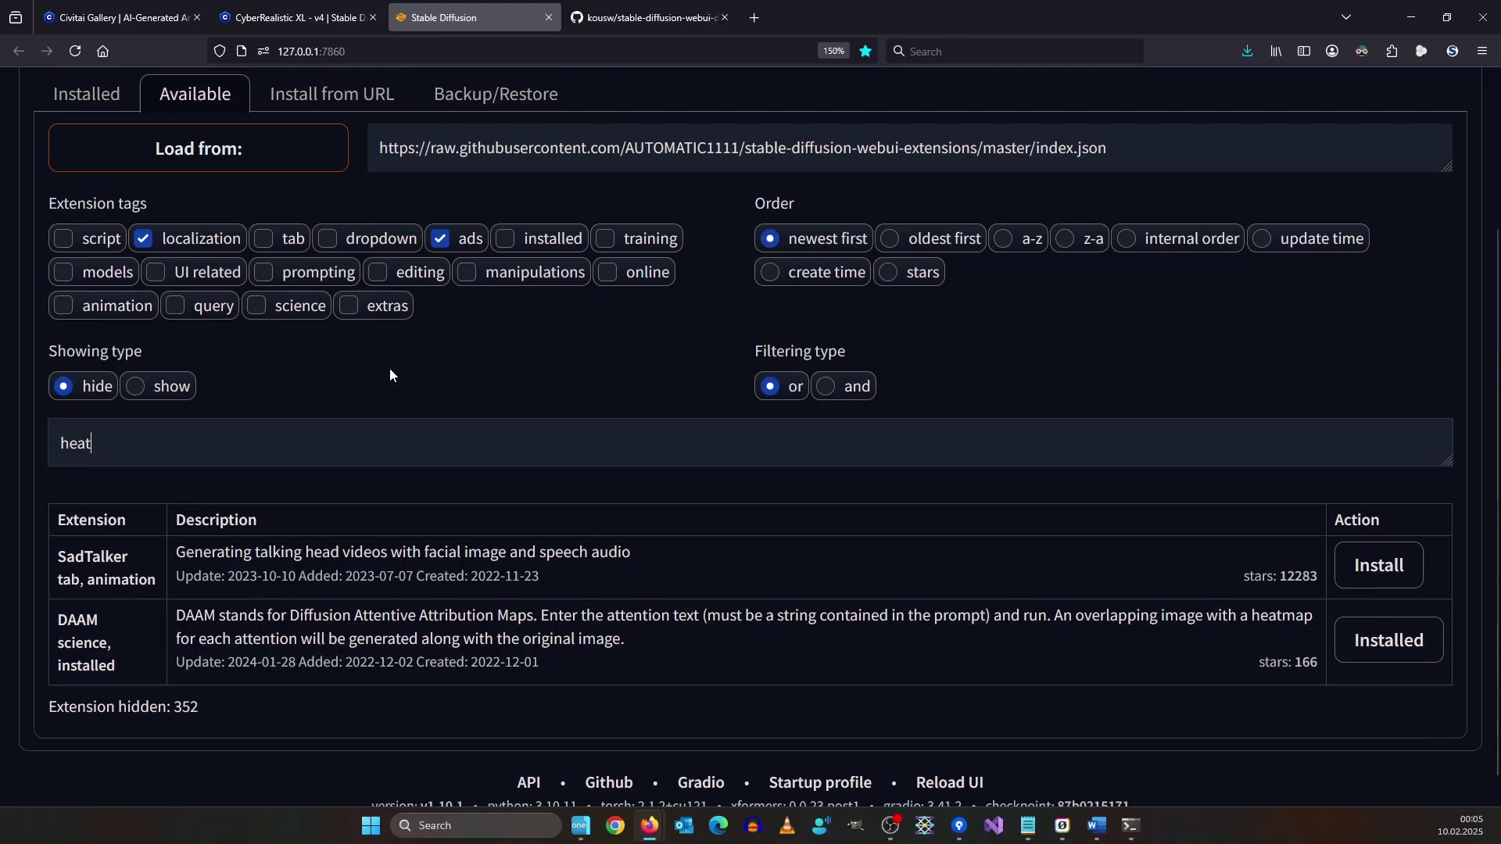
# - Apply and restart the UI from the Installed extensions list, then select the positive prompt
pyautogui.click(92, 294)
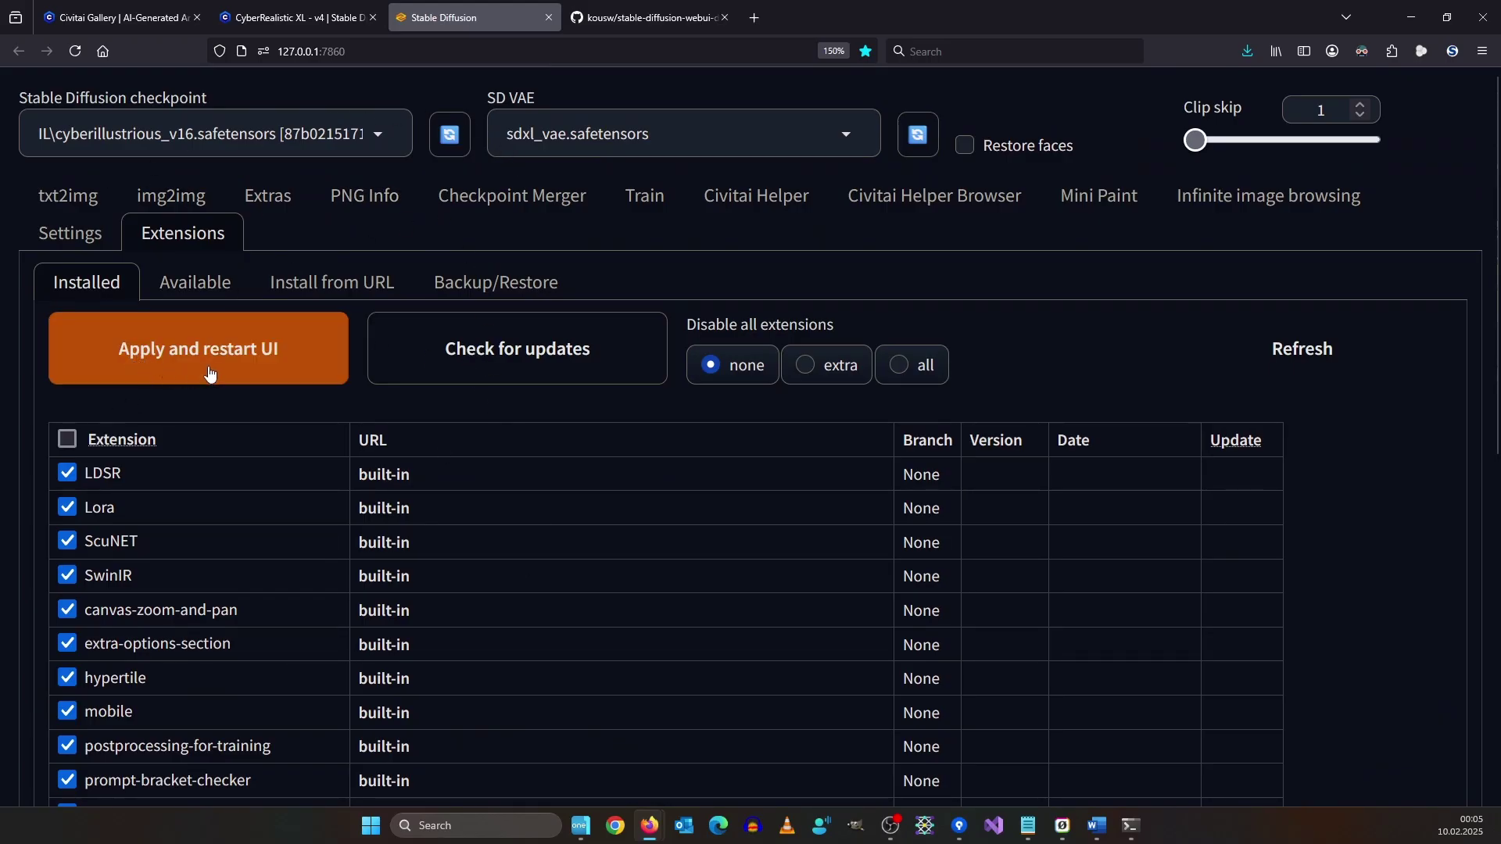
pyautogui.click(208, 375)
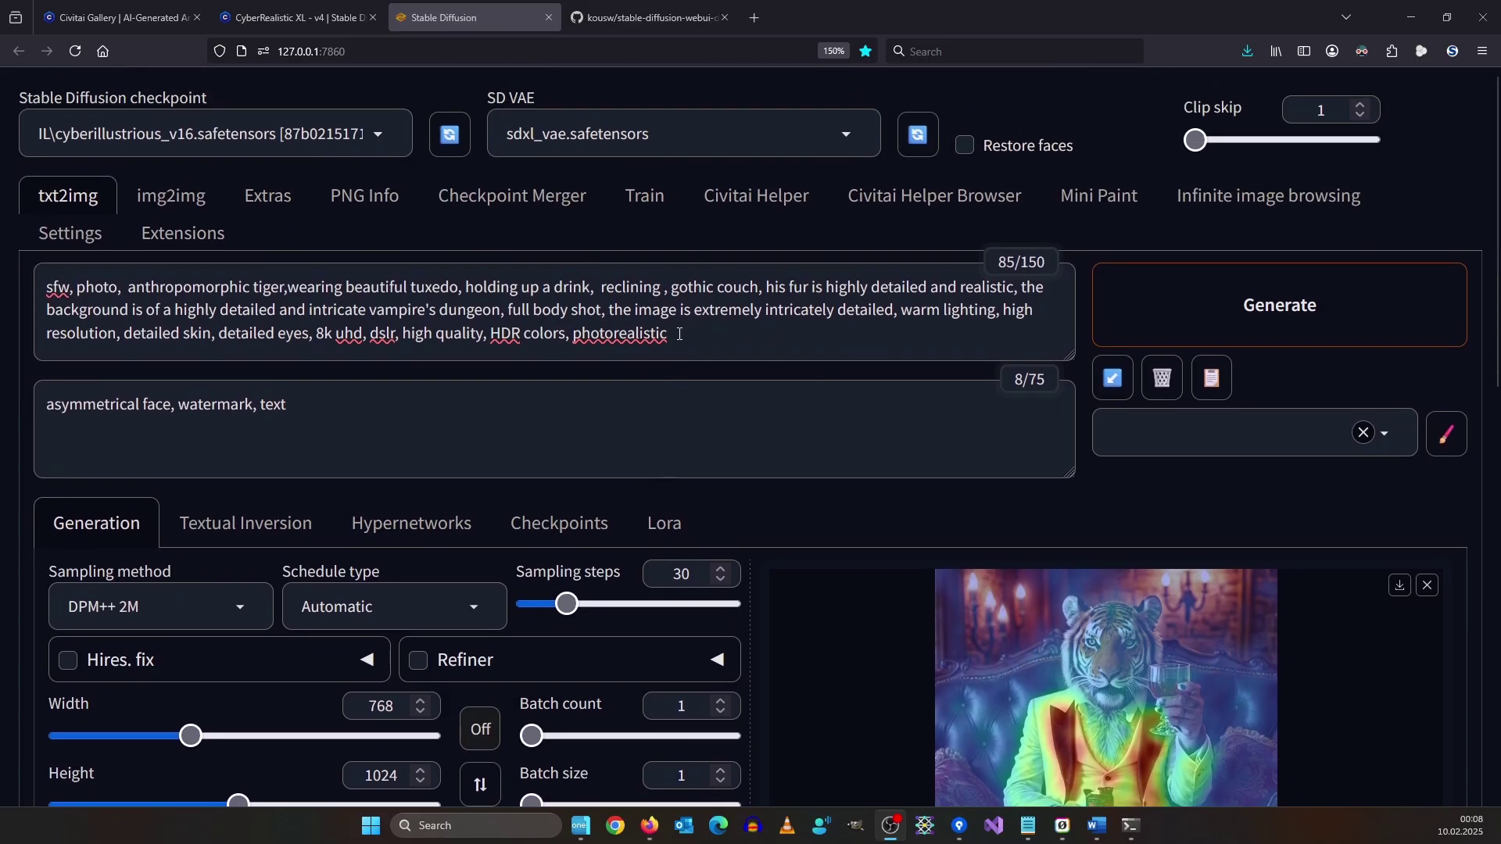
pyautogui.tripleClick(679, 333)
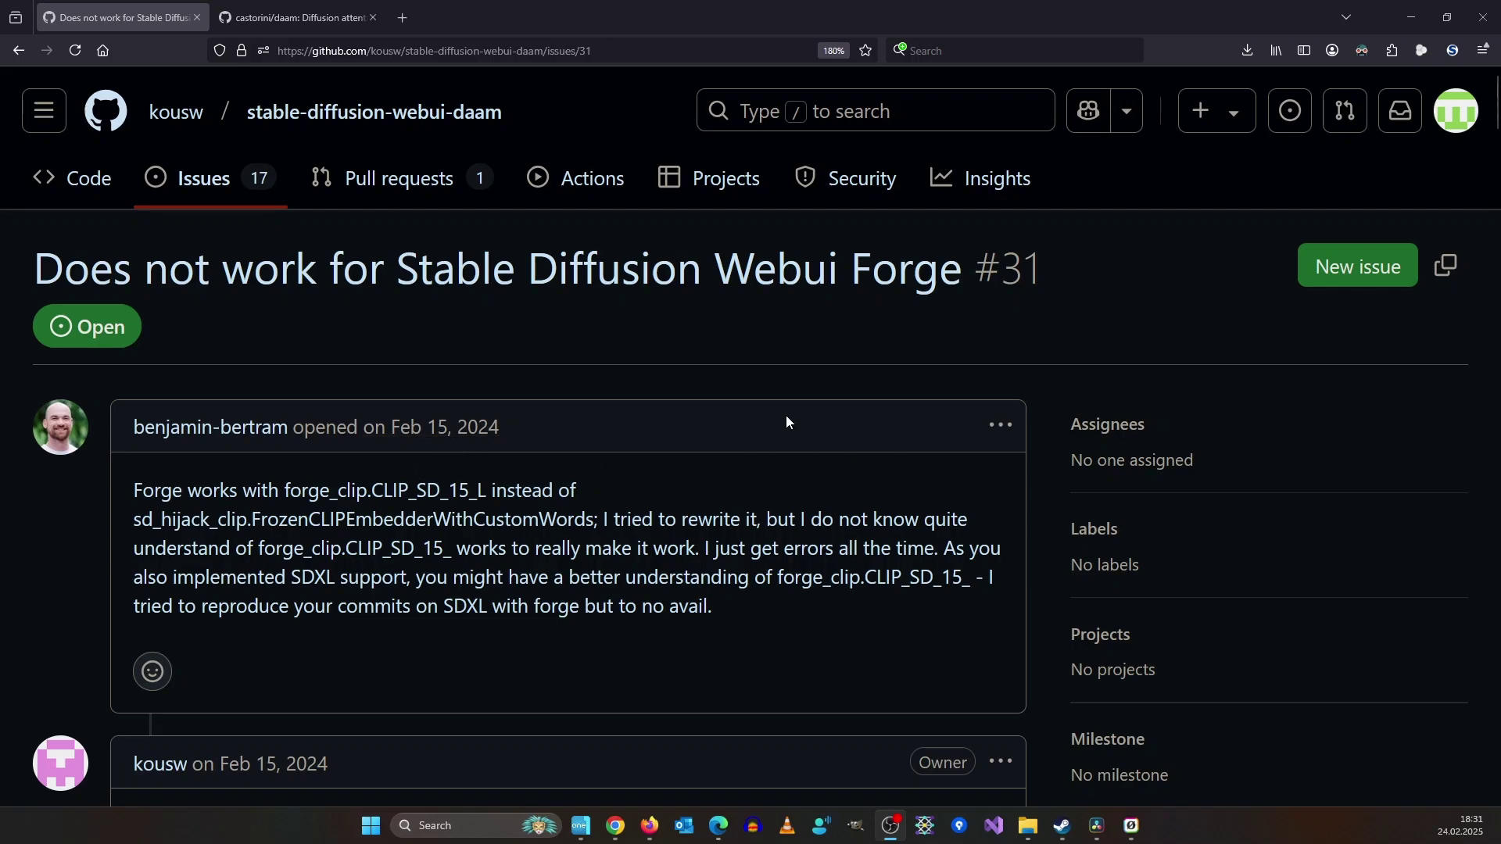
pyautogui.scroll(-7, 788, 422)
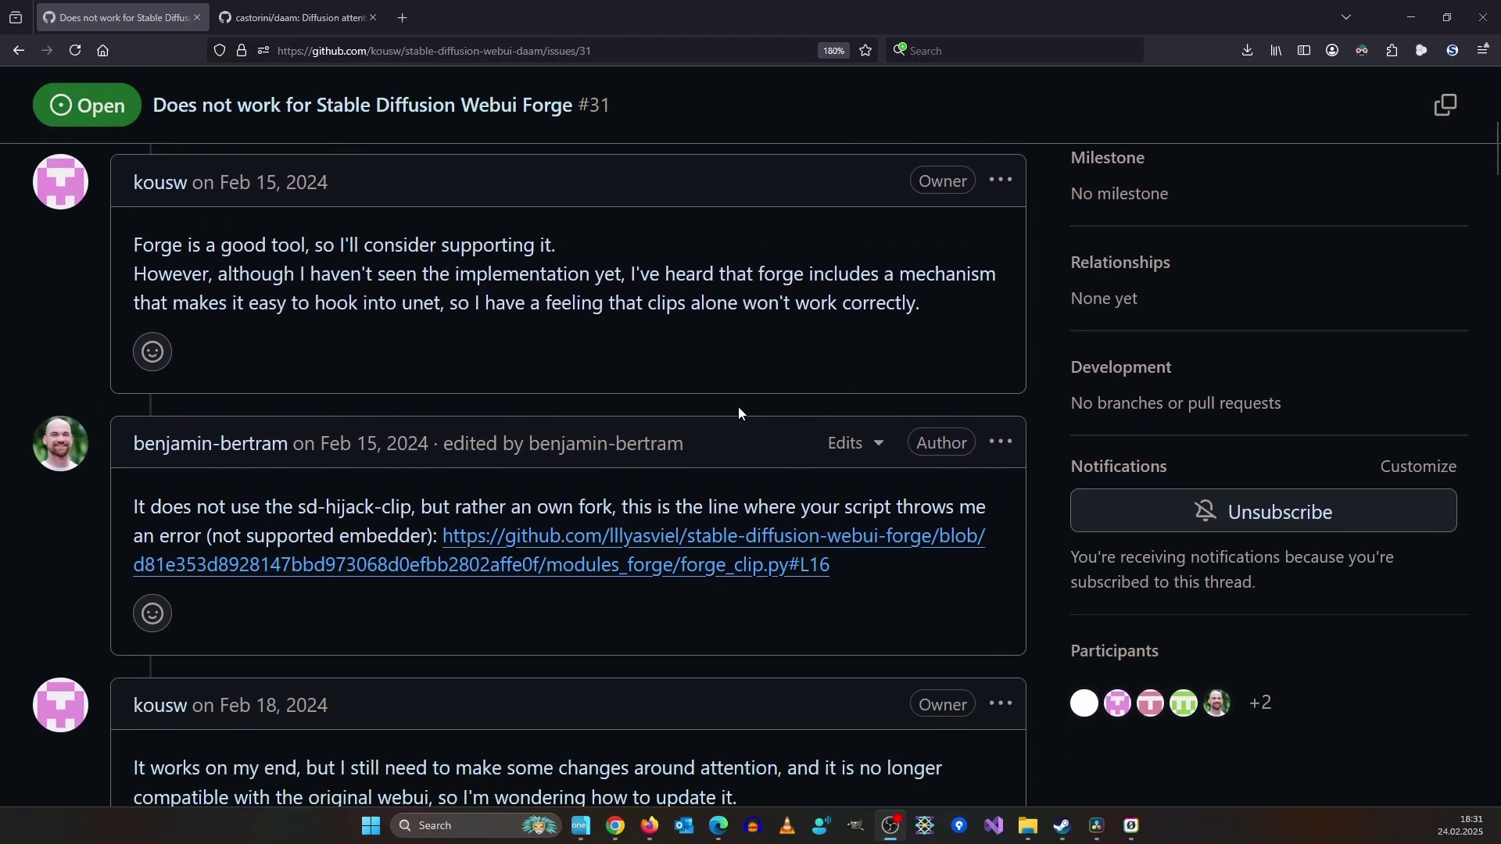
pyautogui.scroll(-5, 885, 427)
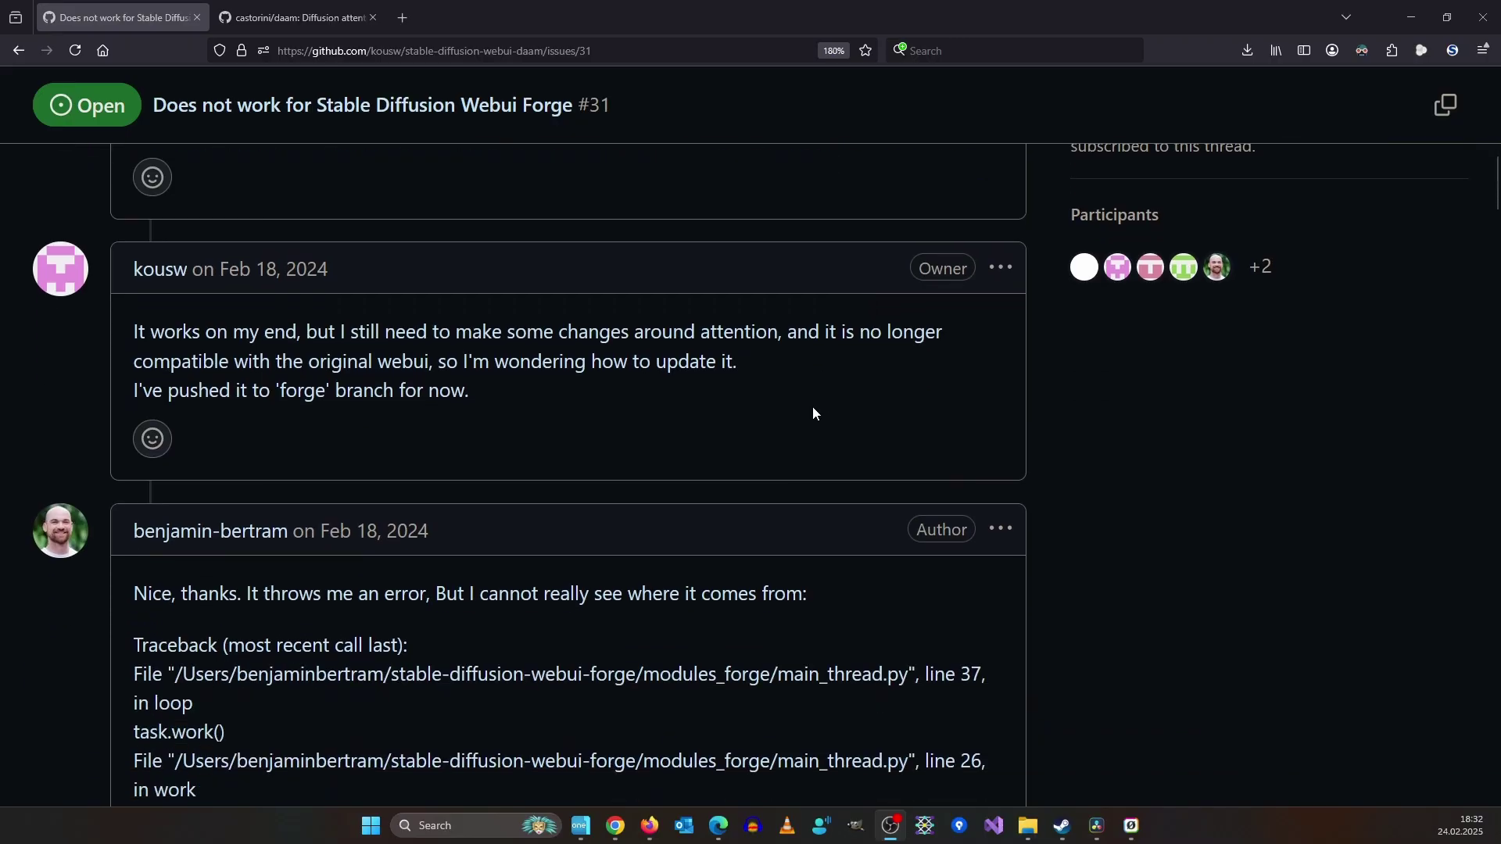
pyautogui.scroll(-15, 813, 413)
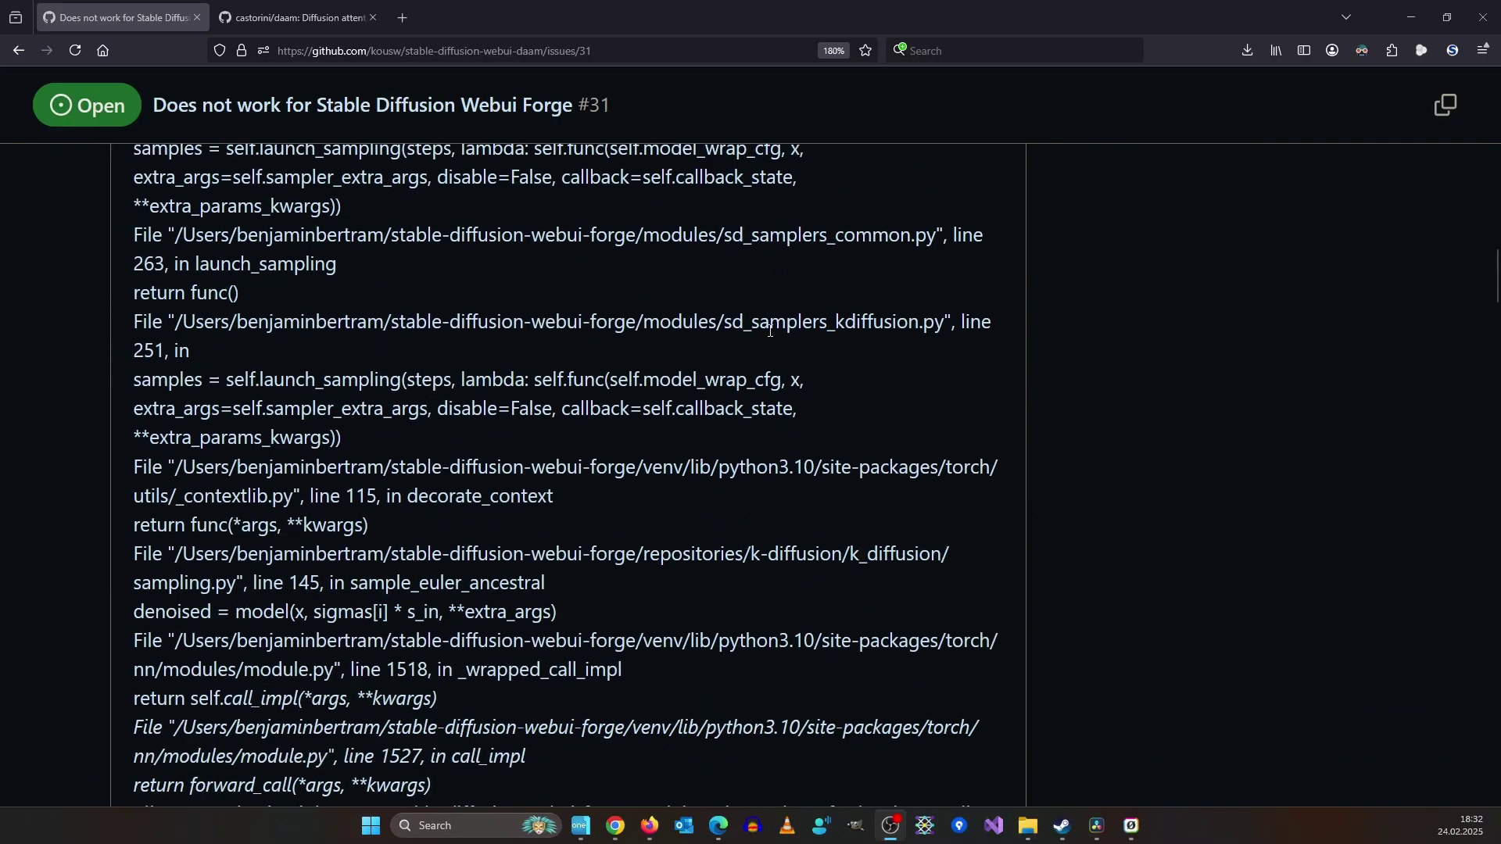
pyautogui.scroll(-16, 770, 330)
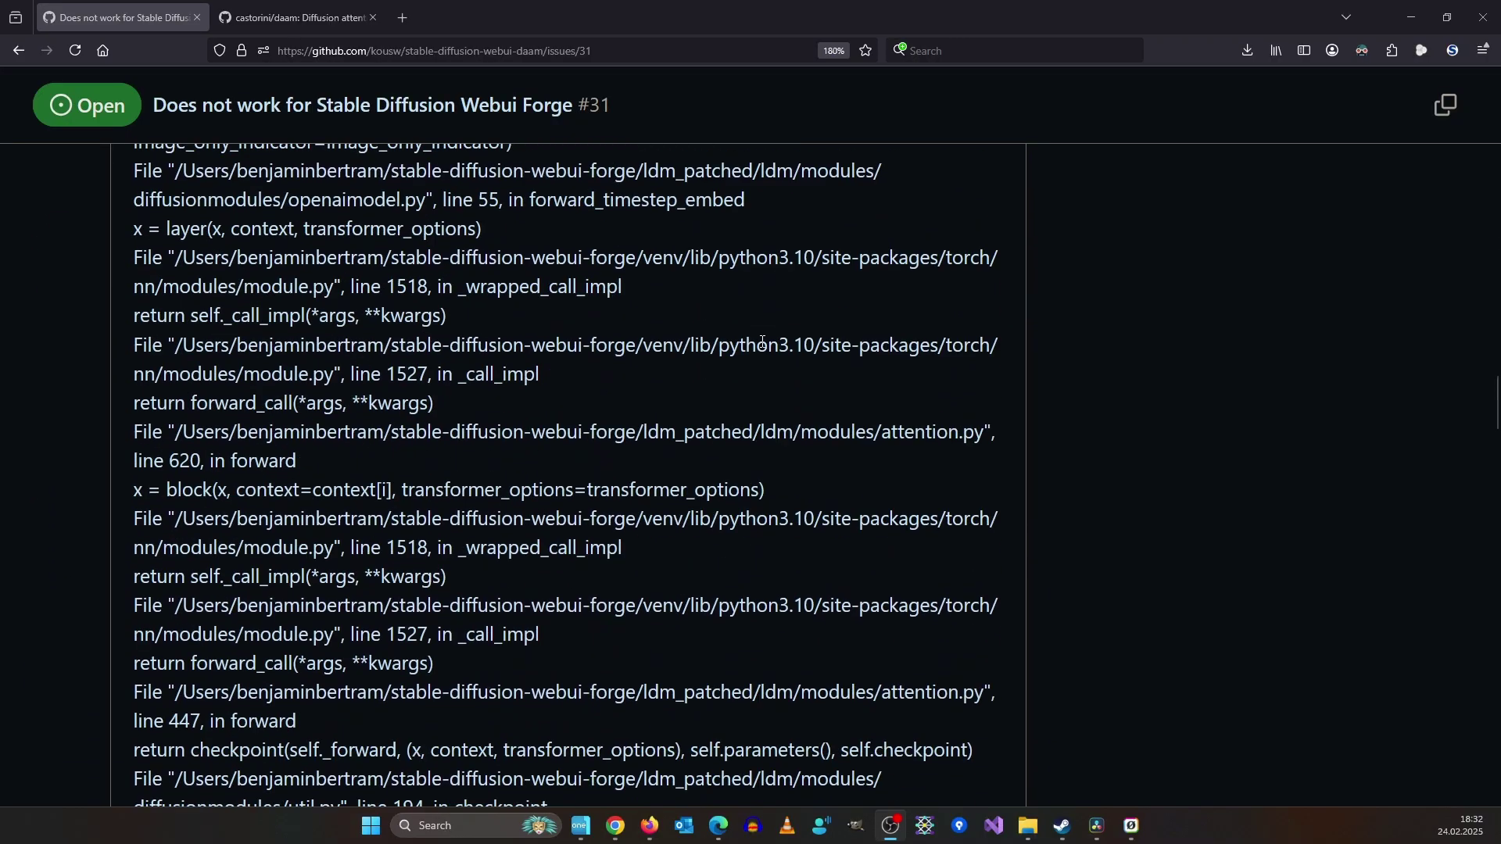
pyautogui.scroll(-17, 763, 342)
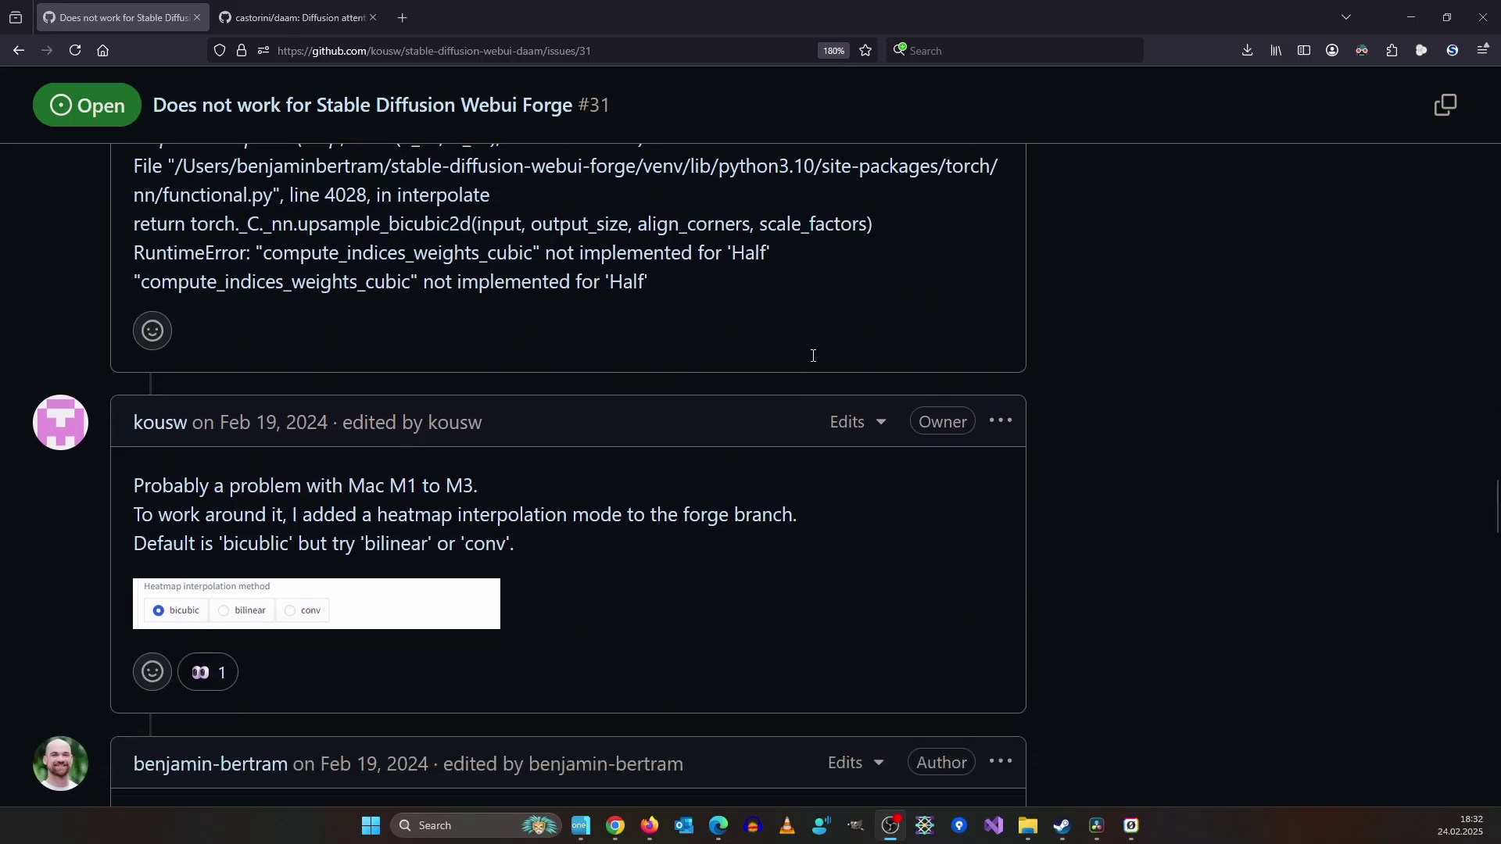
pyautogui.scroll(-2, 748, 415)
pyautogui.scroll(-7, 568, 377)
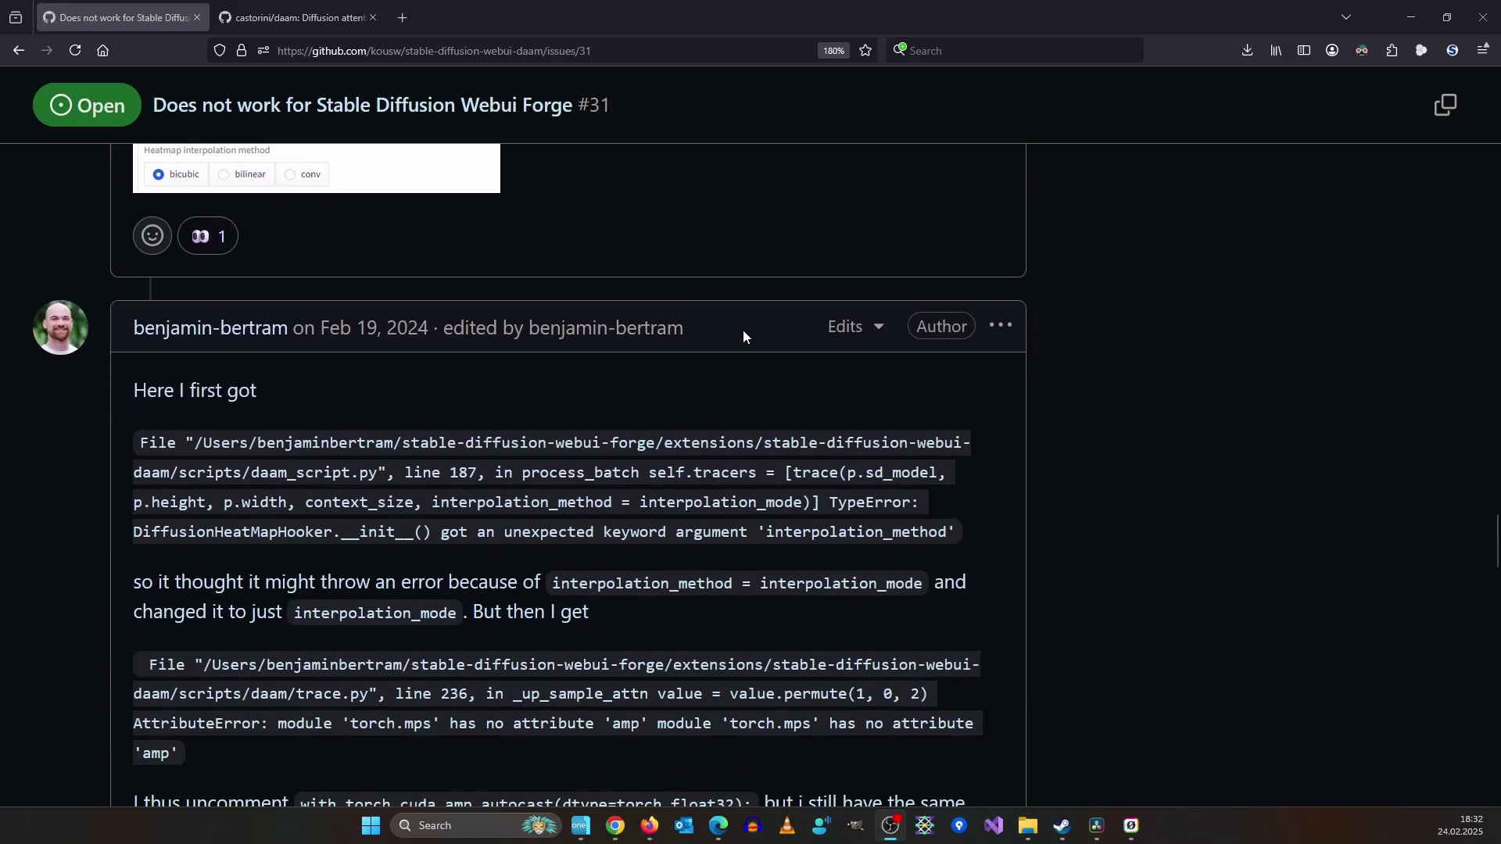
pyautogui.scroll(-8, 748, 426)
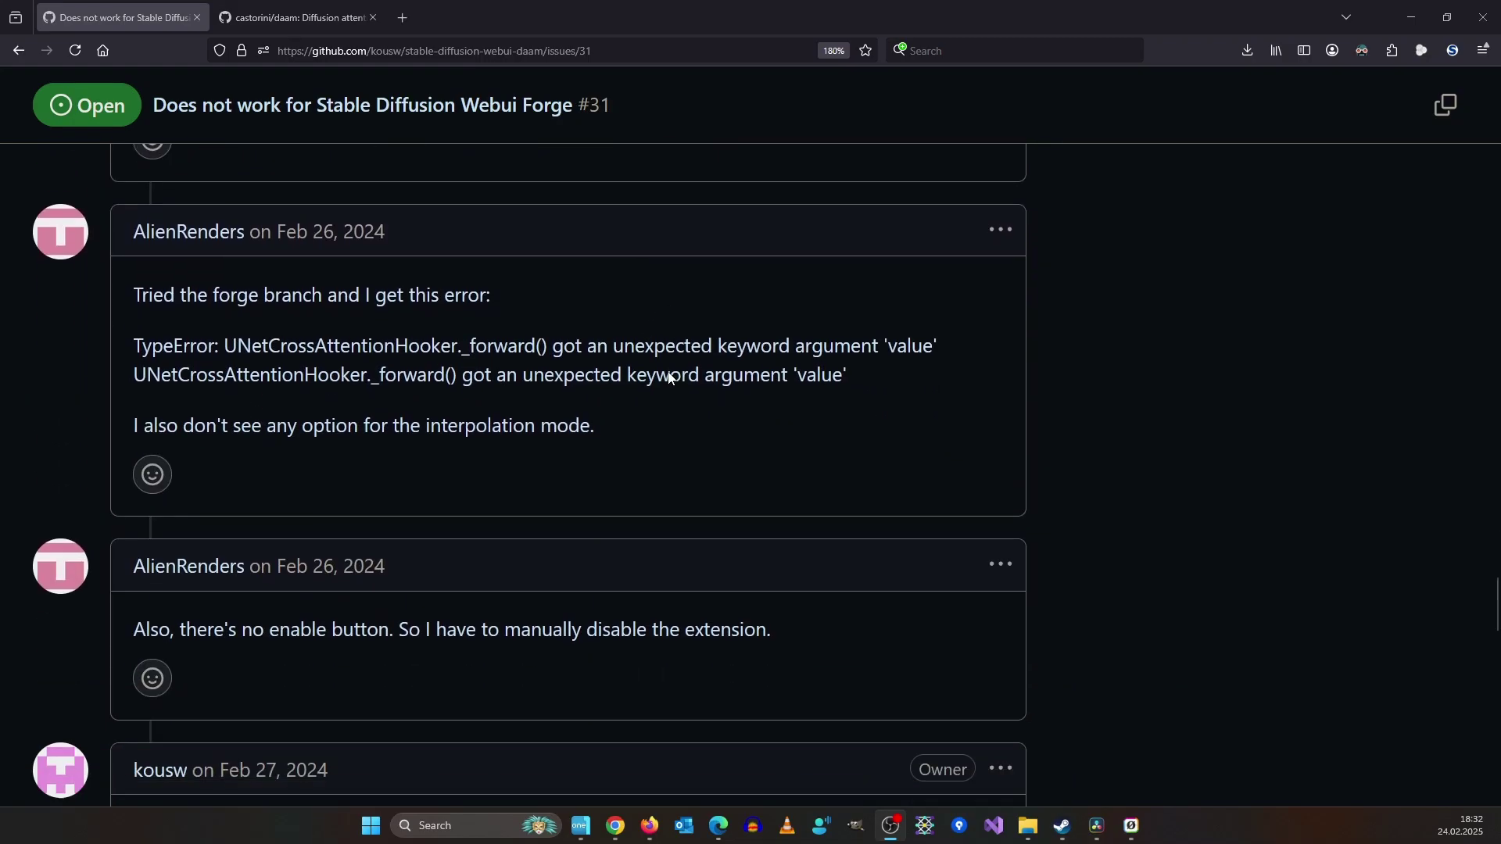
pyautogui.scroll(-18, 694, 436)
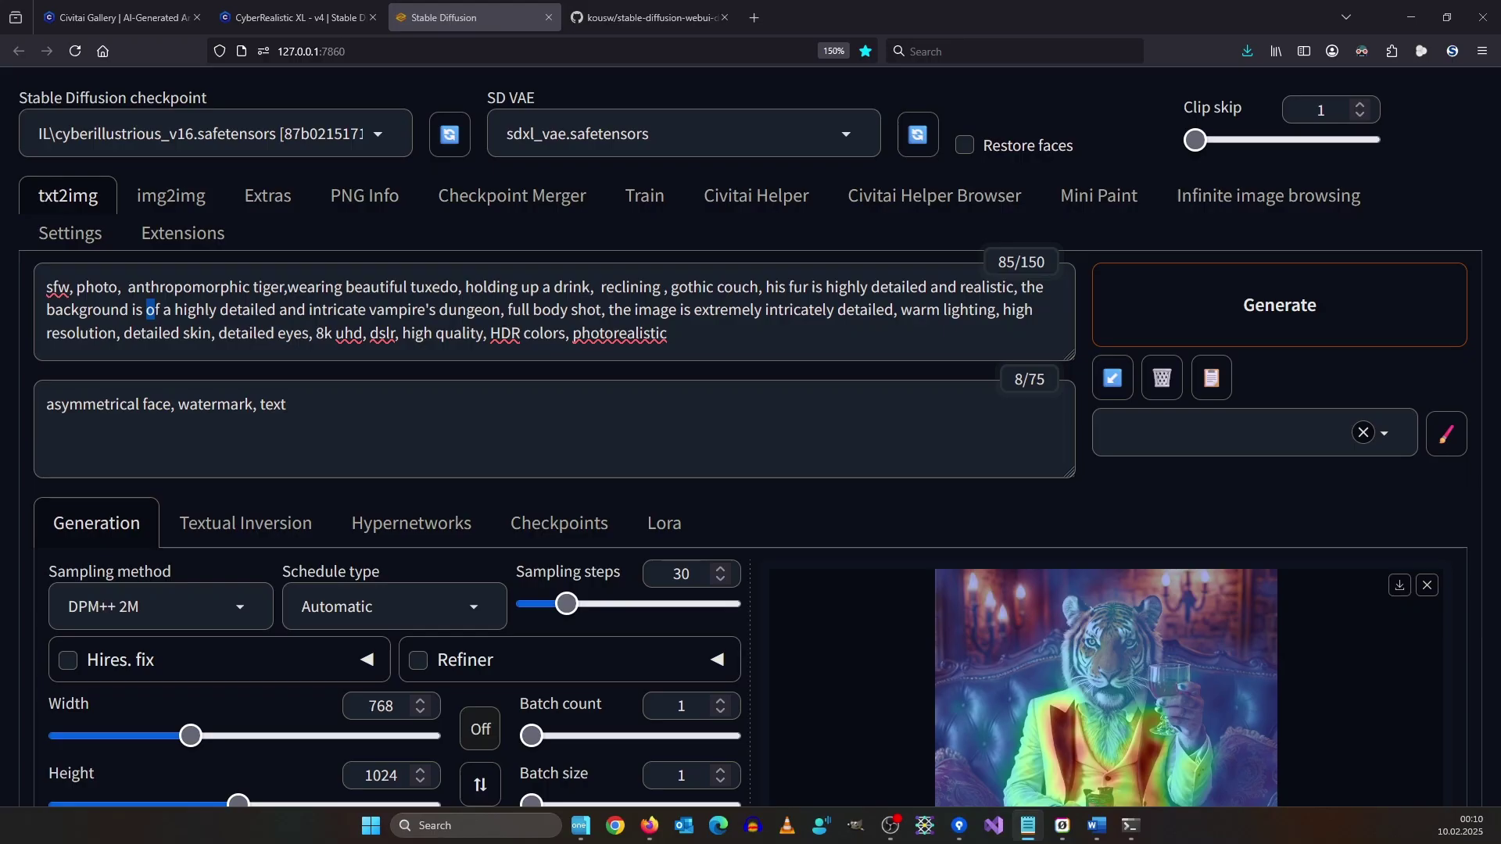
pyautogui.click(846, 372)
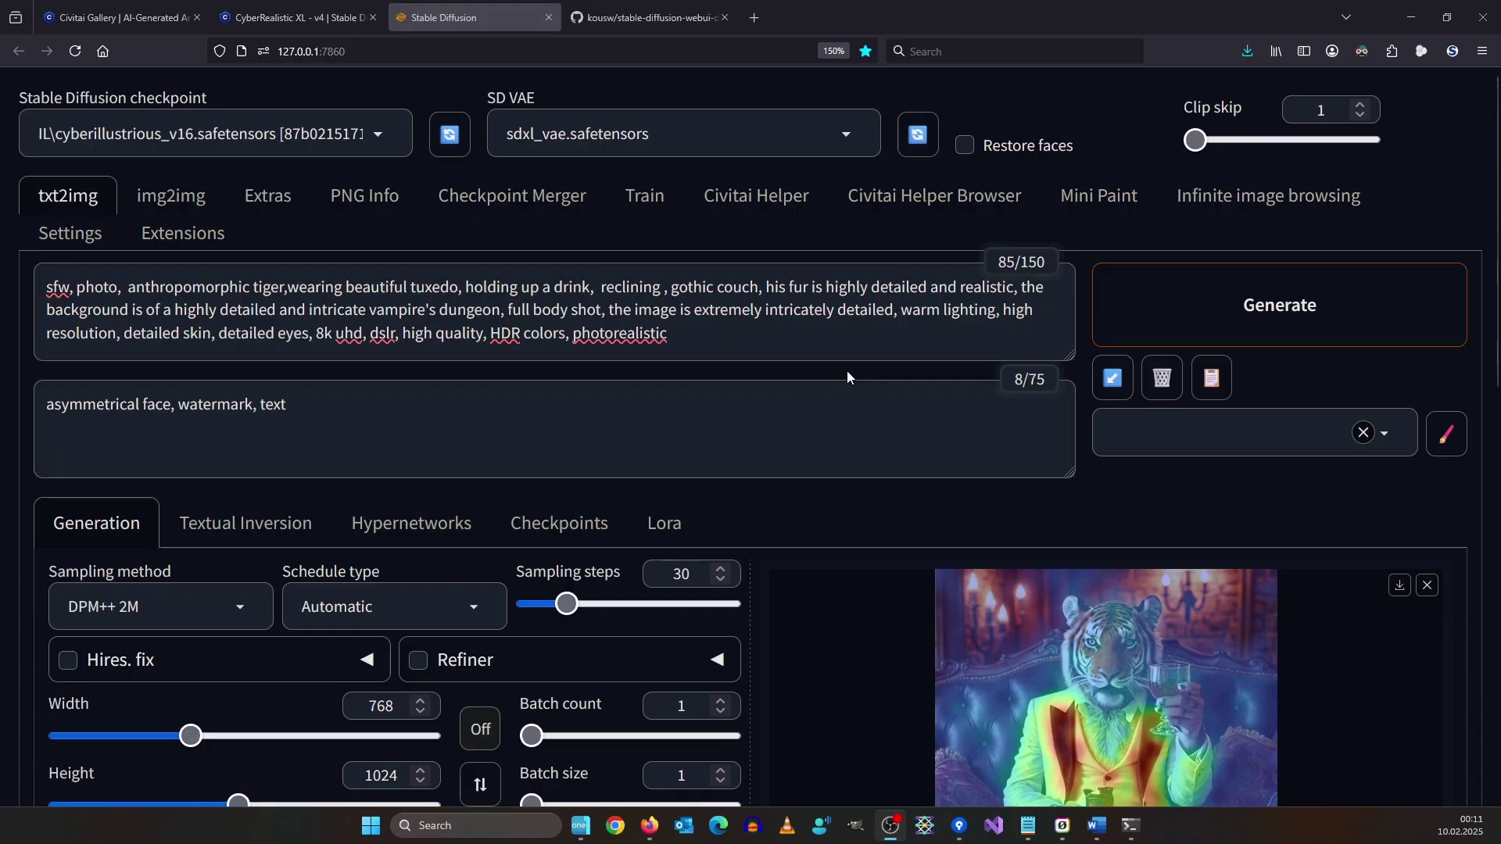